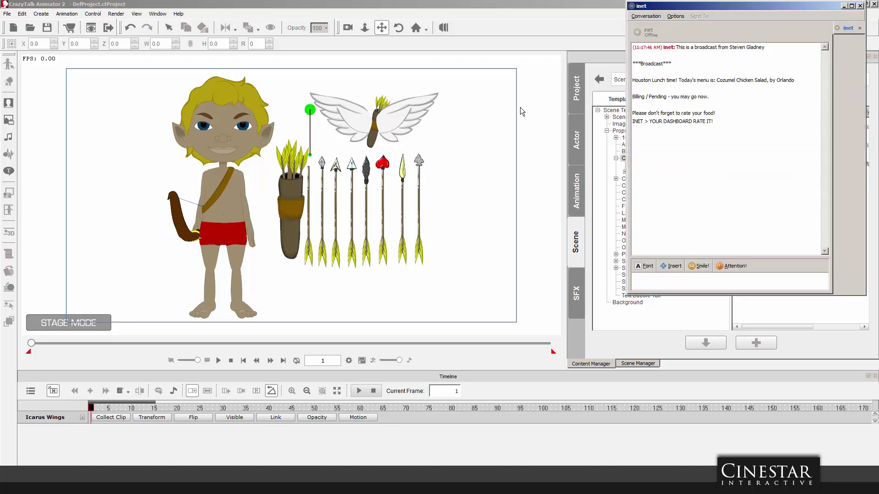
Close the broadcast message window that covers the content library.
{"action": "left_click", "coordinate": [717, 81]}
{"action": "left_click_drag", "start_coordinate": [719, 81], "coordinate": [788, 82]}
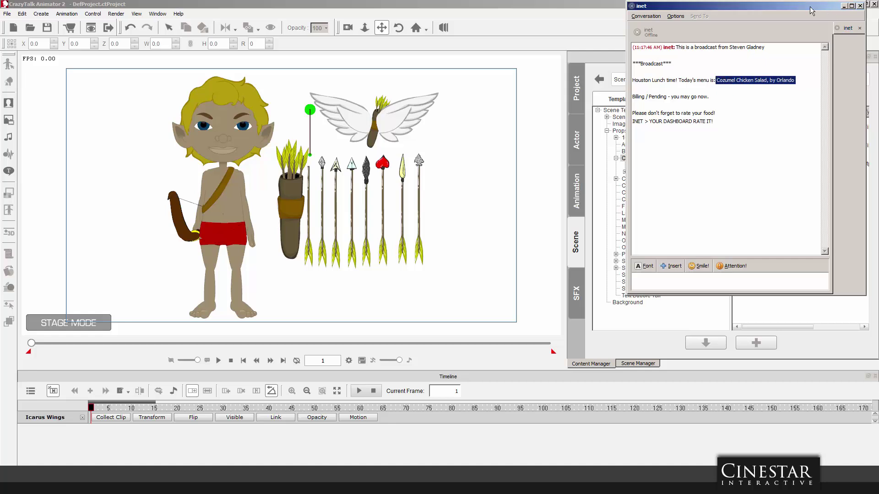
{"action": "left_click", "coordinate": [860, 6]}
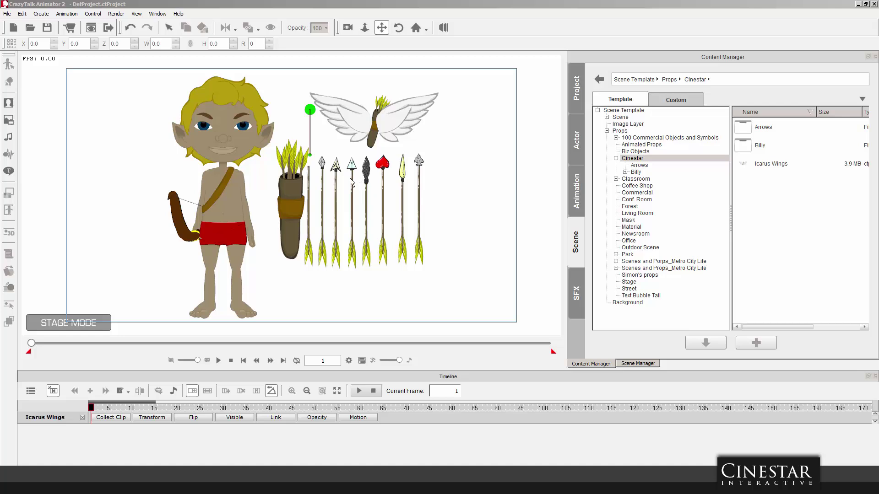
Move the headless arrow to the far end of the arrow row, at about X 140, Y 32.1.
{"action": "left_click_drag", "start_coordinate": [460, 166], "coordinate": [441, 168]}
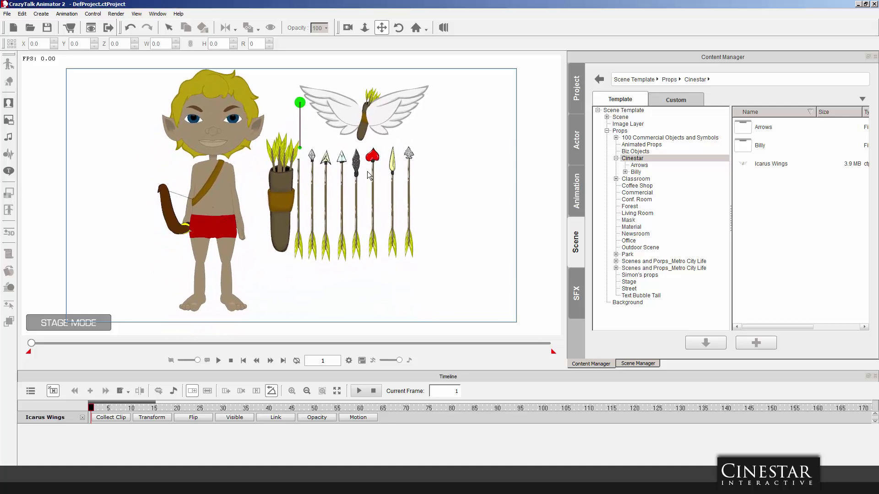
{"action": "left_click", "coordinate": [299, 168]}
{"action": "left_click_drag", "start_coordinate": [300, 169], "coordinate": [440, 167]}
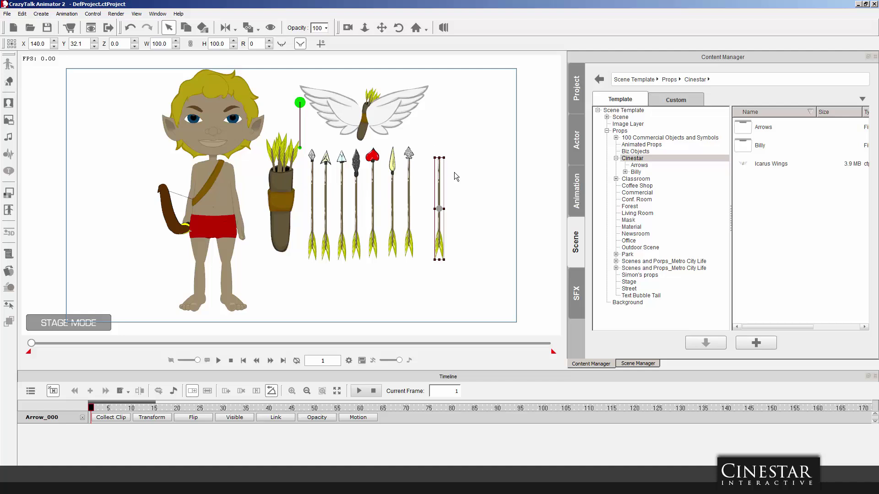
{"action": "left_click", "coordinate": [455, 172]}
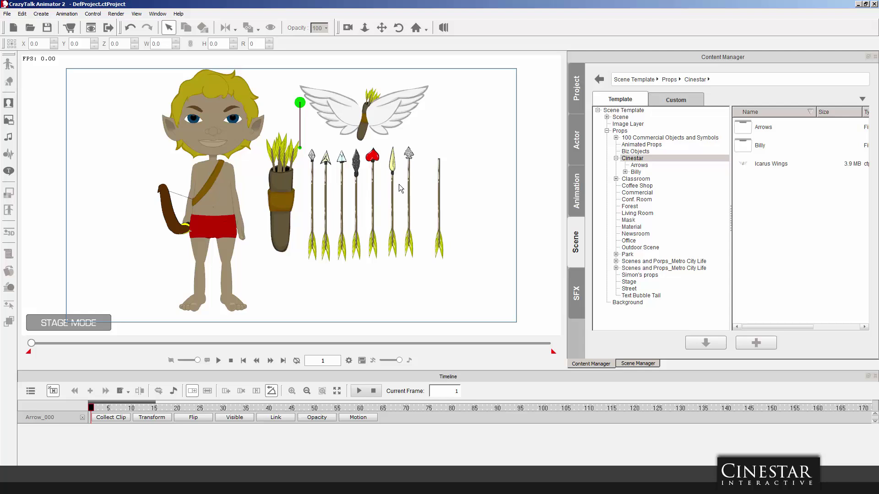
{"action": "left_click", "coordinate": [374, 159]}
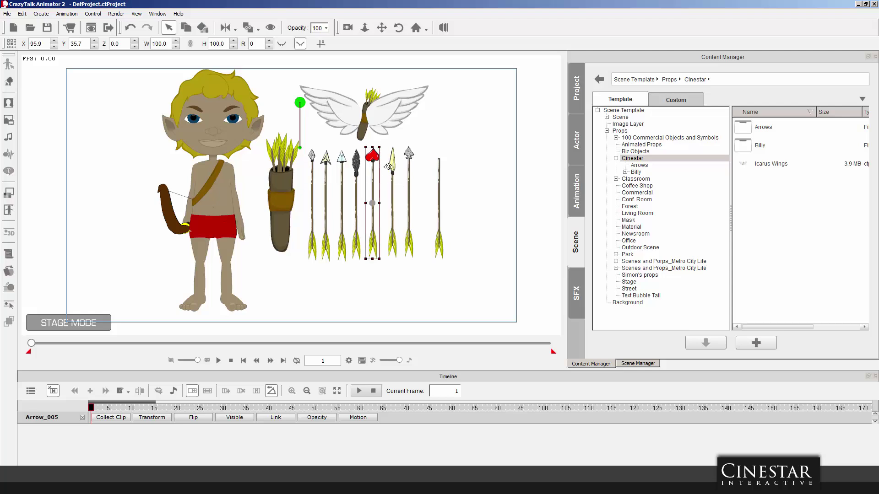
{"action": "left_click", "coordinate": [461, 146]}
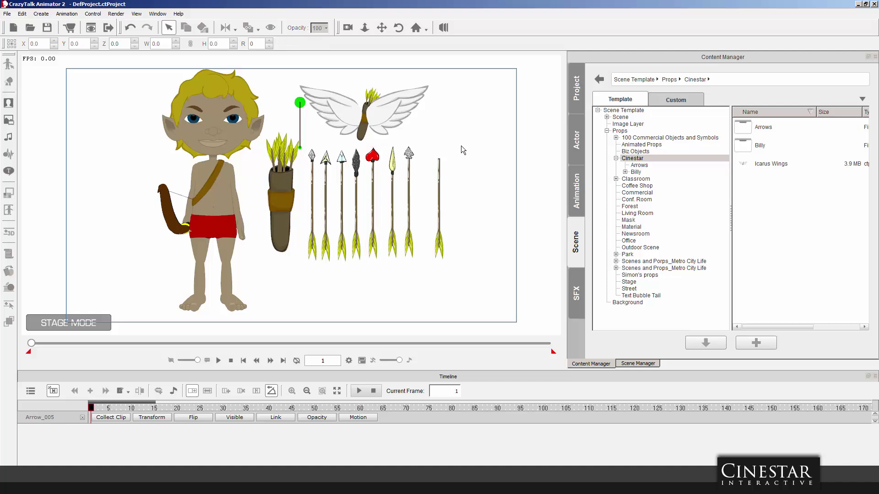
Move the Icarus Wings prop to about X 106.5, Y 99.1 and try one of its front-facing (0_) actions.
{"action": "left_click", "coordinate": [390, 117]}
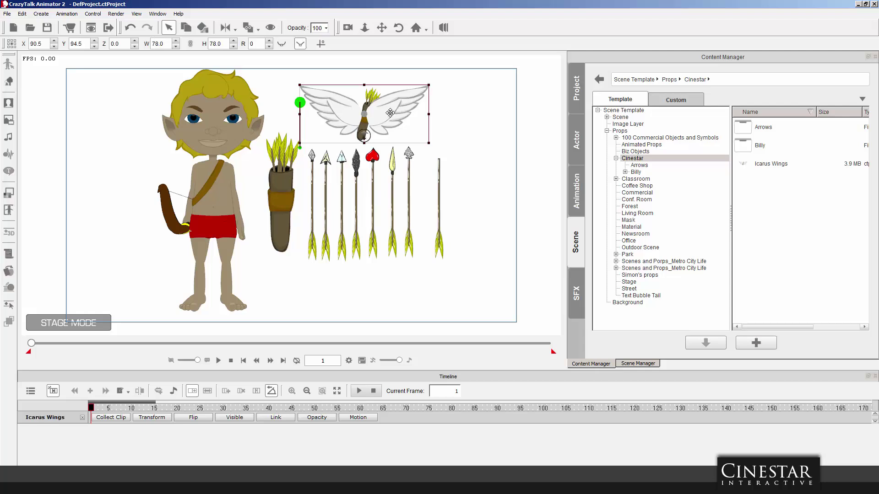
{"action": "left_click_drag", "start_coordinate": [390, 113], "coordinate": [414, 106]}
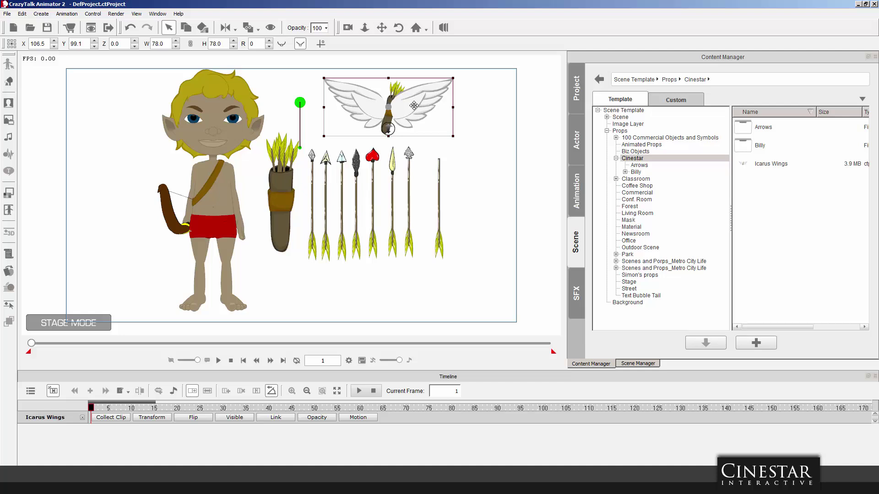
{"action": "right_click", "coordinate": [414, 105]}
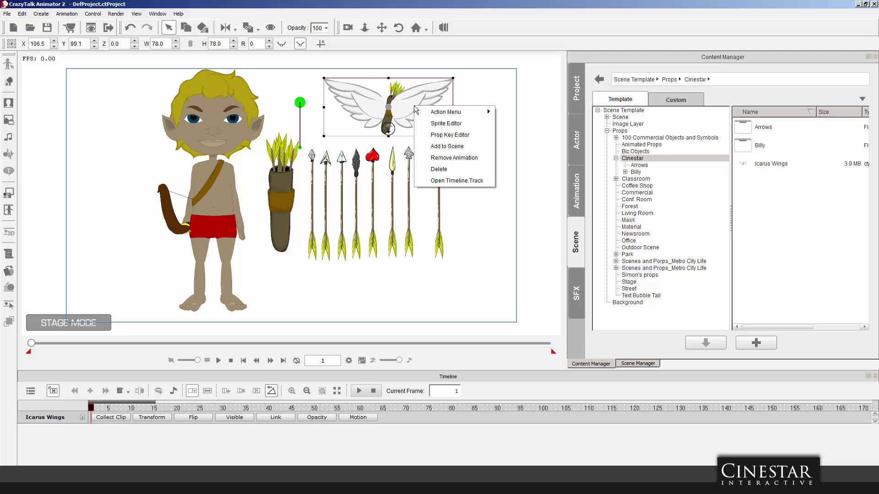
{"action": "mouse_move", "coordinate": [438, 114]}
{"action": "mouse_move", "coordinate": [485, 115]}
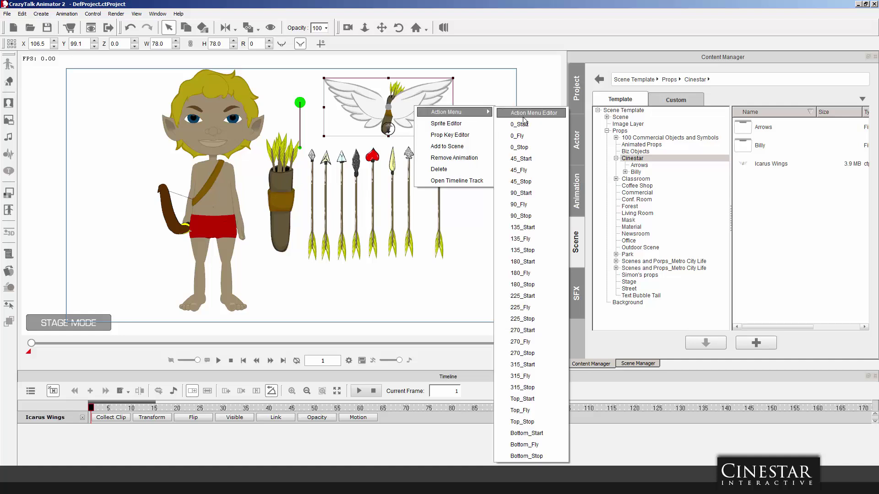
{"action": "left_click", "coordinate": [515, 147]}
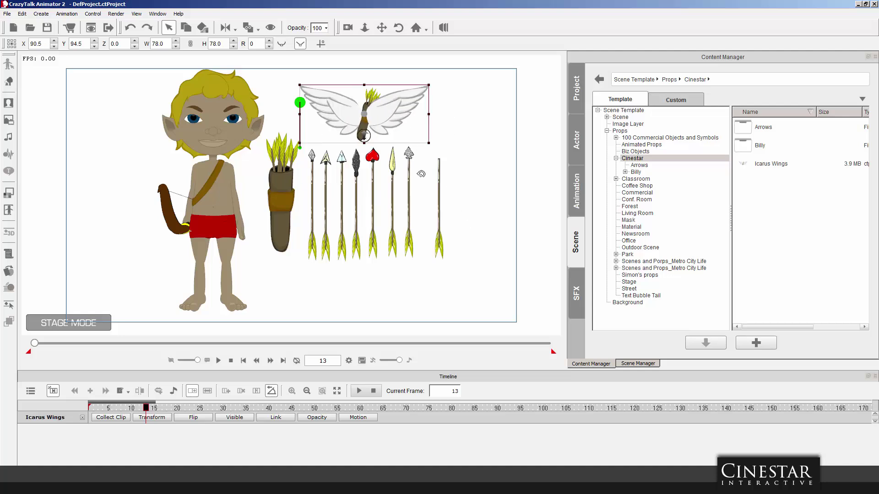
At frame 1, move the wings to about X 114.1, Y 96.3 and apply their 0_Fly action.
{"action": "left_click_drag", "start_coordinate": [146, 407], "coordinate": [91, 407]}
{"action": "left_click_drag", "start_coordinate": [399, 111], "coordinate": [434, 108]}
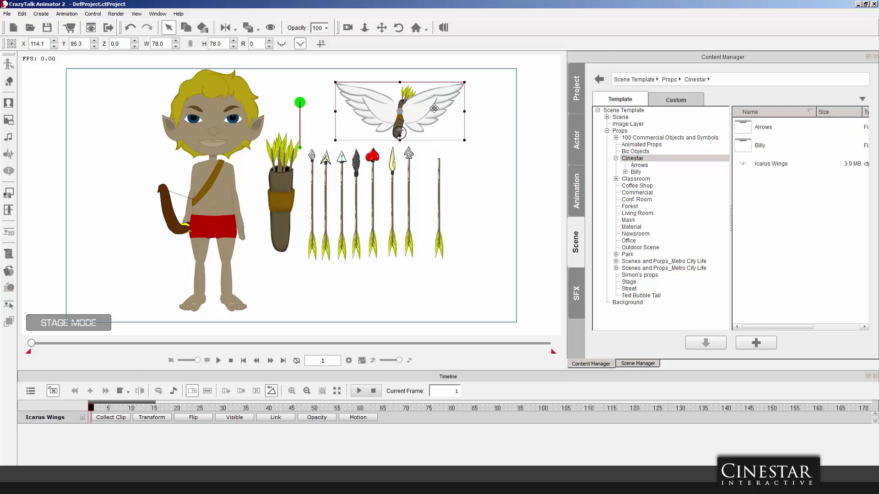
{"action": "right_click", "coordinate": [434, 108]}
{"action": "mouse_move", "coordinate": [453, 115]}
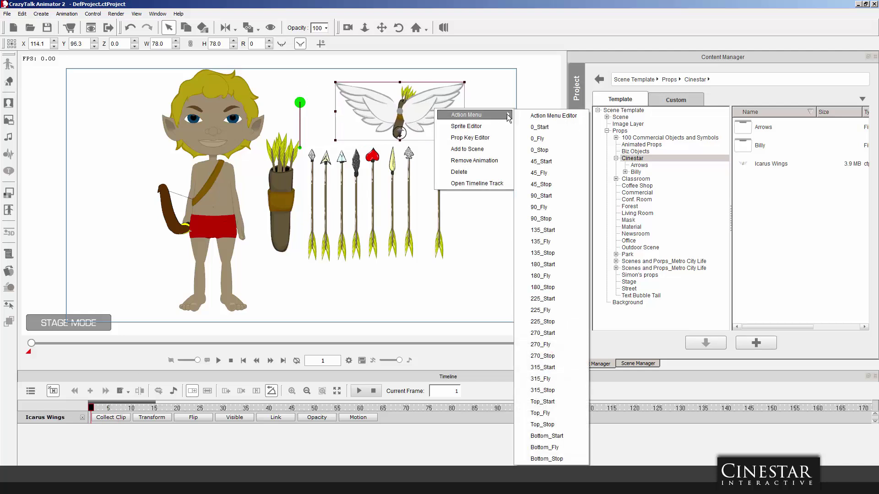
{"action": "left_click", "coordinate": [543, 138]}
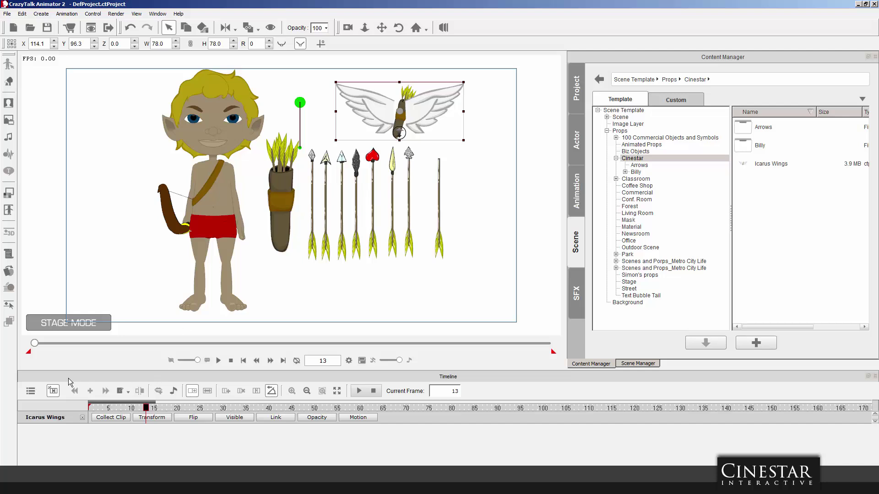
Show the wings' Motion track, loop the 0_Fly clip out to about frame 121, and preview the animation.
{"action": "left_click", "coordinate": [353, 418]}
{"action": "left_click_drag", "start_coordinate": [148, 428], "coordinate": [562, 427]}
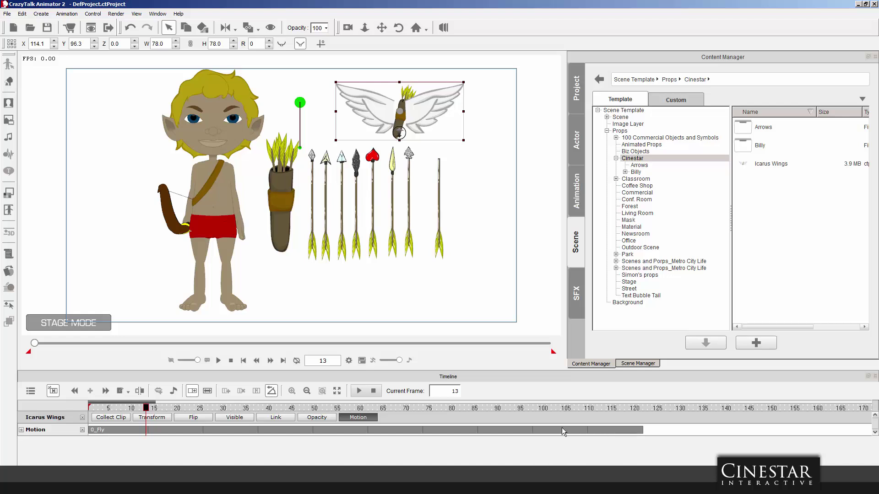
{"action": "left_click", "coordinate": [359, 391]}
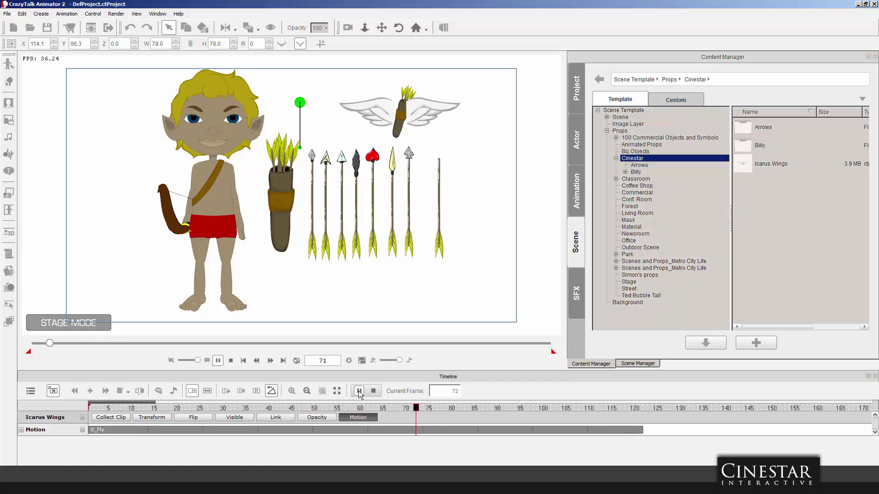
{"action": "left_click", "coordinate": [374, 392]}
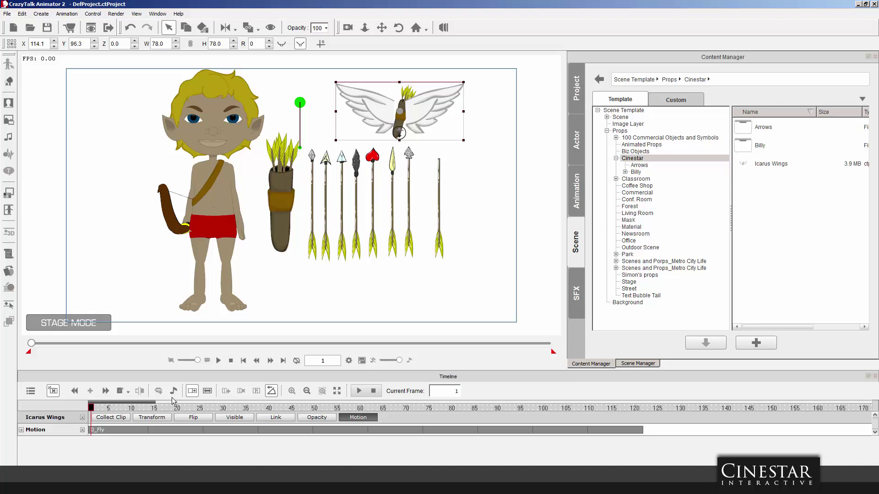
Shift the 0_Fly clip to start at about frame 6 and add the wings' 0_Start action at frame 129.
{"action": "left_click_drag", "start_coordinate": [93, 407], "coordinate": [168, 409]}
{"action": "left_click_drag", "start_coordinate": [99, 431], "coordinate": [153, 430]}
{"action": "left_click_drag", "start_coordinate": [108, 413], "coordinate": [676, 409]}
{"action": "left_click", "coordinate": [131, 408]}
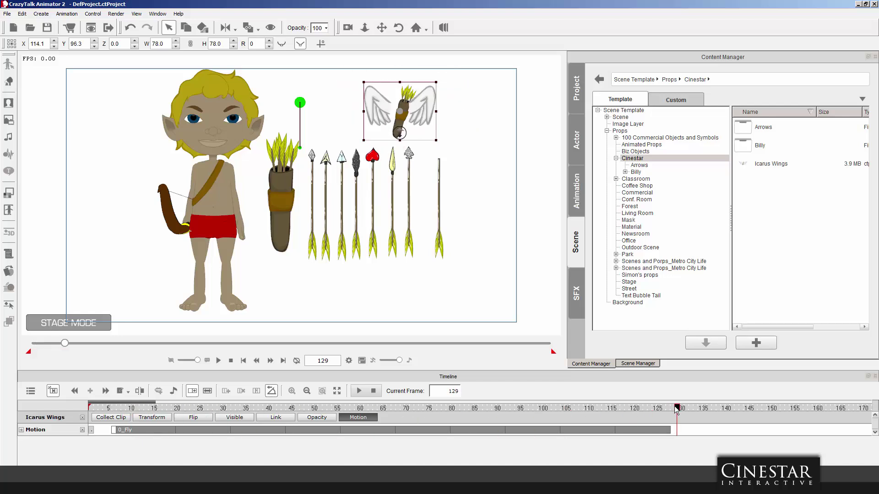
{"action": "right_click", "coordinate": [418, 107]}
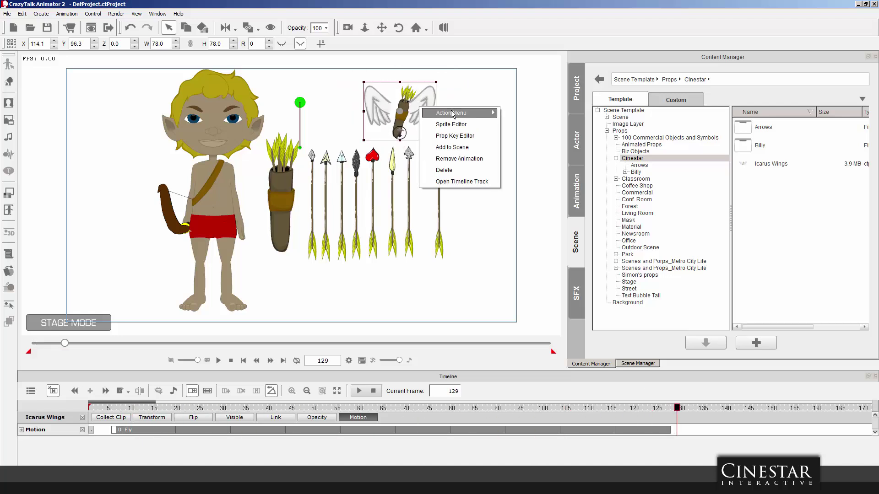
{"action": "mouse_move", "coordinate": [451, 113]}
{"action": "left_click", "coordinate": [520, 125]}
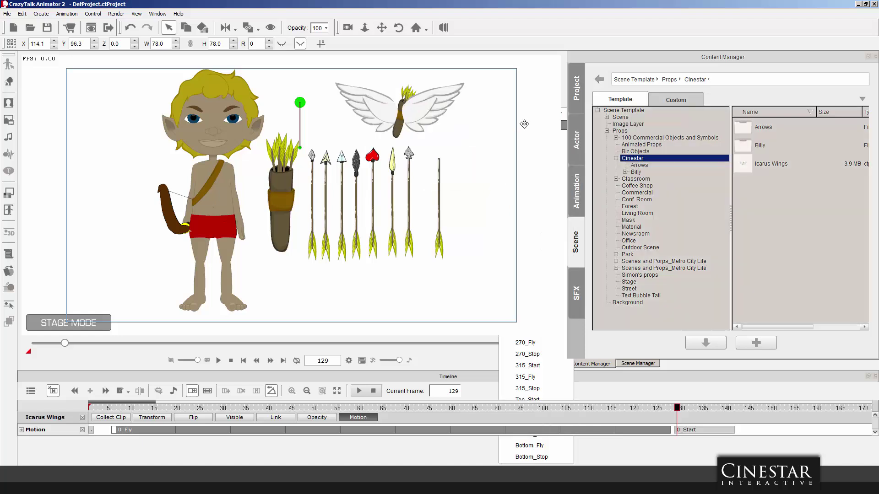
{"action": "left_click", "coordinate": [702, 430]}
Add the wings' 0_Stop action at frame 142, right after the 0_Start clip.
{"action": "left_click_drag", "start_coordinate": [702, 431], "coordinate": [738, 409]}
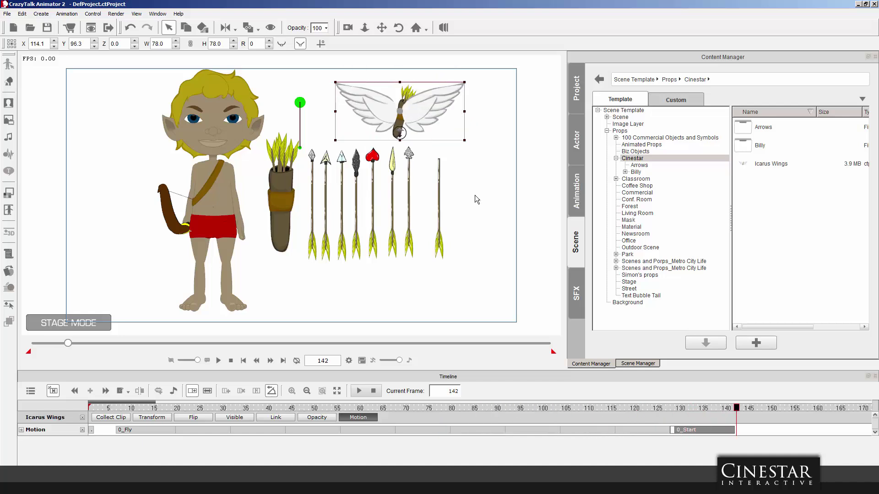
{"action": "right_click", "coordinate": [432, 113]}
{"action": "mouse_move", "coordinate": [485, 117]}
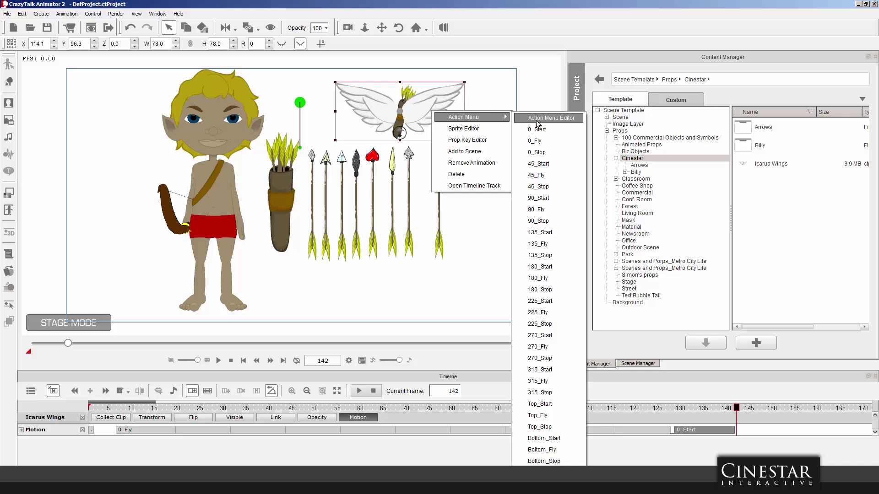
{"action": "left_click", "coordinate": [540, 152]}
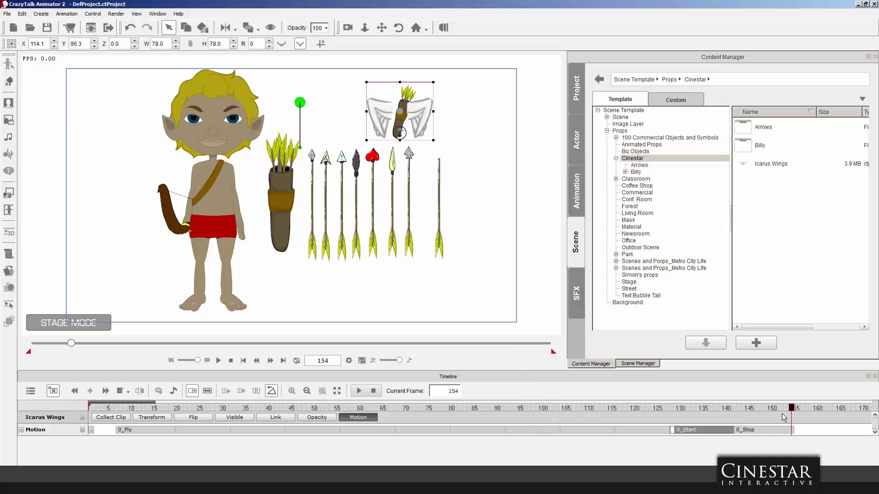
Delete the 0_Fly, 0_Start and 0_Stop clips from the wings' Motion track.
{"action": "left_click_drag", "start_coordinate": [783, 407], "coordinate": [507, 407]}
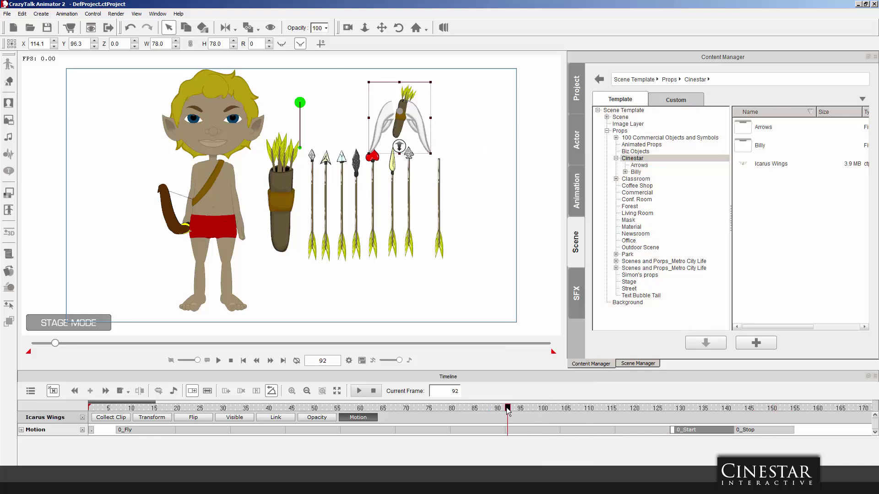
{"action": "left_click_drag", "start_coordinate": [819, 430], "coordinate": [7, 436]}
{"action": "key", "text": "Delete"}
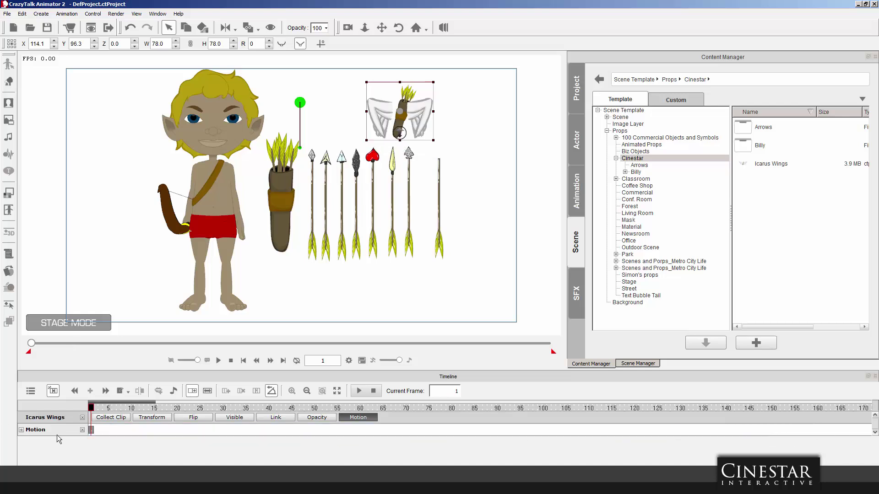
Move the wings to about X 93.2, Y 96.3 and apply their 90_Start action at frame 1.
{"action": "left_click_drag", "start_coordinate": [424, 97], "coordinate": [393, 98]}
{"action": "right_click", "coordinate": [386, 110]}
{"action": "mouse_move", "coordinate": [430, 116]}
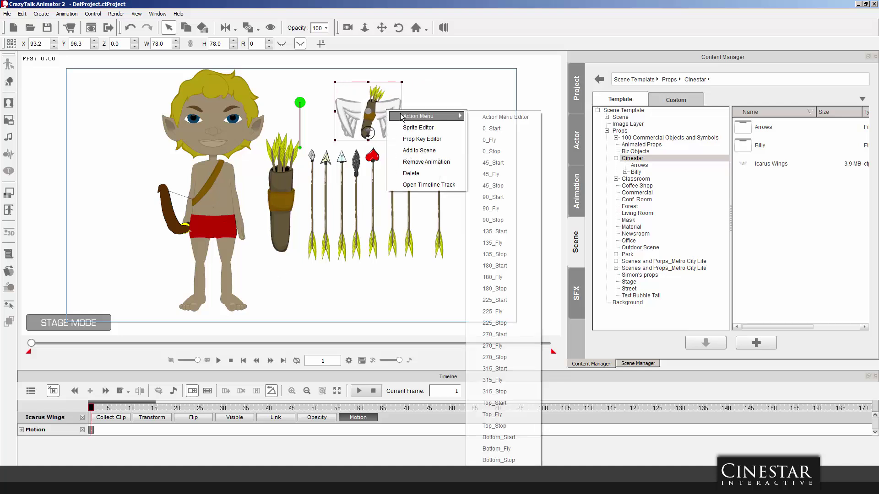
{"action": "left_click", "coordinate": [493, 197]}
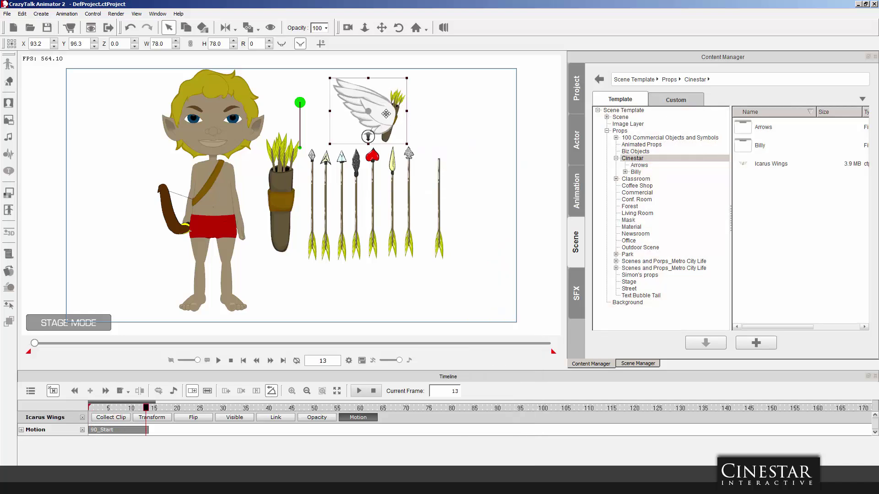
Append the wings' 90_Stop action at frame 13 and their 90_Fly action at frame 25.
{"action": "right_click", "coordinate": [386, 114]}
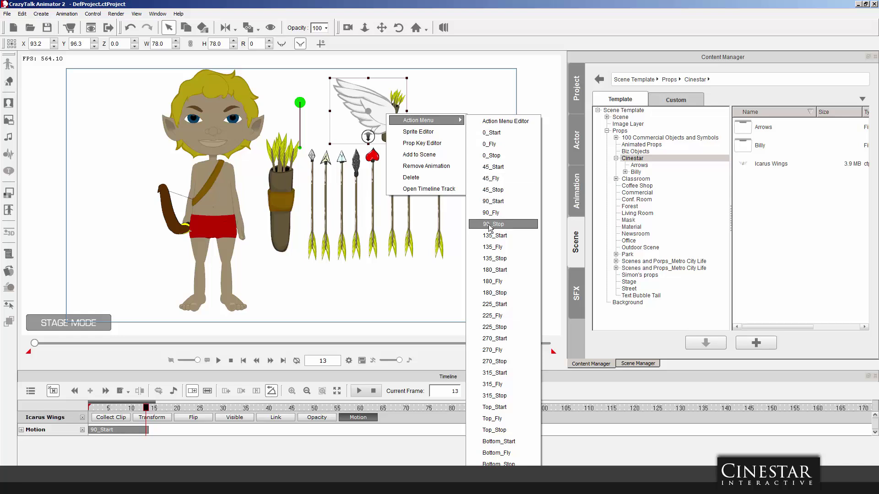
{"action": "left_click", "coordinate": [490, 225]}
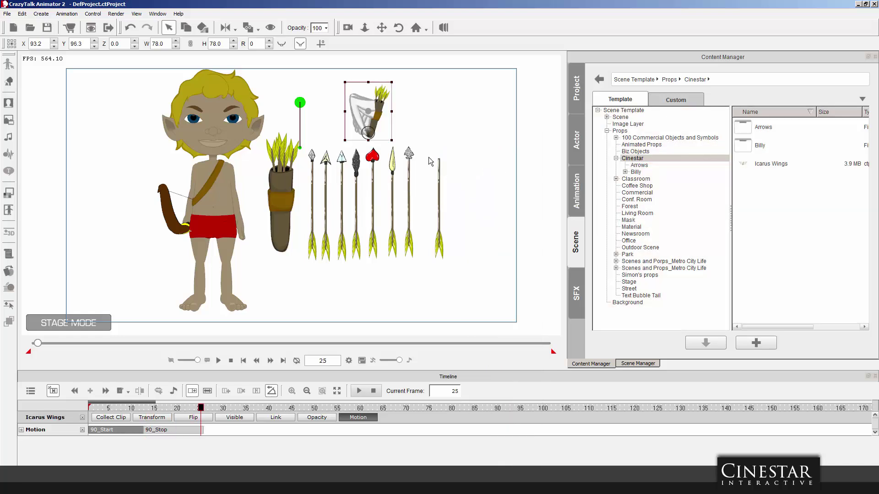
{"action": "right_click", "coordinate": [370, 103]}
{"action": "mouse_move", "coordinate": [403, 110]}
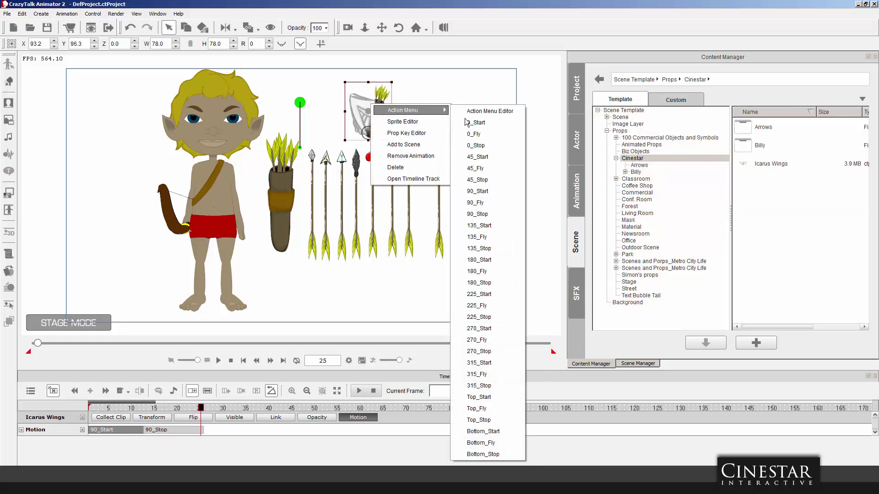
{"action": "left_click", "coordinate": [476, 204]}
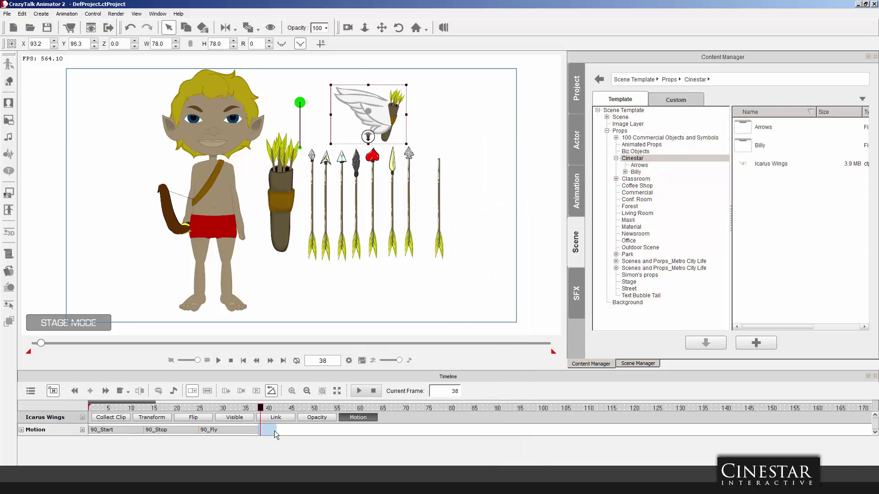
Loop the 90_Fly clip out to about frame 121 and play the animation from the first frame.
{"action": "left_click_drag", "start_coordinate": [259, 430], "coordinate": [601, 428]}
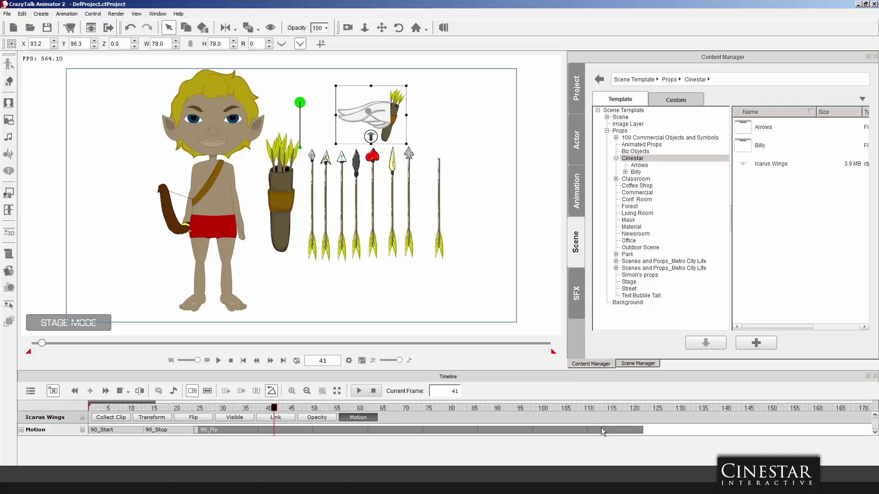
{"action": "left_click", "coordinate": [373, 391]}
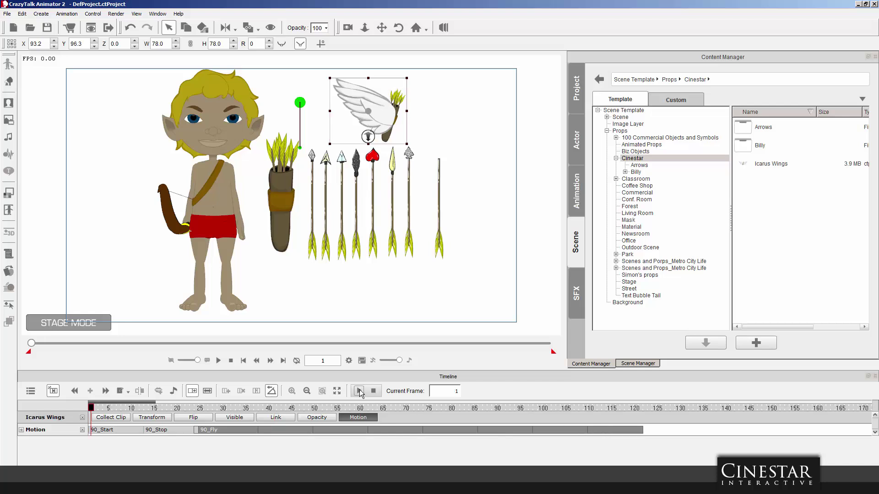
{"action": "left_click", "coordinate": [359, 392]}
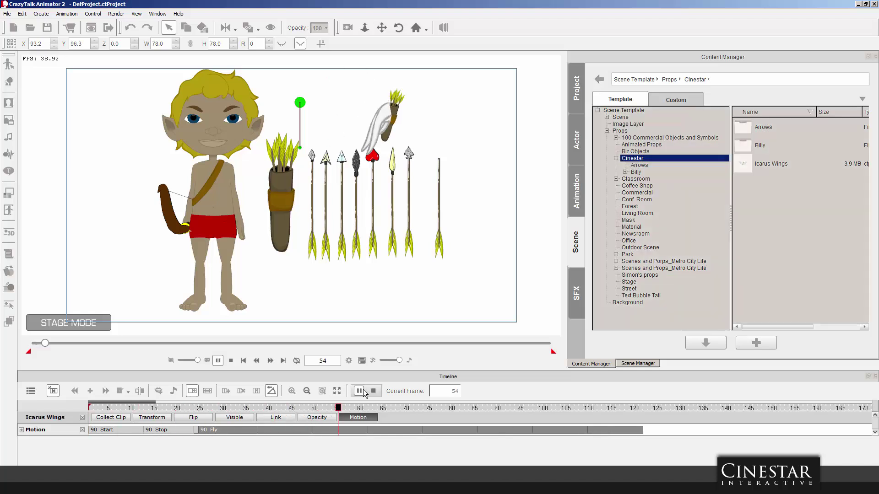
Stop the playback and delete the 90_Fly, 90_Stop and 90_Start clips from the wings' Motion track.
{"action": "left_click", "coordinate": [373, 391]}
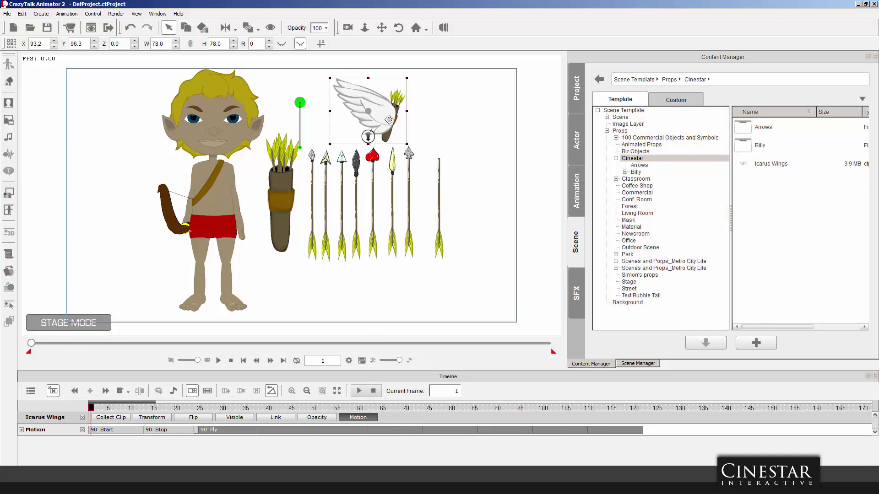
{"action": "left_click", "coordinate": [618, 430]}
{"action": "key", "text": "Delete"}
{"action": "left_click", "coordinate": [151, 430]}
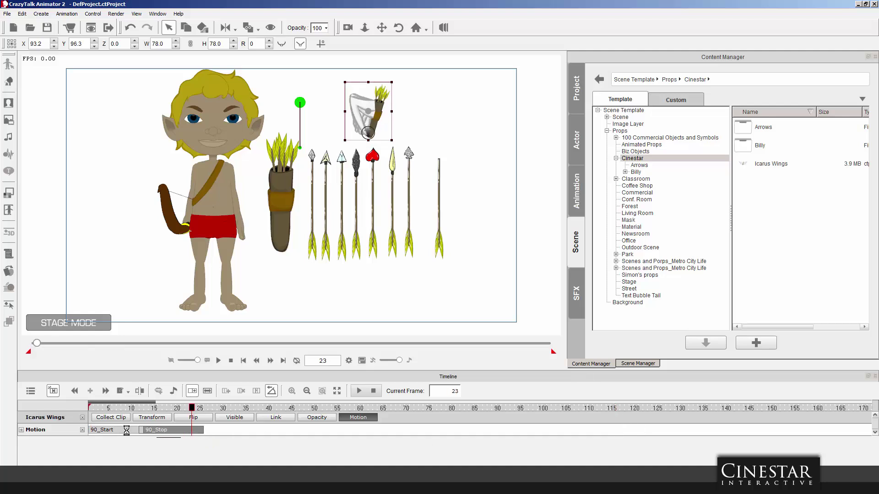
{"action": "key", "text": "Delete"}
{"action": "left_click", "coordinate": [126, 427]}
{"action": "key", "text": "Delete"}
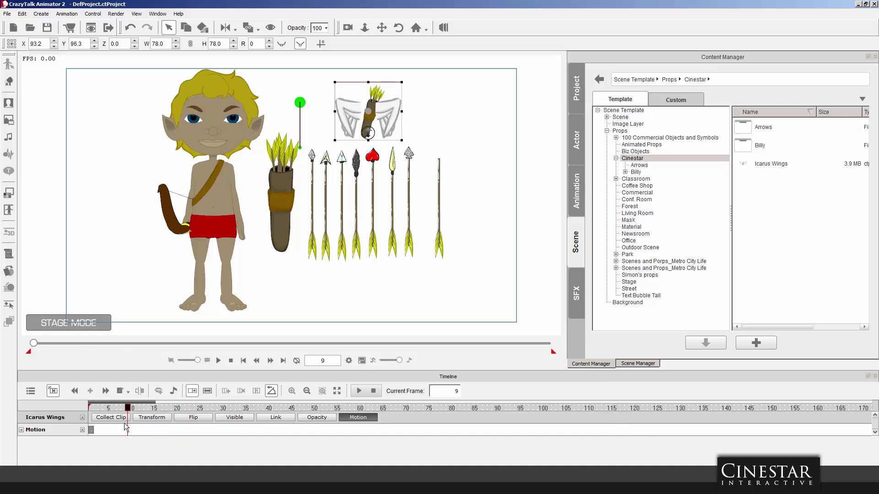
Apply the wings' 0_Start action and shift its clip to frame 1 of the Motion track.
{"action": "right_click", "coordinate": [388, 114]}
{"action": "mouse_move", "coordinate": [442, 120]}
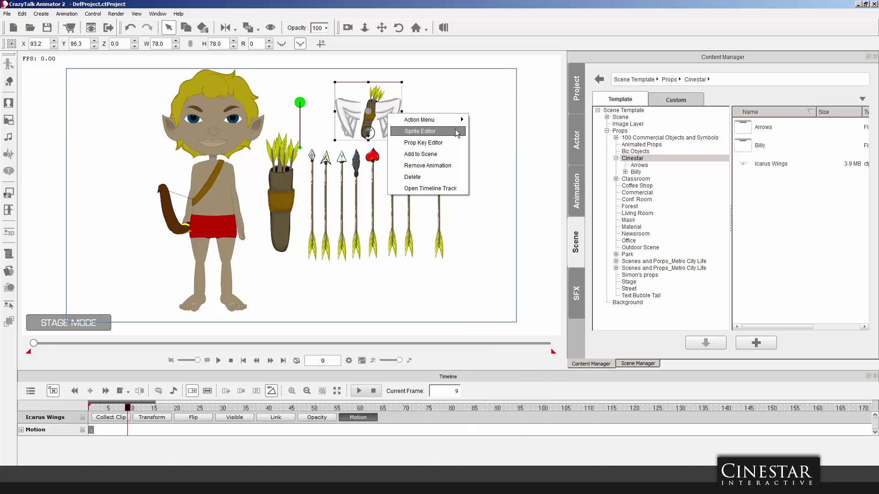
{"action": "left_click", "coordinate": [412, 91]}
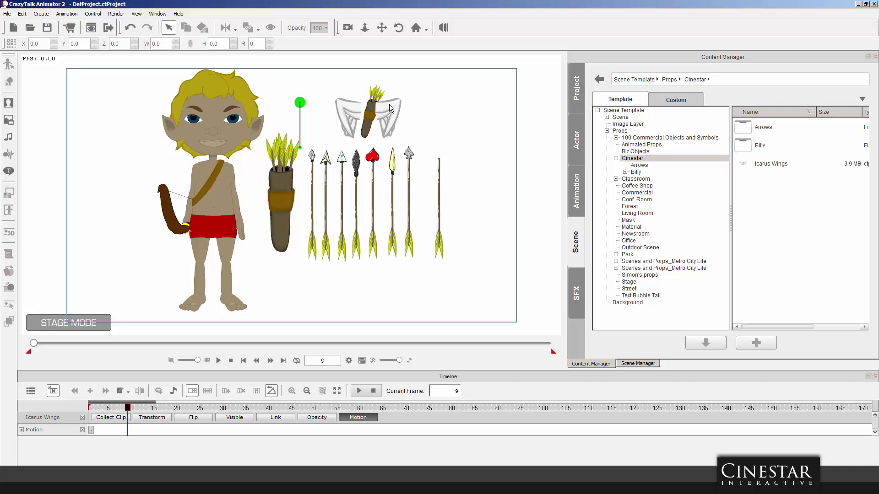
{"action": "left_click", "coordinate": [394, 110]}
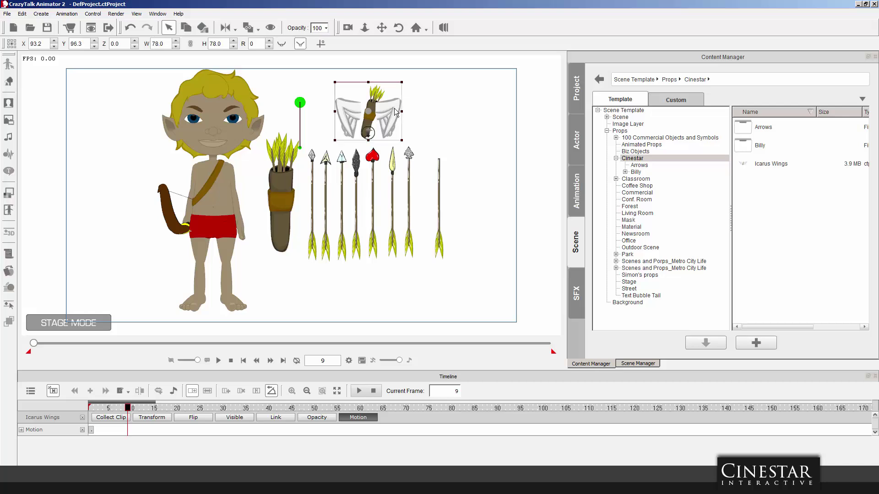
{"action": "right_click", "coordinate": [396, 112]}
{"action": "mouse_move", "coordinate": [427, 115]}
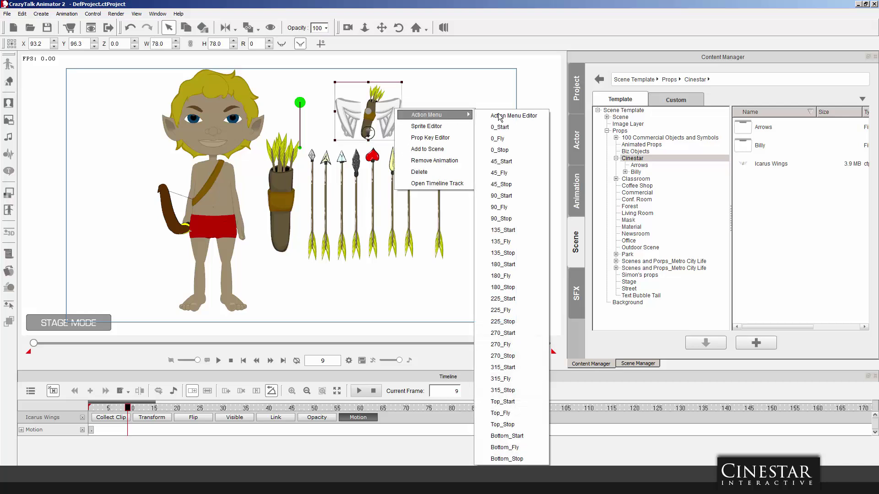
{"action": "left_click", "coordinate": [503, 126]}
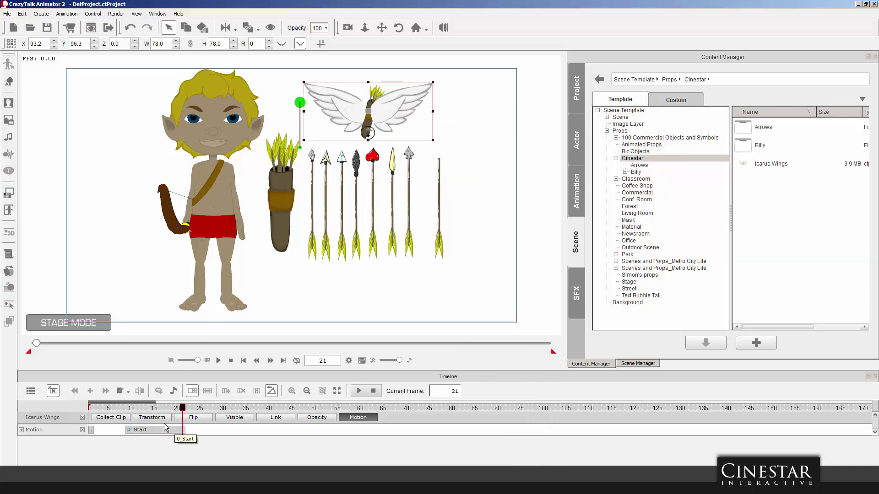
{"action": "left_click_drag", "start_coordinate": [128, 434], "coordinate": [103, 433]}
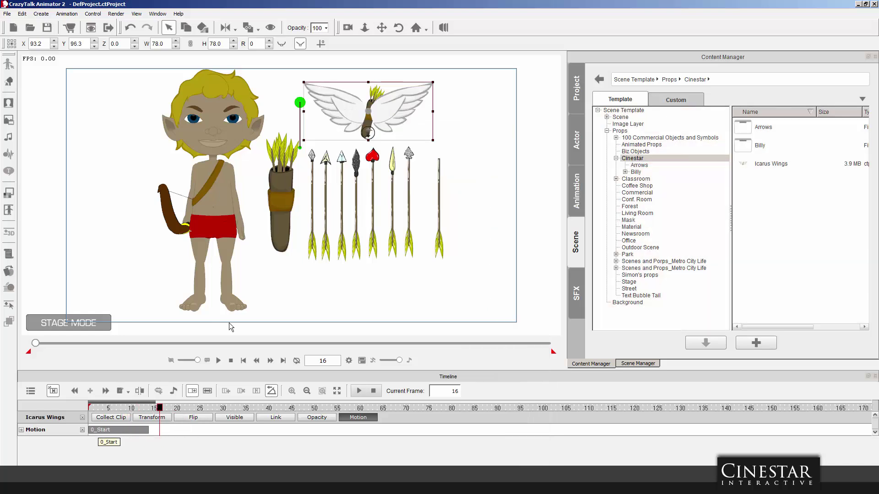
{"action": "right_click", "coordinate": [393, 114]}
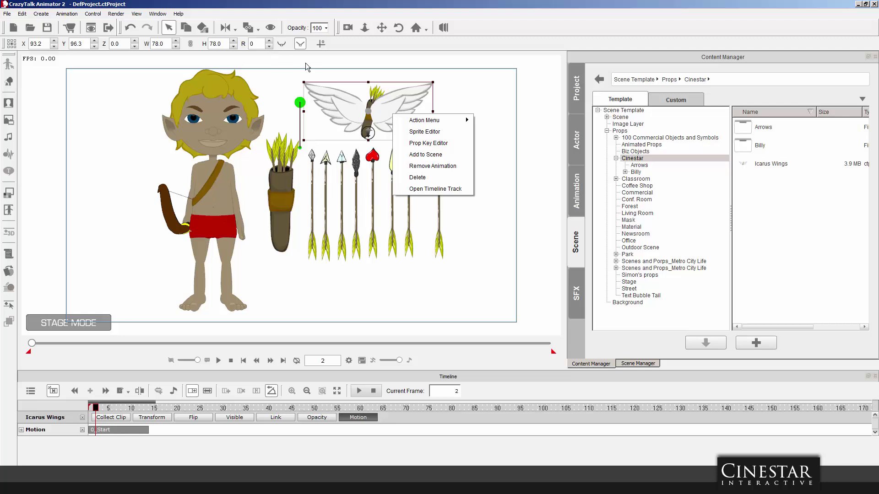
{"action": "left_click", "coordinate": [382, 97]}
{"action": "left_click", "coordinate": [254, 64]}
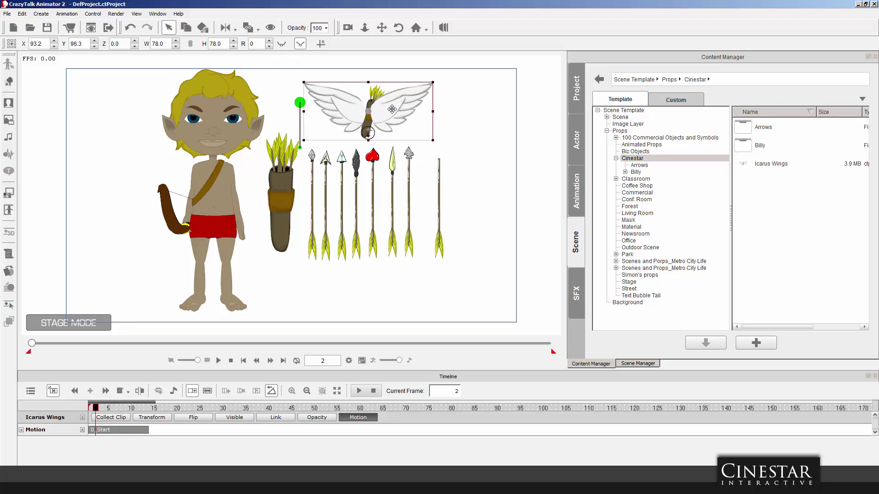
{"action": "left_click_drag", "start_coordinate": [370, 131], "coordinate": [214, 190]}
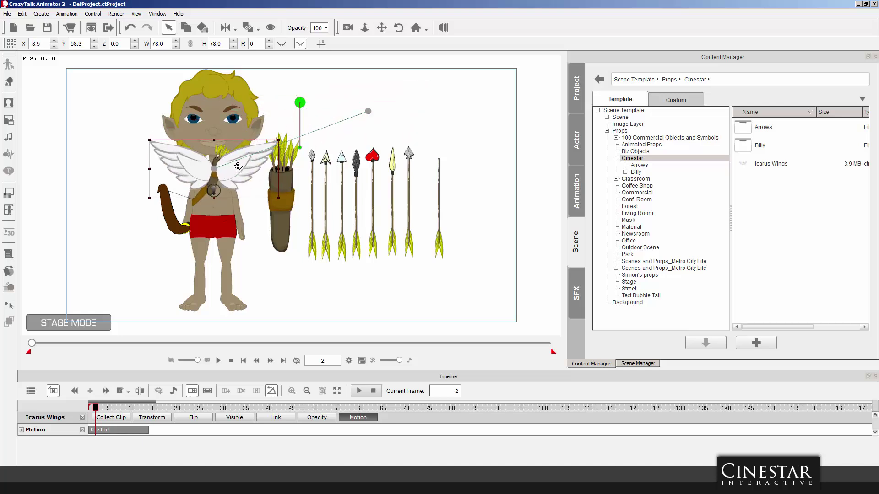
{"action": "key", "text": "ctrl+z"}
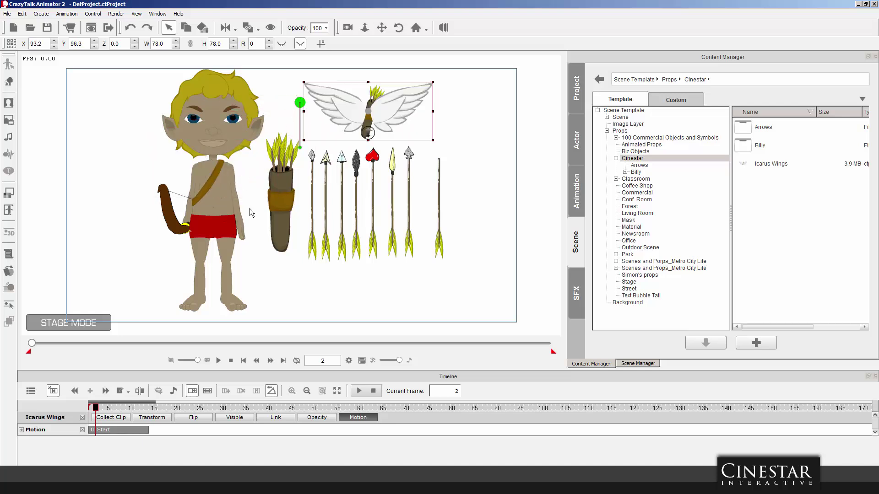
Place the wings behind the front-facing character in the first frame, at about X -10.9, Y 57.1 and Z -3.0.
{"action": "left_click", "coordinate": [243, 360]}
{"action": "left_click_drag", "start_coordinate": [374, 118], "coordinate": [237, 170]}
{"action": "left_click", "coordinate": [242, 217]}
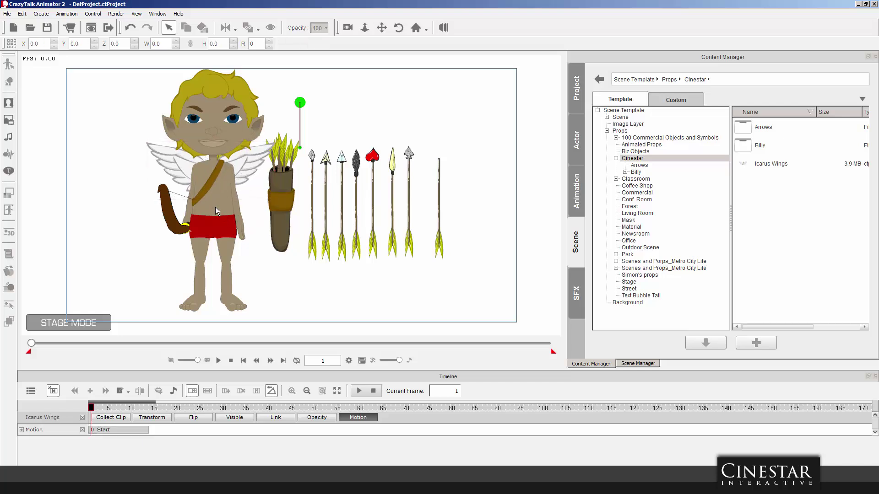
Link the wings to the character and move the character to about X -30.5, Y -40.0.
{"action": "mouse_move", "coordinate": [217, 211]}
{"action": "left_mouse_down"}
{"action": "mouse_move", "coordinate": [162, 207]}
{"action": "mouse_move", "coordinate": [214, 202]}
{"action": "left_mouse_up"}
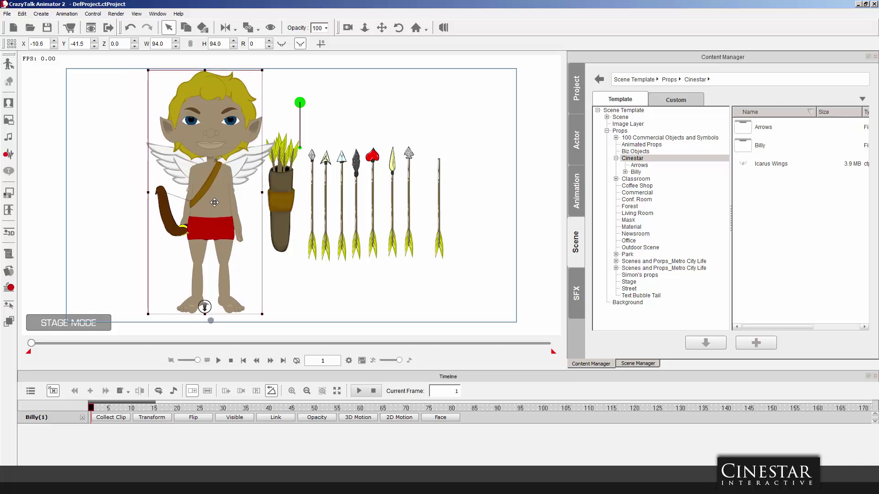
{"action": "left_click", "coordinate": [242, 168]}
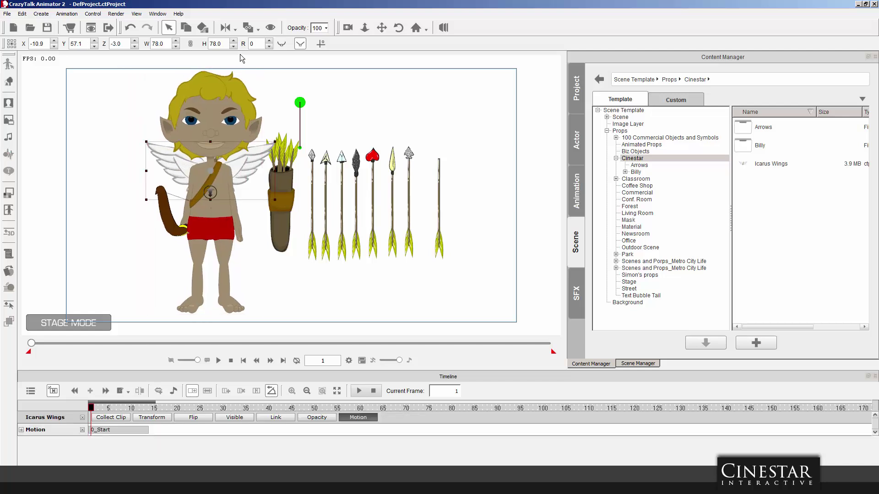
{"action": "left_click", "coordinate": [247, 27]}
{"action": "left_click", "coordinate": [213, 191]}
{"action": "left_click", "coordinate": [217, 211]}
{"action": "left_click_drag", "start_coordinate": [217, 211], "coordinate": [189, 202]}
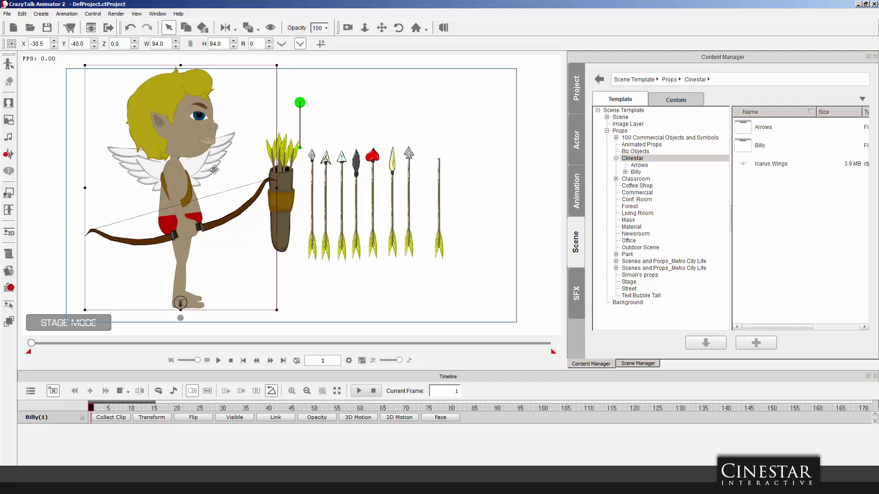
Replace the wings' 0_Start clip with the 90_Start action, starting at frame 1 of the Motion track.
{"action": "left_click", "coordinate": [210, 165]}
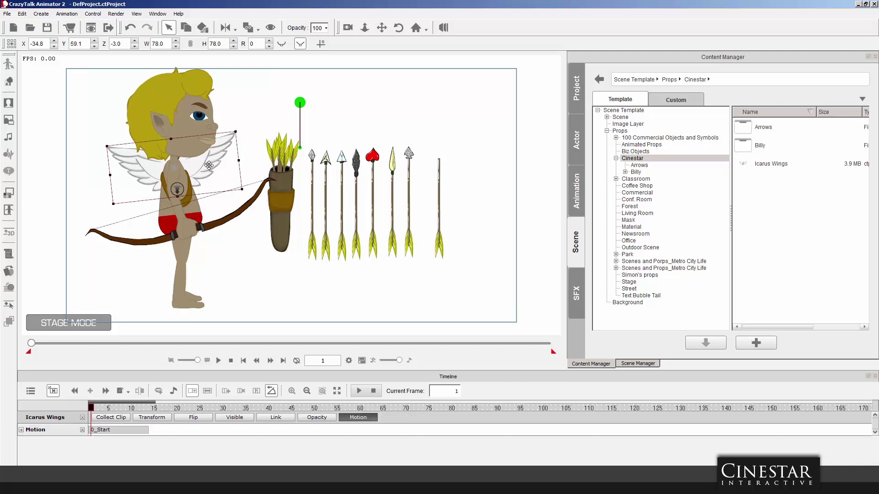
{"action": "right_click", "coordinate": [209, 166]}
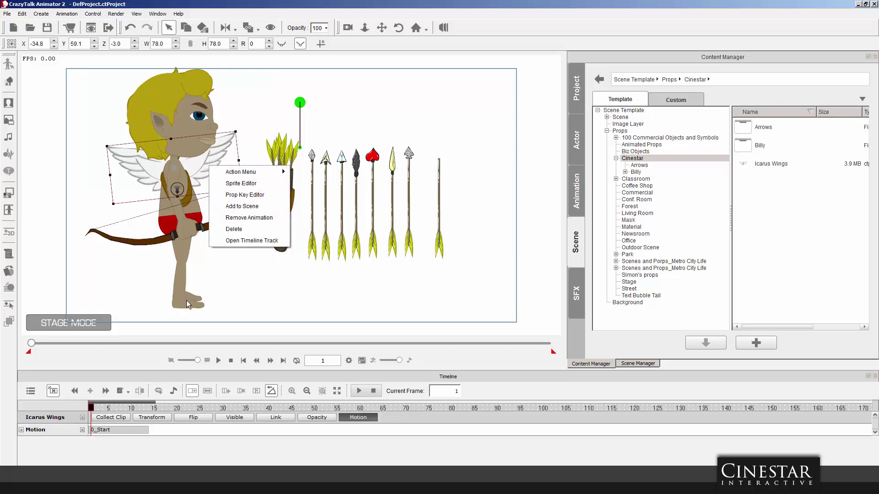
{"action": "left_click", "coordinate": [120, 432]}
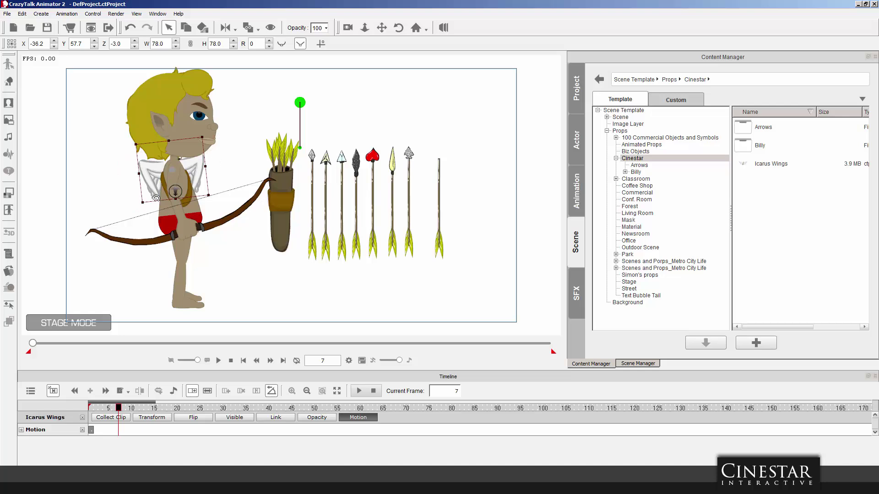
{"action": "right_click", "coordinate": [152, 168]}
{"action": "mouse_move", "coordinate": [192, 172]}
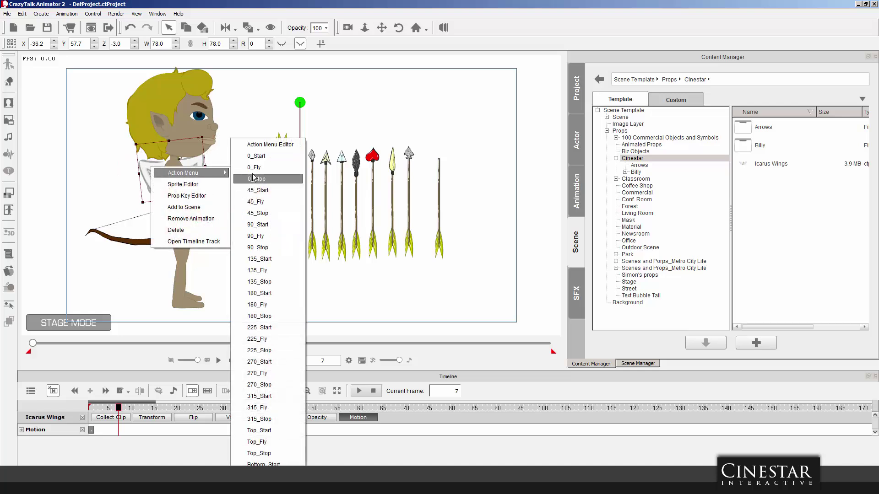
{"action": "left_click", "coordinate": [258, 224]}
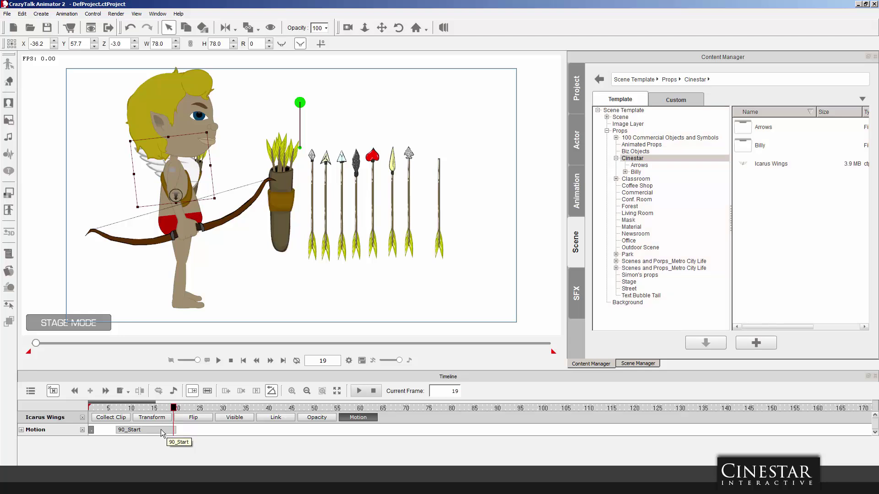
{"action": "left_click_drag", "start_coordinate": [174, 431], "coordinate": [108, 430]}
{"action": "left_click", "coordinate": [91, 410]}
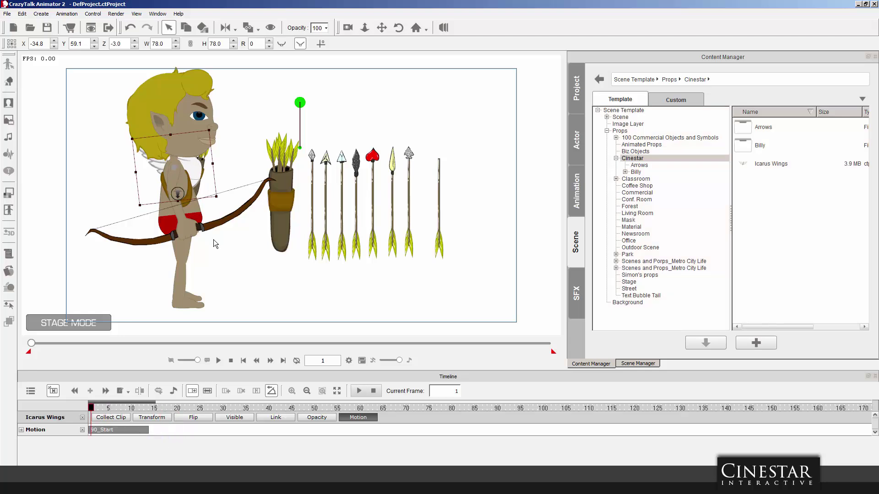
Fit the wings to the profile character's back at about X -59.3, Y 56.1, and move them away to about X 124.1, Y 96.6.
{"action": "left_click_drag", "start_coordinate": [195, 168], "coordinate": [160, 171]}
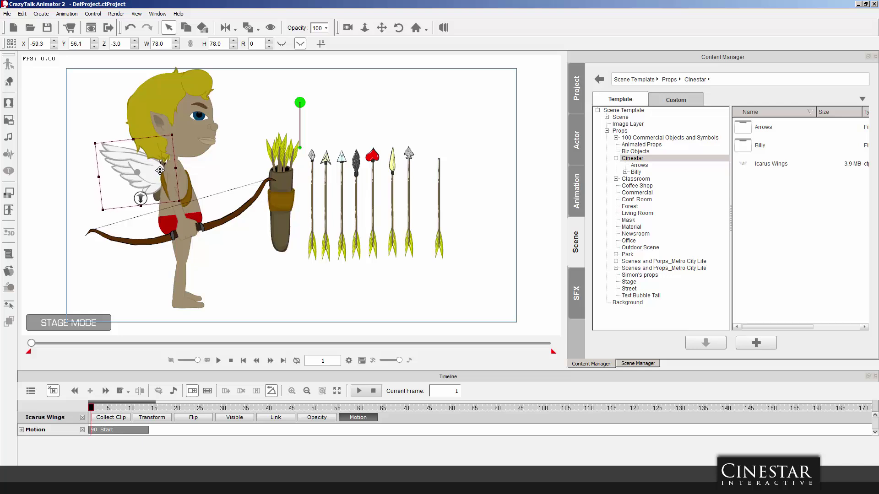
{"action": "left_click", "coordinate": [245, 273]}
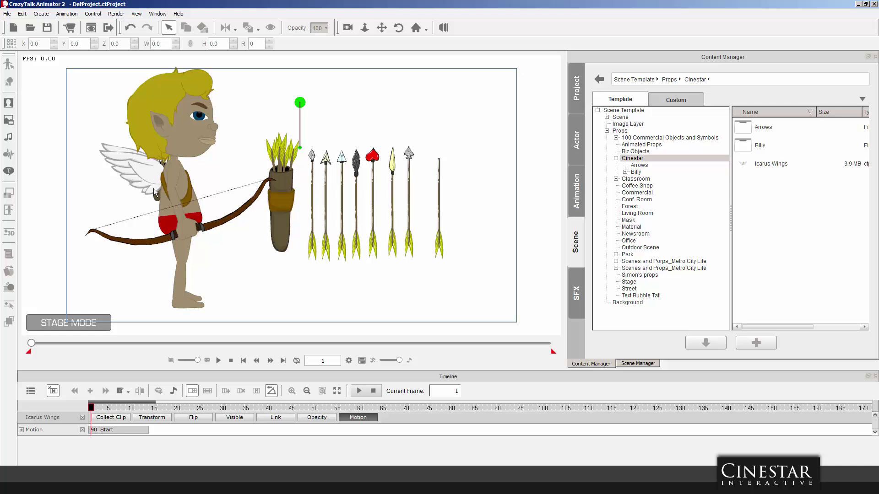
{"action": "left_click", "coordinate": [146, 180]}
{"action": "left_click_drag", "start_coordinate": [146, 180], "coordinate": [428, 103]}
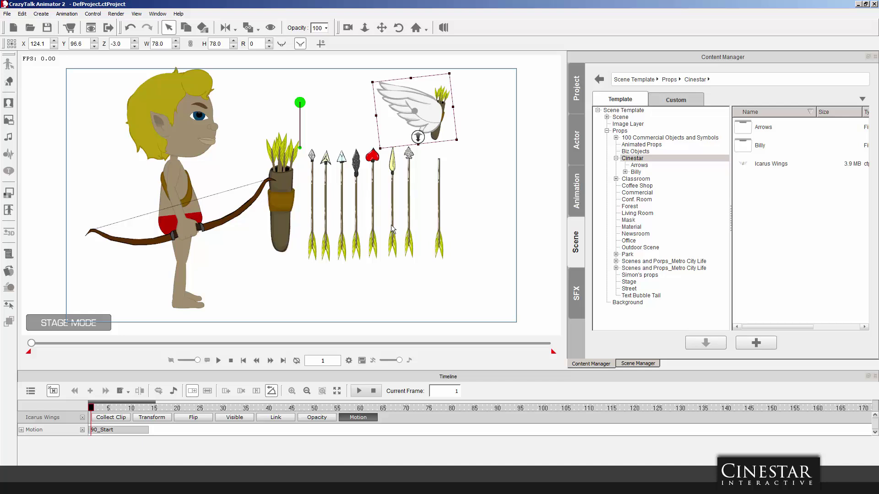
{"action": "left_click", "coordinate": [375, 263]}
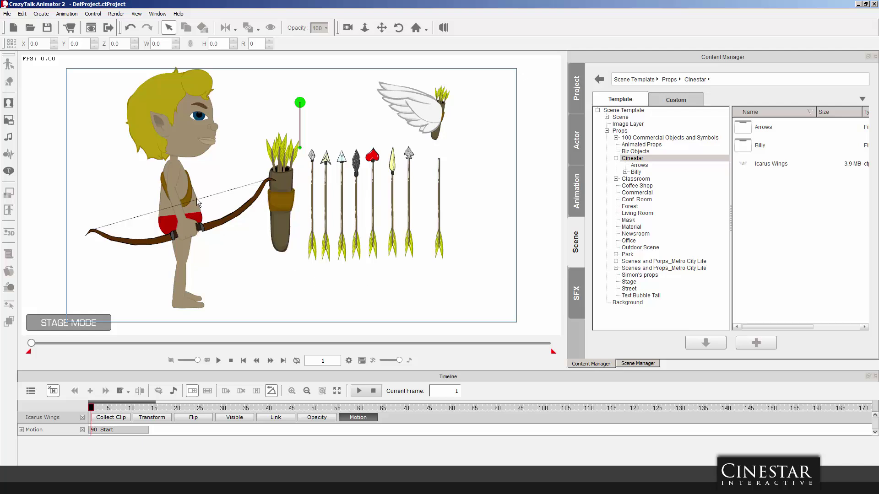
Raise the character's bow-holding upper arm out to the side and bend its forearm downward with the 3D Motion Key Editor.
{"action": "left_click", "coordinate": [181, 196]}
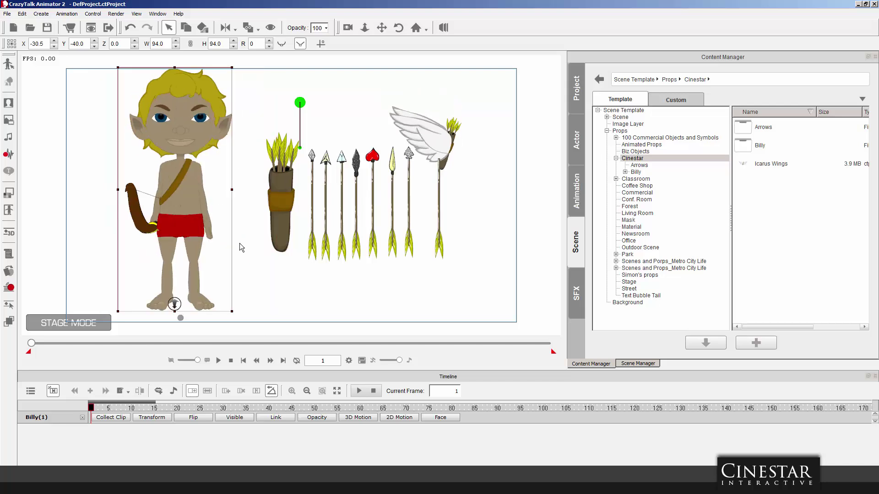
{"action": "left_click", "coordinate": [8, 232]}
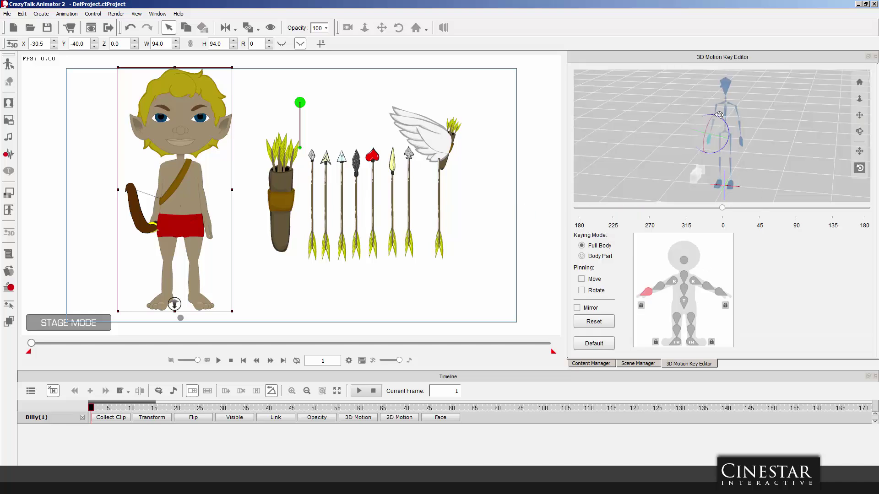
{"action": "left_click", "coordinate": [715, 107]}
{"action": "left_click_drag", "start_coordinate": [731, 95], "coordinate": [644, 82]}
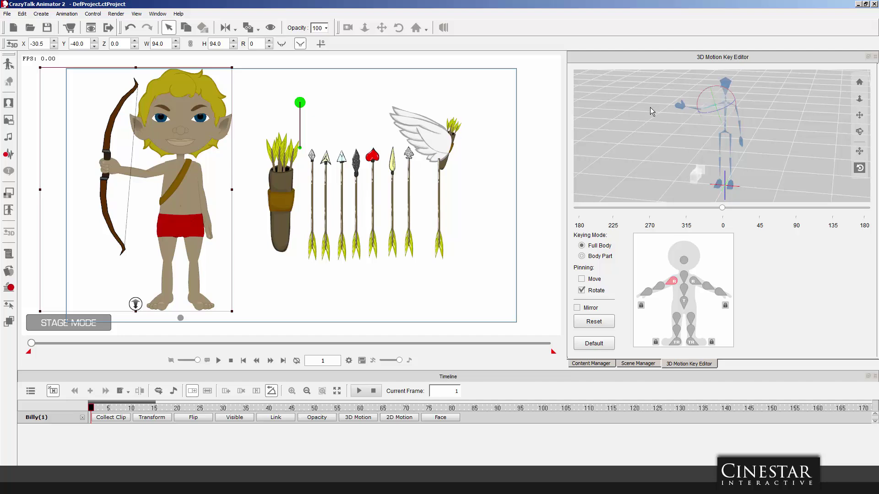
{"action": "left_click", "coordinate": [694, 107]}
{"action": "left_click_drag", "start_coordinate": [692, 94], "coordinate": [698, 115]}
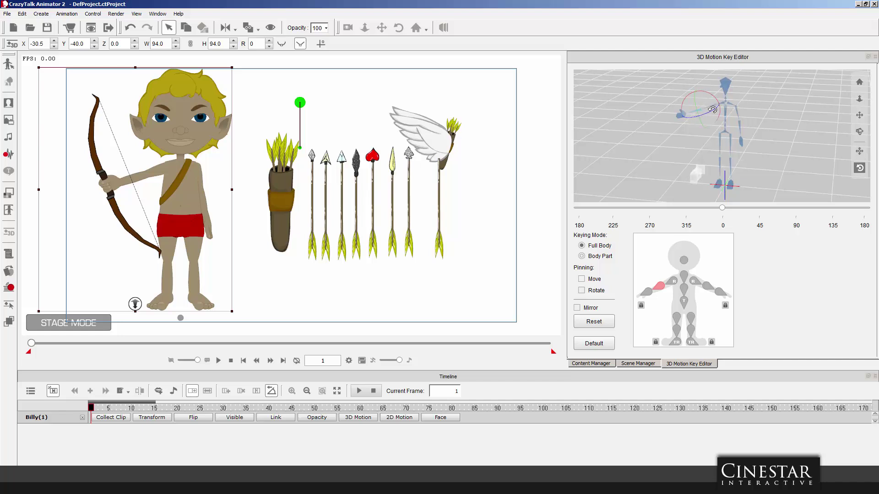
{"action": "mouse_move", "coordinate": [712, 110]}
{"action": "left_mouse_down"}
{"action": "mouse_move", "coordinate": [794, 113]}
{"action": "mouse_move", "coordinate": [726, 108]}
{"action": "mouse_move", "coordinate": [700, 82]}
{"action": "mouse_move", "coordinate": [693, 22]}
{"action": "mouse_move", "coordinate": [702, 128]}
{"action": "mouse_move", "coordinate": [712, 122]}
{"action": "mouse_move", "coordinate": [702, 96]}
{"action": "mouse_move", "coordinate": [704, 110]}
{"action": "left_mouse_up"}
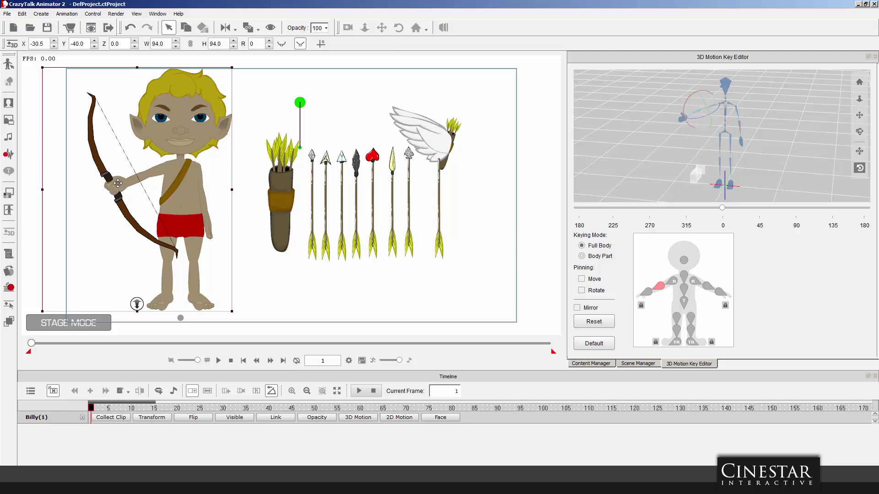
Turn off Show Outline in the character's render style.
{"action": "left_click", "coordinate": [16, 194]}
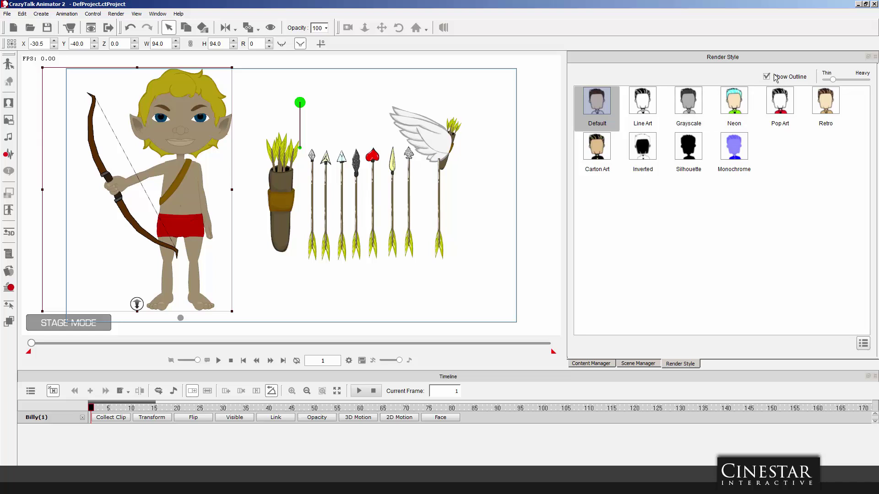
{"action": "left_click", "coordinate": [766, 77]}
Move the green-dotted line prop above the arrows to about X 66.4, Y 111.4.
{"action": "left_click", "coordinate": [301, 105]}
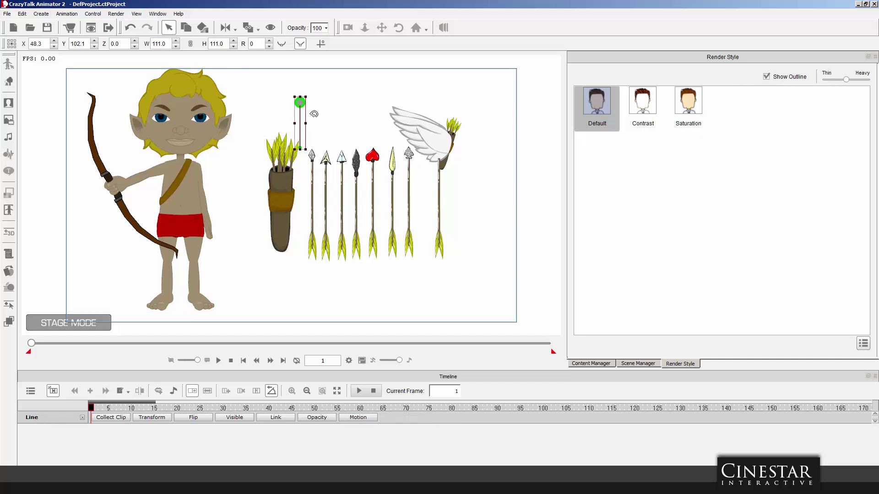
{"action": "left_click_drag", "start_coordinate": [300, 105], "coordinate": [328, 90]}
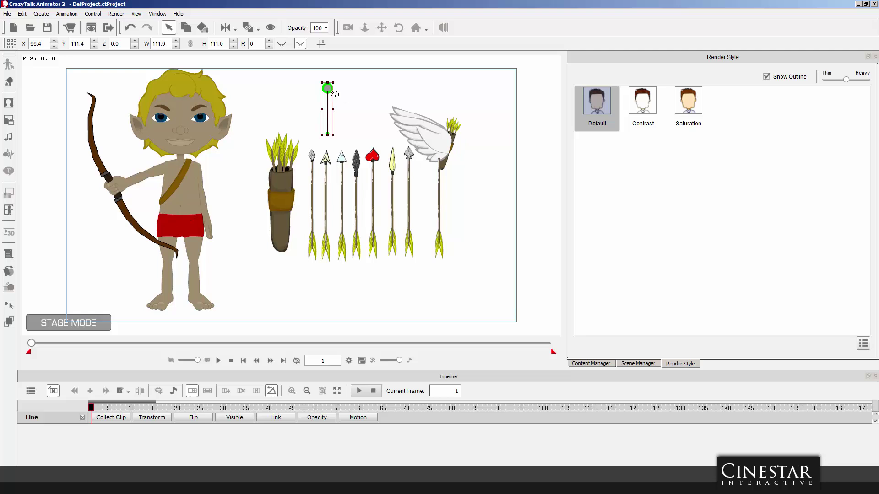
Attach the green-dotted line prop to the bow's upper tip at about X -86.3, Y 103.0, stretched to height 206.6 and rotated to 332.
{"action": "left_click_drag", "start_coordinate": [327, 99], "coordinate": [95, 107]}
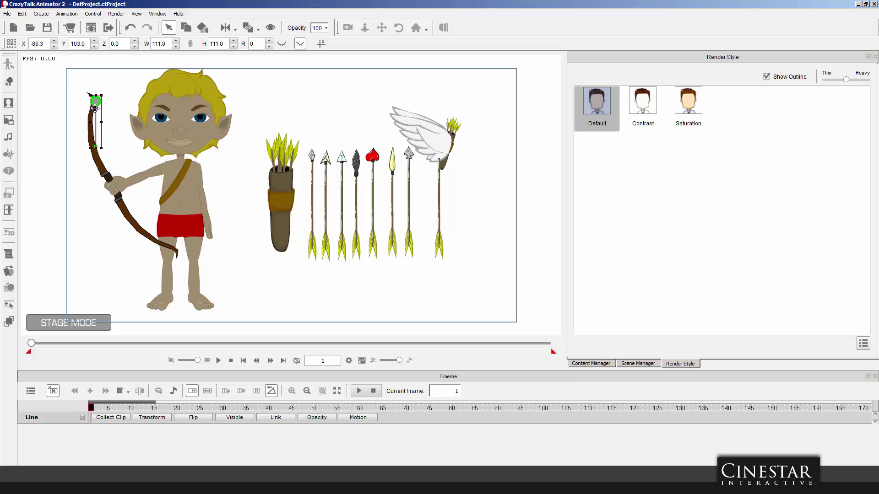
{"action": "left_click_drag", "start_coordinate": [108, 148], "coordinate": [136, 180]}
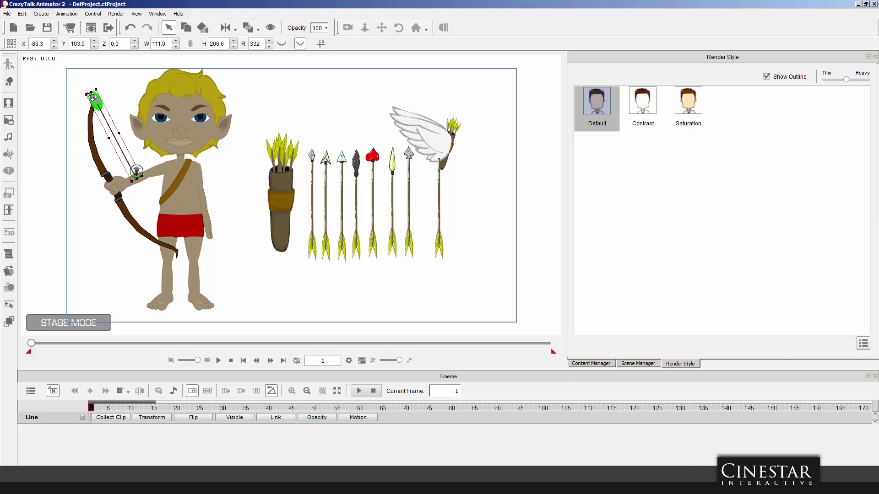
Duplicate the line and fit the copy to the bow's lower tip at about X -34.4, Y 4.0, rotated to 152.
{"action": "left_click_drag", "start_coordinate": [92, 96], "coordinate": [70, 134]}
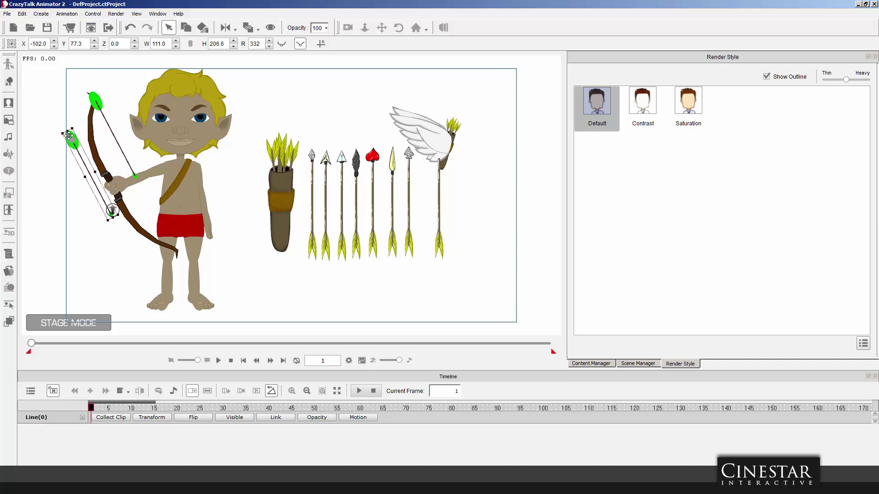
{"action": "left_click_drag", "start_coordinate": [111, 211], "coordinate": [167, 241]}
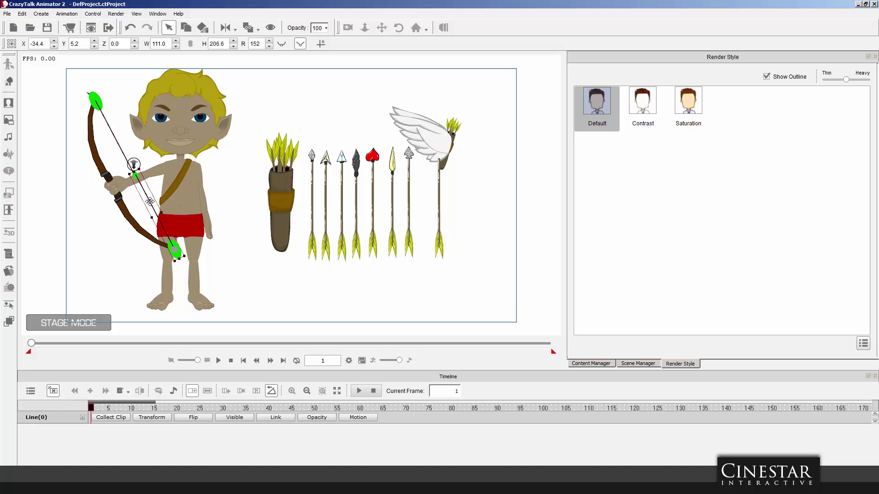
{"action": "left_click_drag", "start_coordinate": [150, 202], "coordinate": [150, 203]}
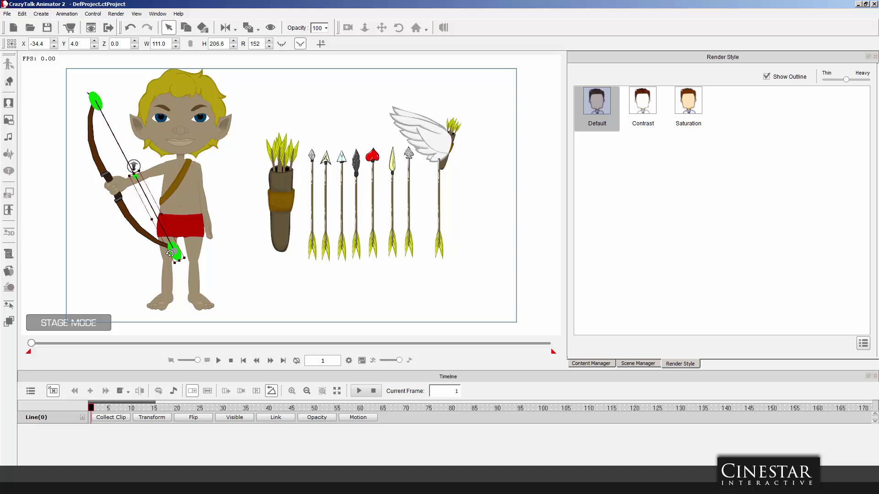
Link both bowstring lines, lower and upper, to the character's bow-holding hand.
{"action": "left_click", "coordinate": [249, 28]}
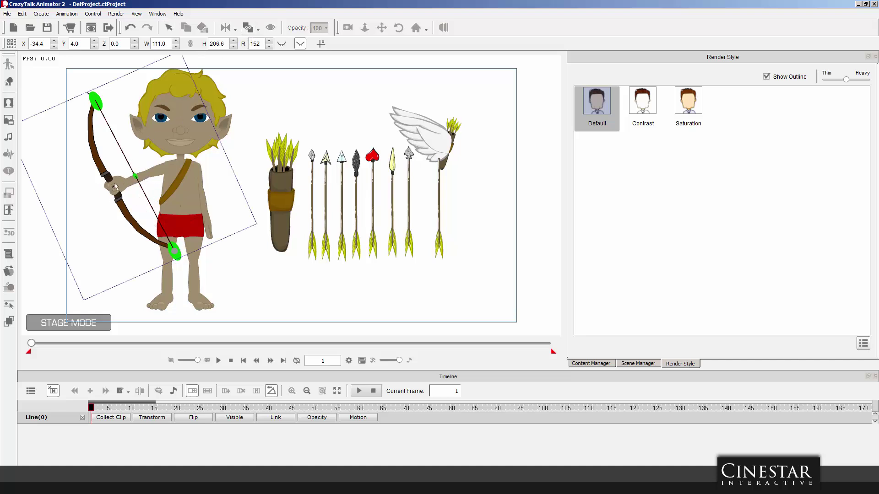
{"action": "left_click", "coordinate": [115, 186]}
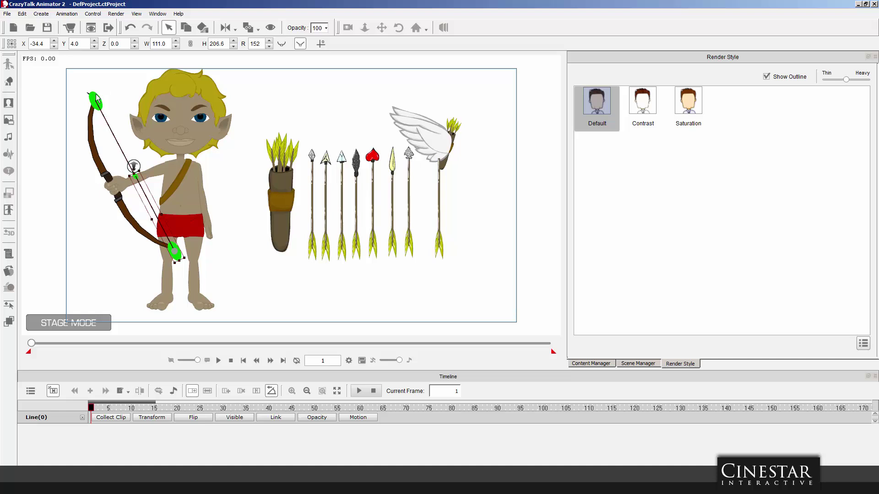
{"action": "left_click", "coordinate": [249, 28]}
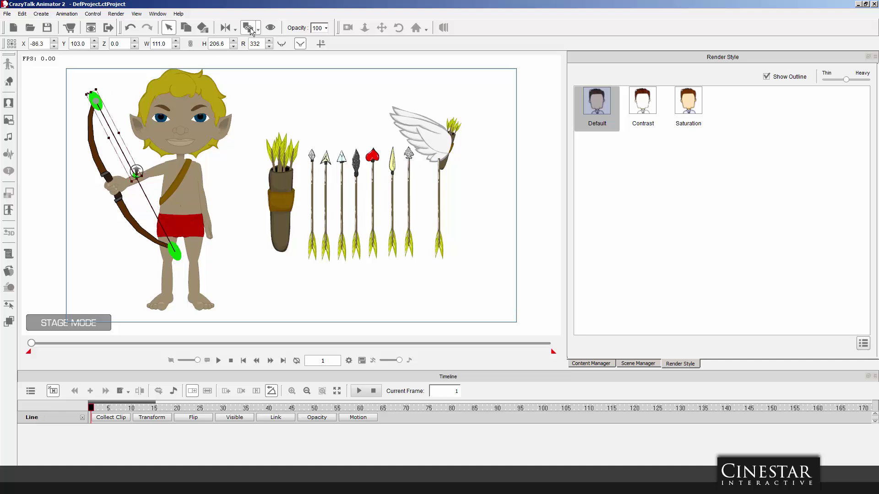
{"action": "left_click", "coordinate": [98, 159]}
Pull the bowstring back at frame 1 by rotating the upper line to 321 and the lower line to 163.
{"action": "mouse_move", "coordinate": [148, 175]}
{"action": "left_mouse_down"}
{"action": "mouse_move", "coordinate": [181, 137]}
{"action": "mouse_move", "coordinate": [192, 88]}
{"action": "mouse_move", "coordinate": [150, 162]}
{"action": "left_mouse_up"}
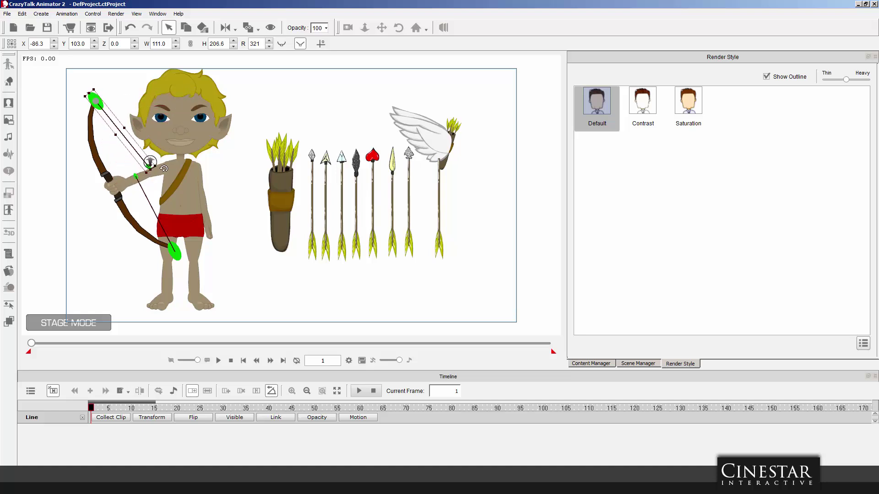
{"action": "left_click", "coordinate": [136, 178]}
{"action": "left_click_drag", "start_coordinate": [146, 173], "coordinate": [165, 170]}
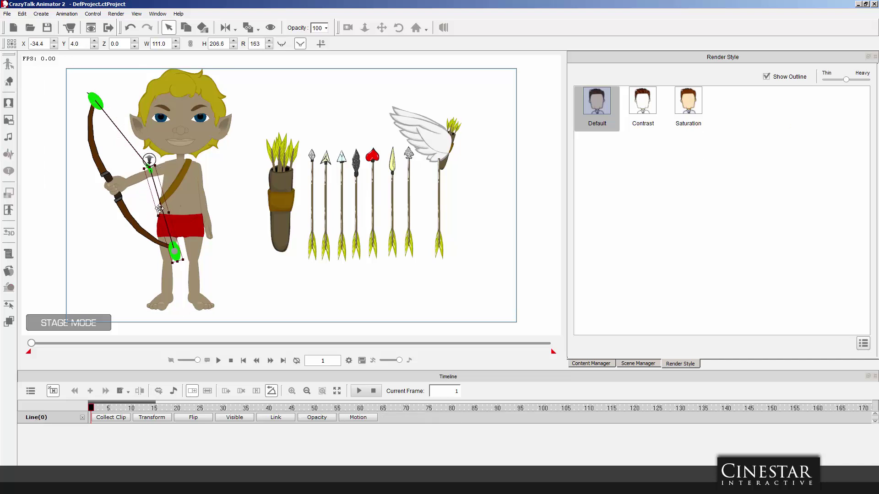
Straighten the bowstring at frame 4 by rotating both lines back, the upper one to 334, and return to frame 1.
{"action": "left_click", "coordinate": [95, 408]}
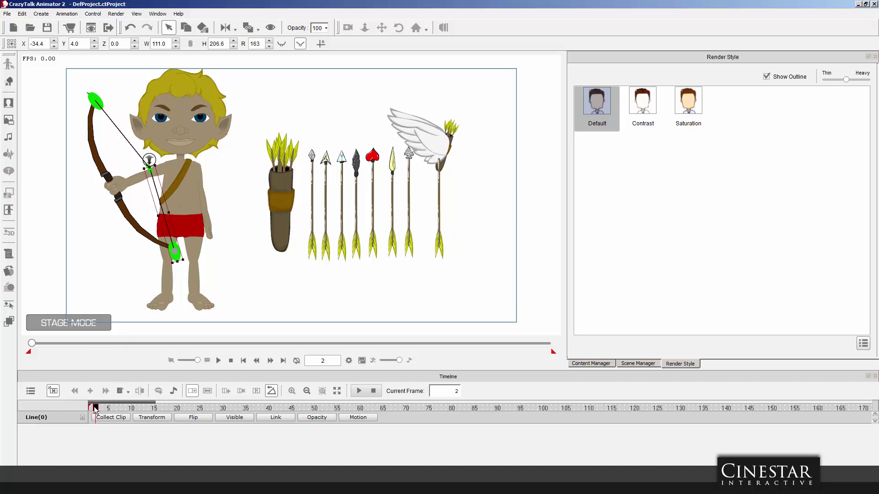
{"action": "left_click", "coordinate": [101, 407]}
{"action": "left_click", "coordinate": [105, 408]}
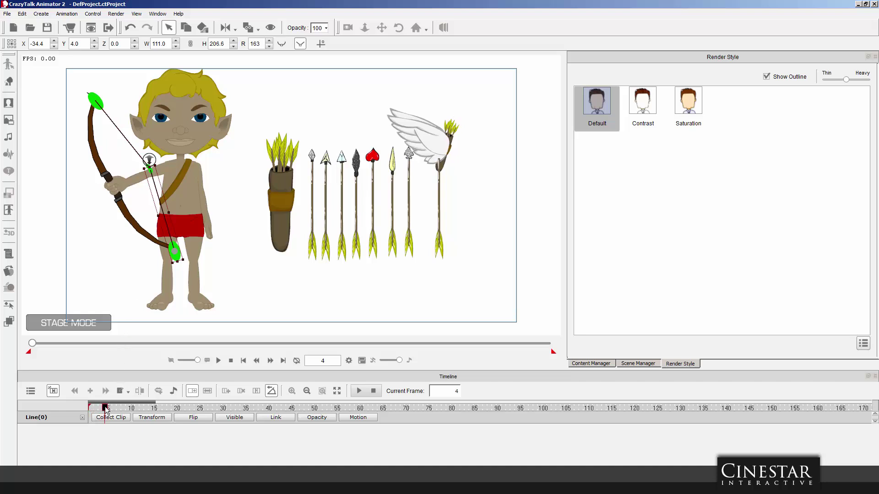
{"action": "left_click_drag", "start_coordinate": [160, 166], "coordinate": [143, 168]}
{"action": "left_click", "coordinate": [150, 166]}
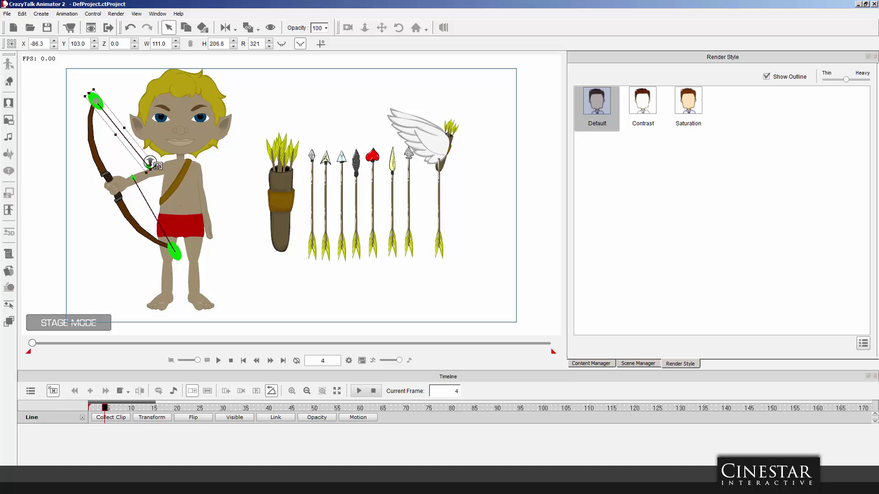
{"action": "left_click", "coordinate": [147, 168]}
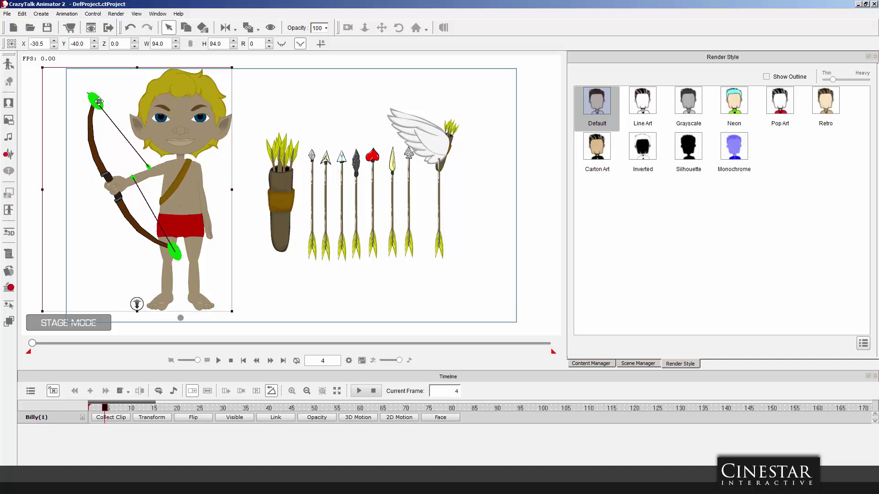
{"action": "left_click", "coordinate": [149, 166]}
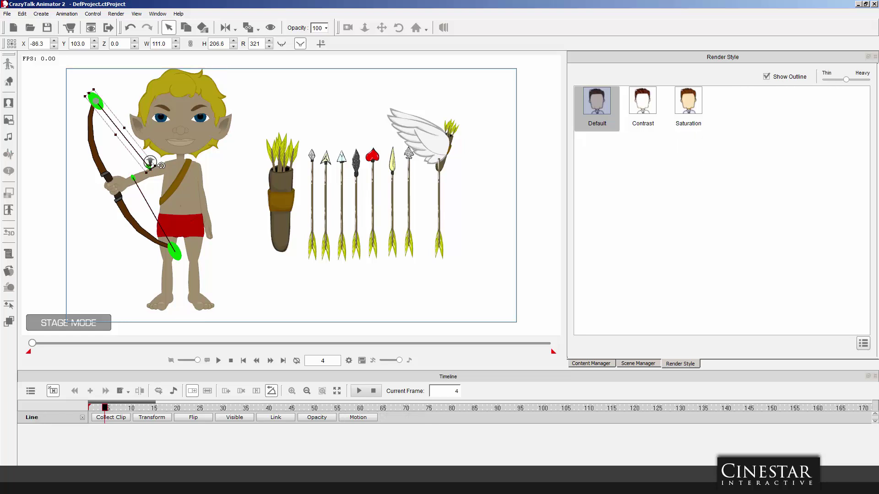
{"action": "left_click_drag", "start_coordinate": [162, 166], "coordinate": [147, 183]}
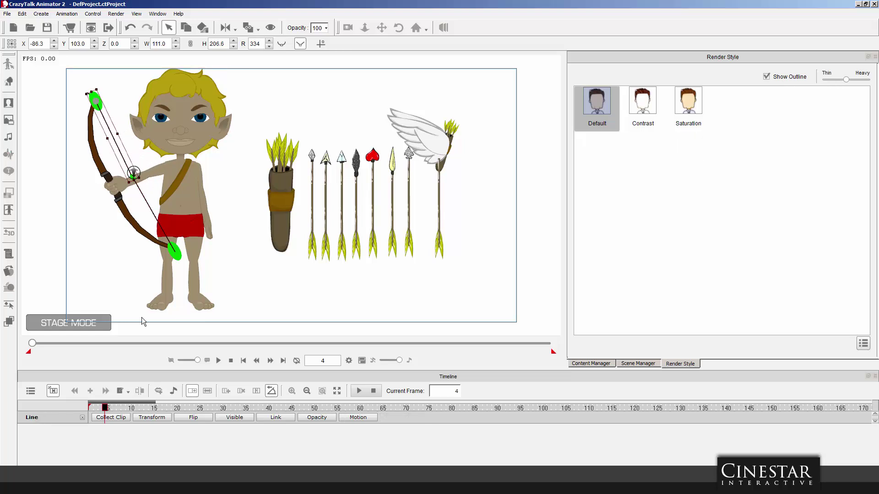
{"action": "mouse_move", "coordinate": [105, 407]}
{"action": "left_mouse_down"}
{"action": "mouse_move", "coordinate": [82, 408]}
{"action": "mouse_move", "coordinate": [124, 407]}
{"action": "mouse_move", "coordinate": [73, 407]}
{"action": "mouse_move", "coordinate": [167, 408]}
{"action": "mouse_move", "coordinate": [65, 406]}
{"action": "mouse_move", "coordinate": [173, 408]}
{"action": "mouse_move", "coordinate": [87, 407]}
{"action": "left_mouse_up"}
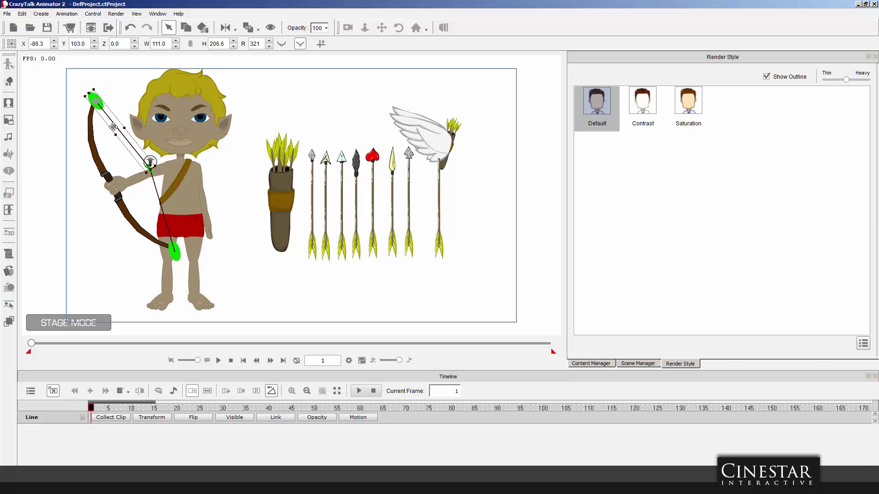
Hide dot(0) and dot(1) of the upper bowstring line in the prop composer, keeping only its line sprite shown.
{"action": "left_click", "coordinate": [10, 81]}
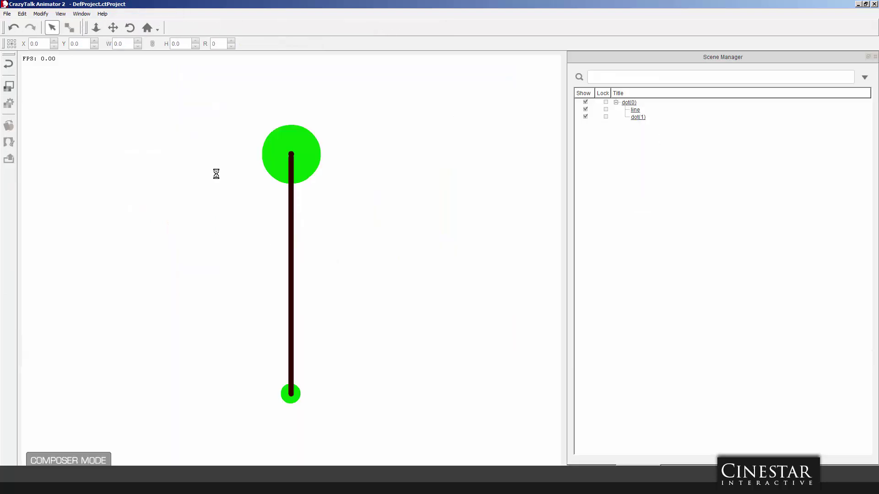
{"action": "left_click", "coordinate": [636, 110]}
{"action": "left_click", "coordinate": [585, 102]}
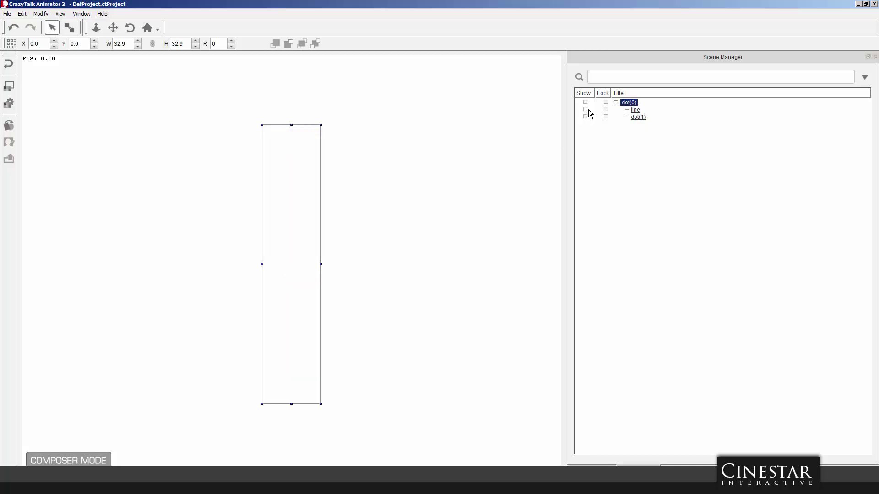
{"action": "left_click", "coordinate": [585, 109]}
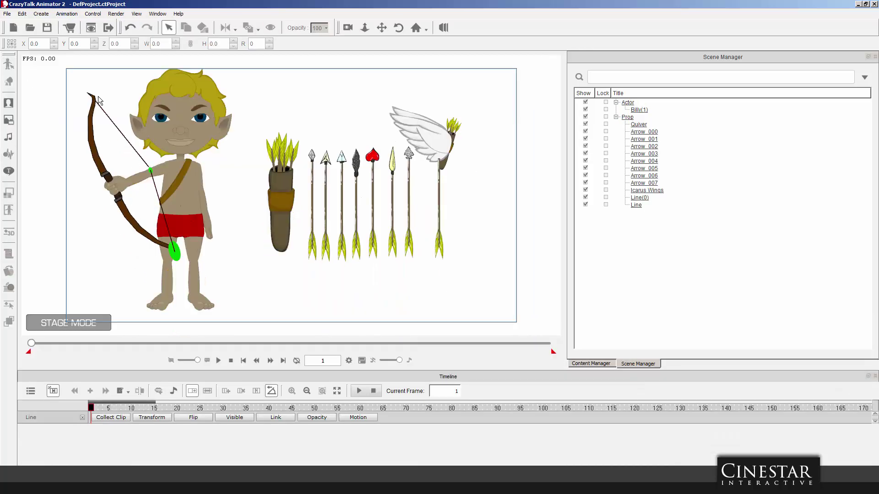
Hide both dots of the lower bowstring line in the prop composer and scrub the first frames to preview the string's release.
{"action": "left_click", "coordinate": [175, 253]}
{"action": "left_click", "coordinate": [8, 81]}
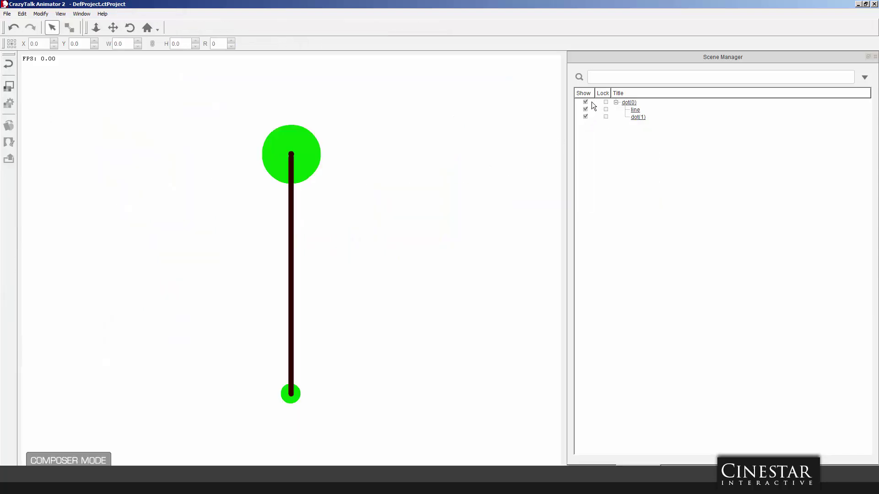
{"action": "left_click", "coordinate": [585, 102]}
{"action": "left_click", "coordinate": [585, 109]}
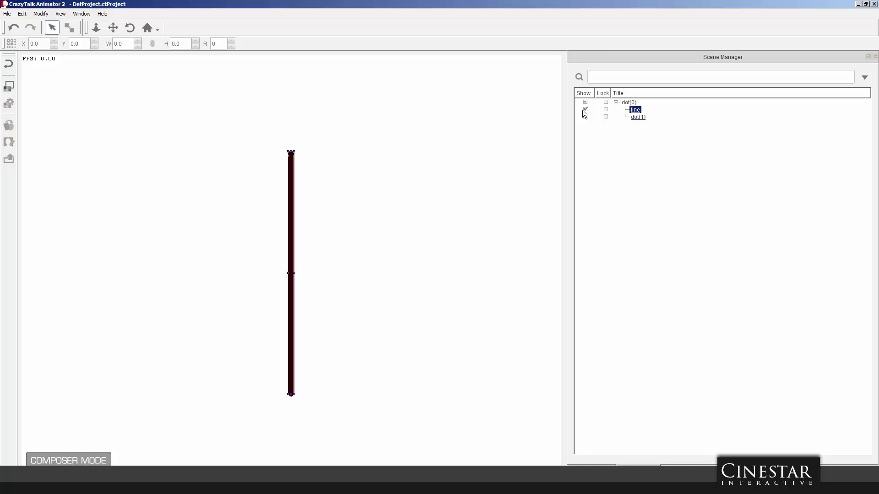
{"action": "left_click", "coordinate": [9, 66]}
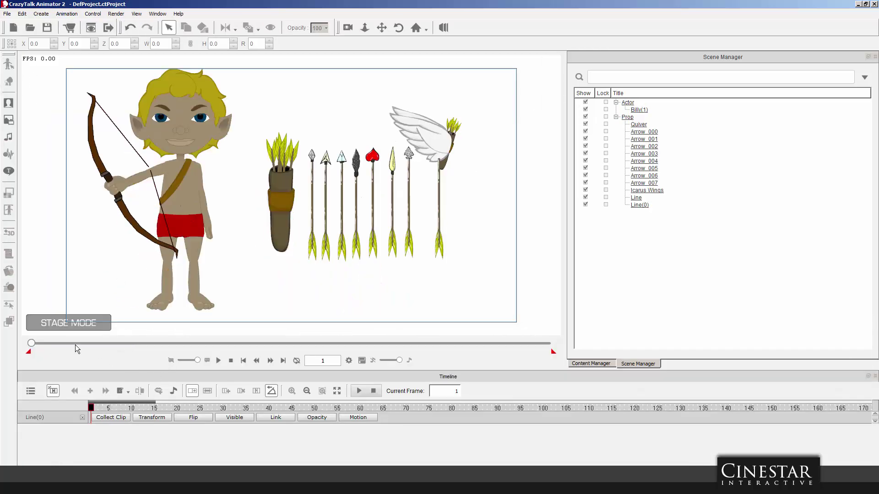
{"action": "left_click", "coordinate": [95, 408]}
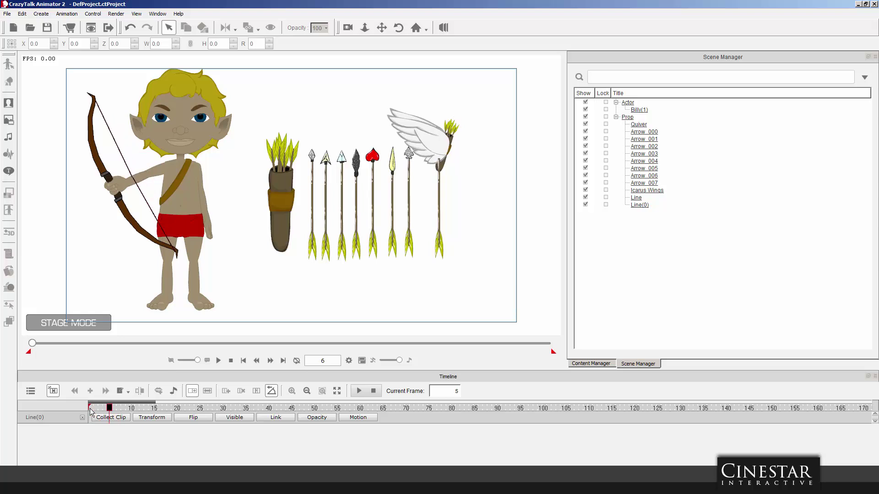
{"action": "left_click_drag", "start_coordinate": [132, 408], "coordinate": [71, 398]}
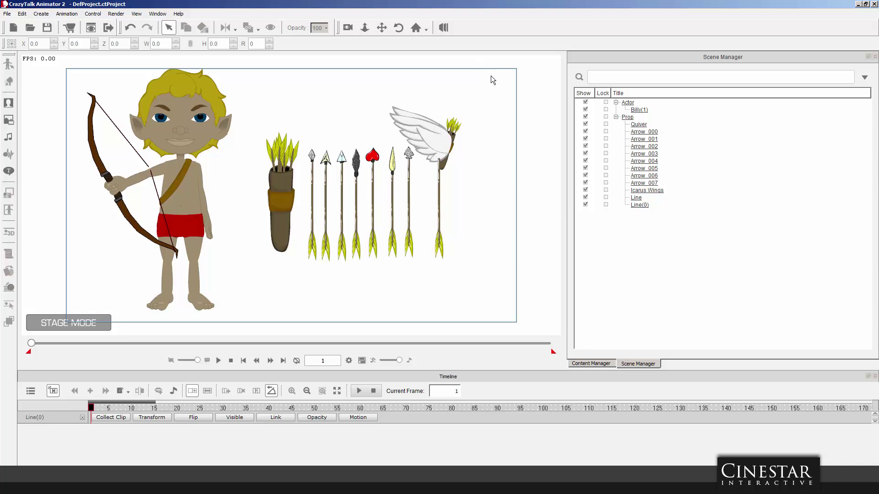
Delete the character and all props from the stage.
{"action": "left_click_drag", "start_coordinate": [80, 250], "coordinate": [502, 96]}
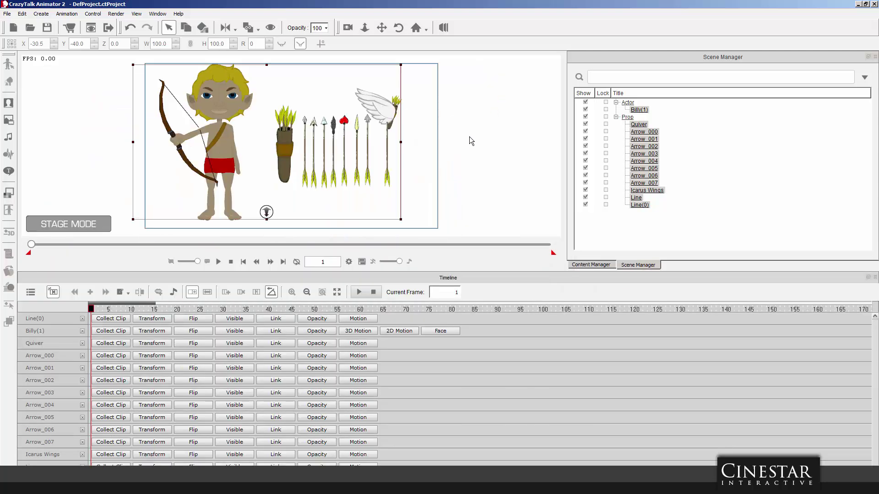
{"action": "key", "text": "Delete"}
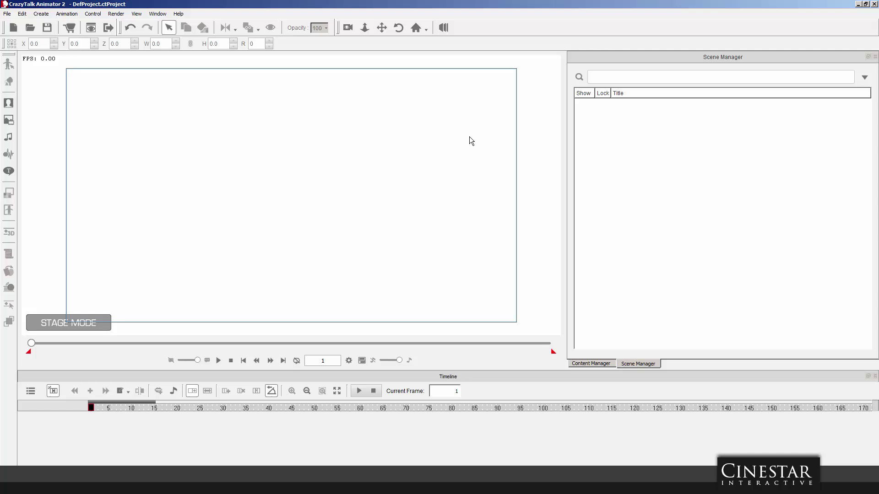
Place the Icarus character template from the Cinestar folder on the stage and delete it again.
{"action": "left_click", "coordinate": [599, 363]}
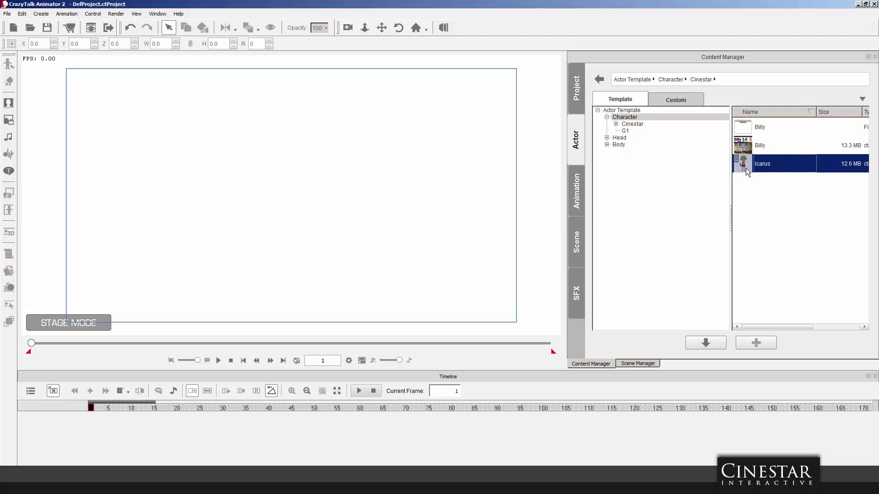
{"action": "left_click_drag", "start_coordinate": [745, 169], "coordinate": [306, 193]}
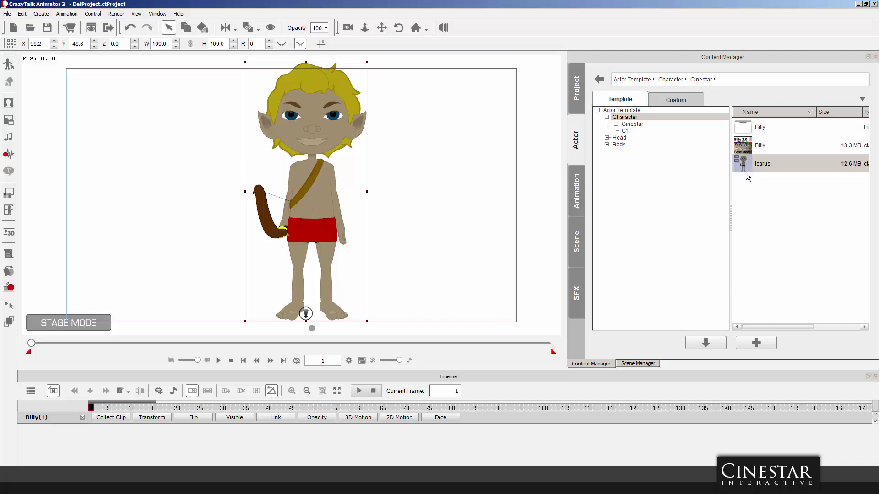
{"action": "left_click", "coordinate": [761, 148]}
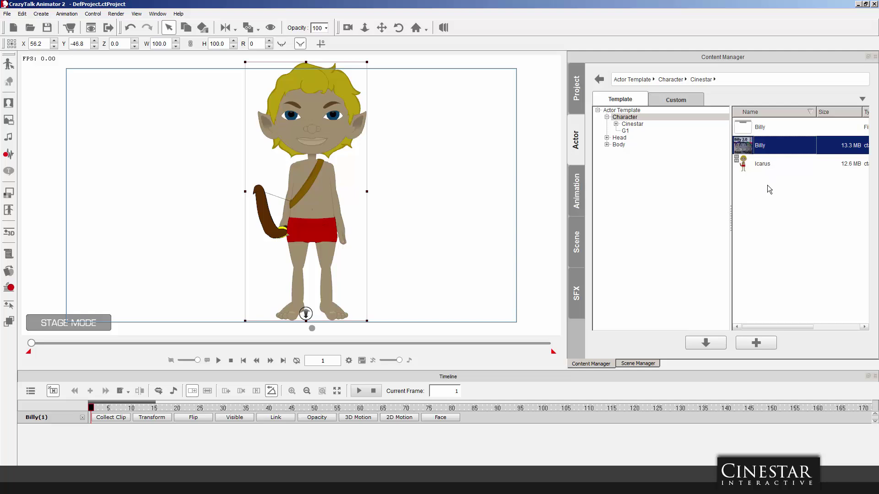
{"action": "left_click", "coordinate": [319, 184]}
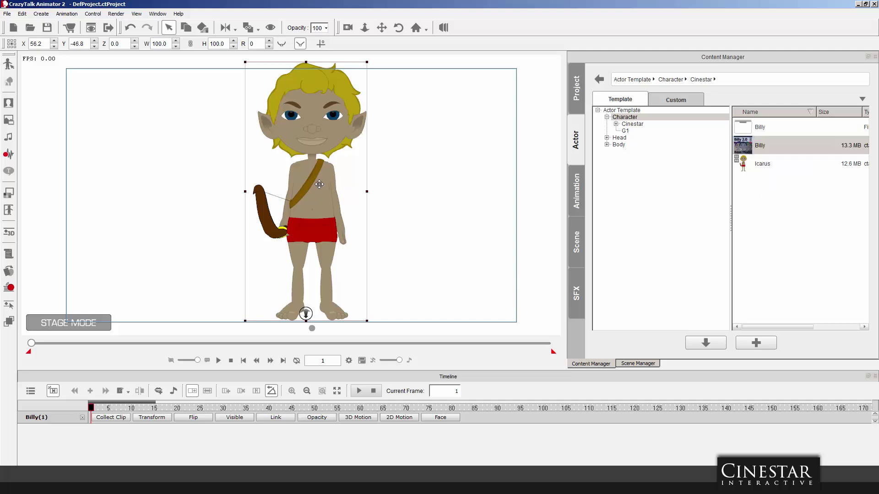
{"action": "key", "text": "Delete"}
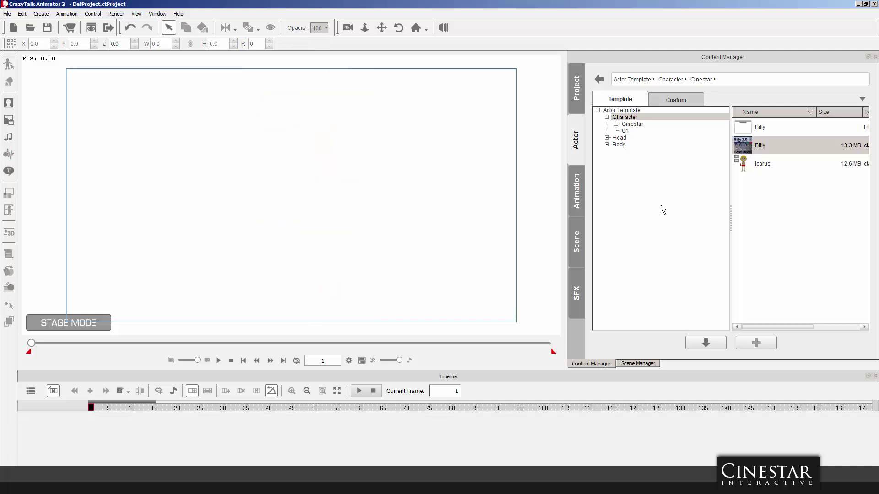
Place the Billy character template from the Cinestar folder on the stage at about X 47.3, Y -47.7.
{"action": "left_click", "coordinate": [748, 171]}
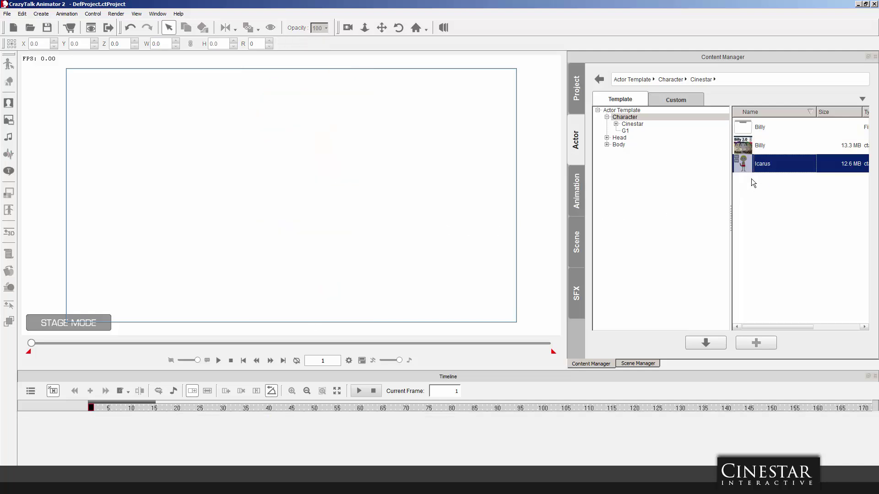
{"action": "left_click", "coordinate": [768, 221]}
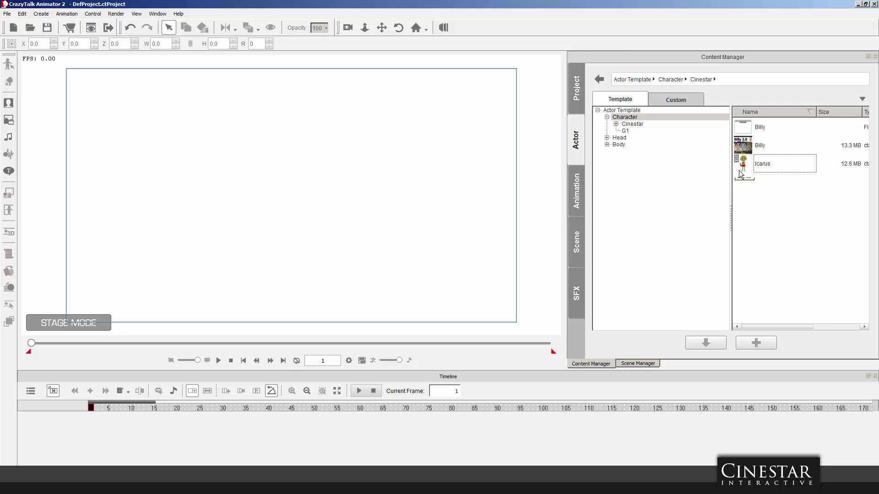
{"action": "left_click_drag", "start_coordinate": [740, 145], "coordinate": [299, 194]}
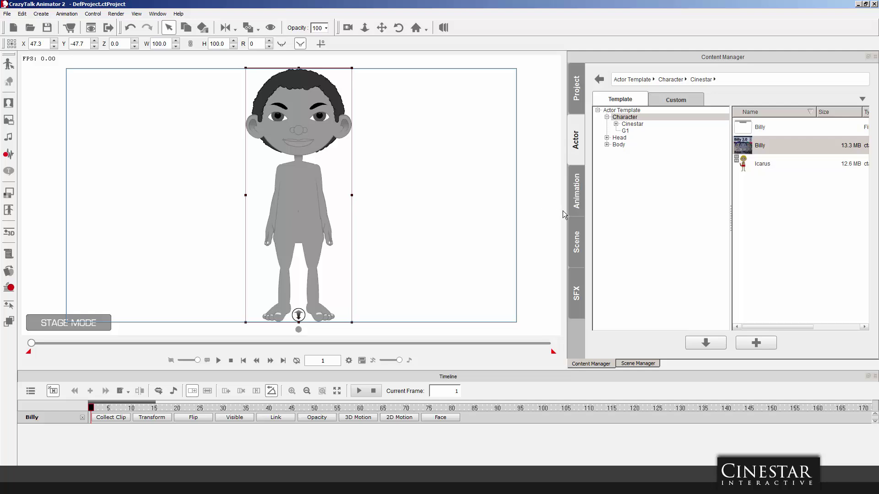
Open the Billy character in the character composer, select his head and look through the head templates.
{"action": "left_click", "coordinate": [9, 67]}
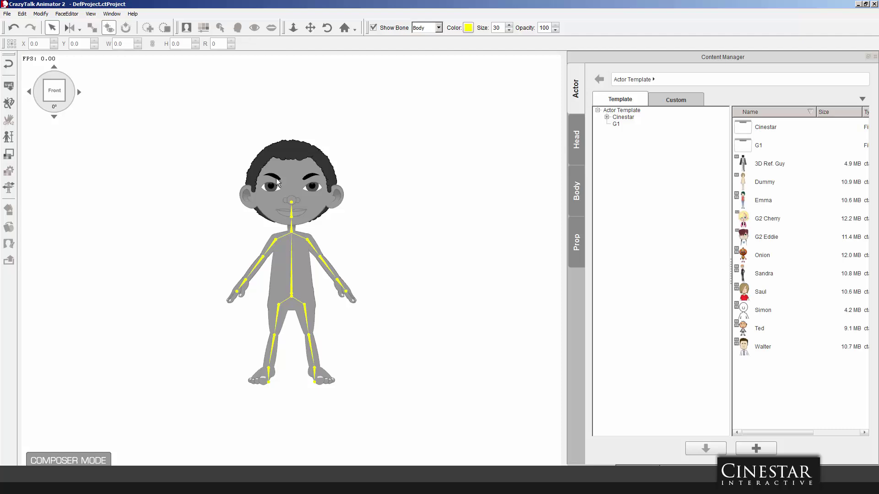
{"action": "left_click", "coordinate": [299, 175]}
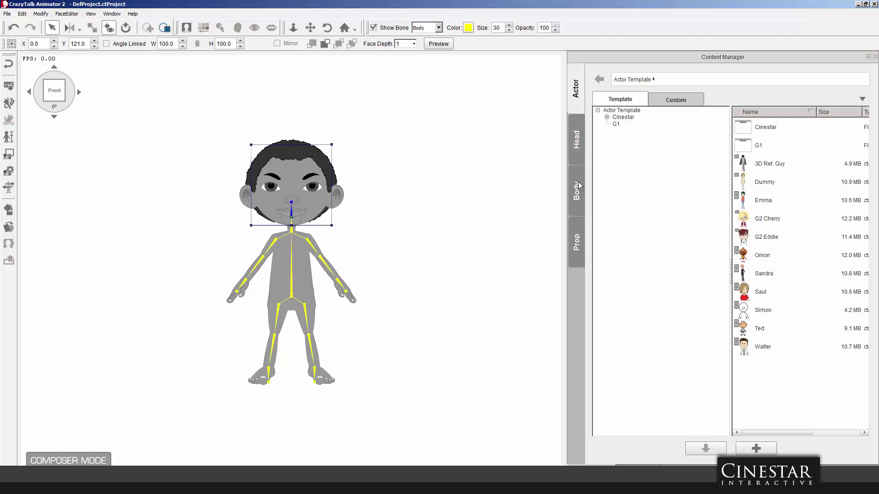
{"action": "left_click", "coordinate": [578, 148]}
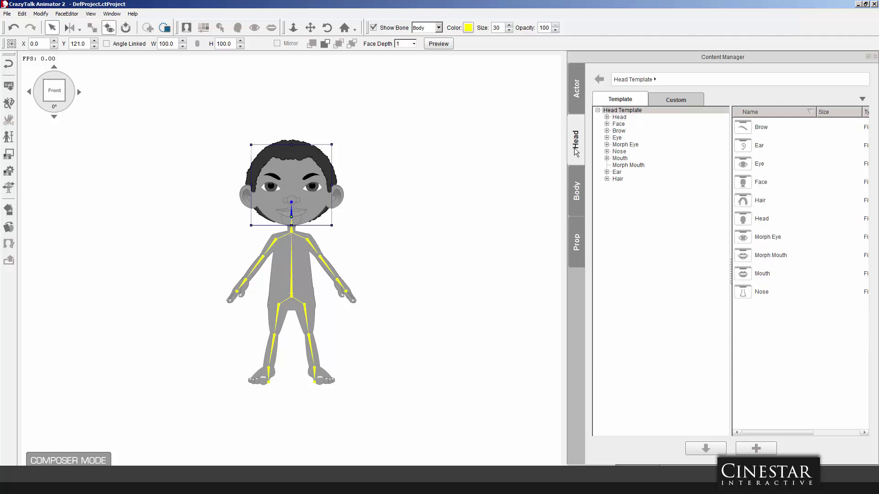
{"action": "left_click", "coordinate": [607, 118]}
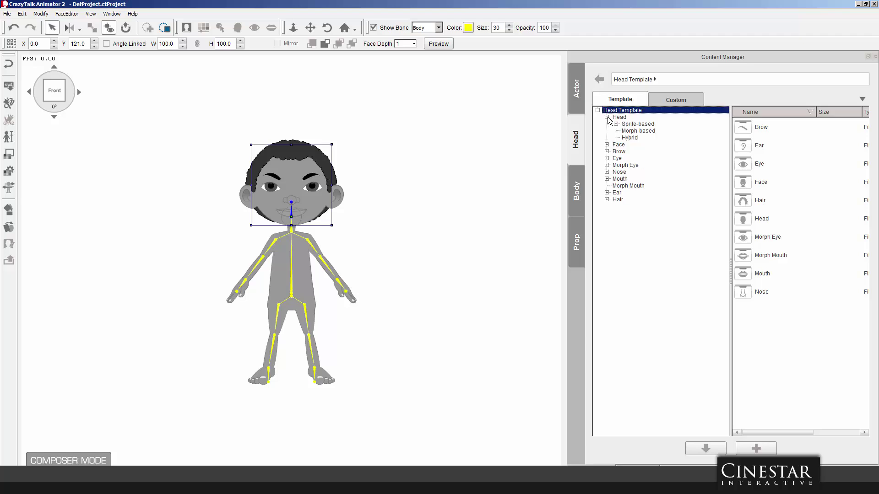
{"action": "left_click", "coordinate": [618, 118]}
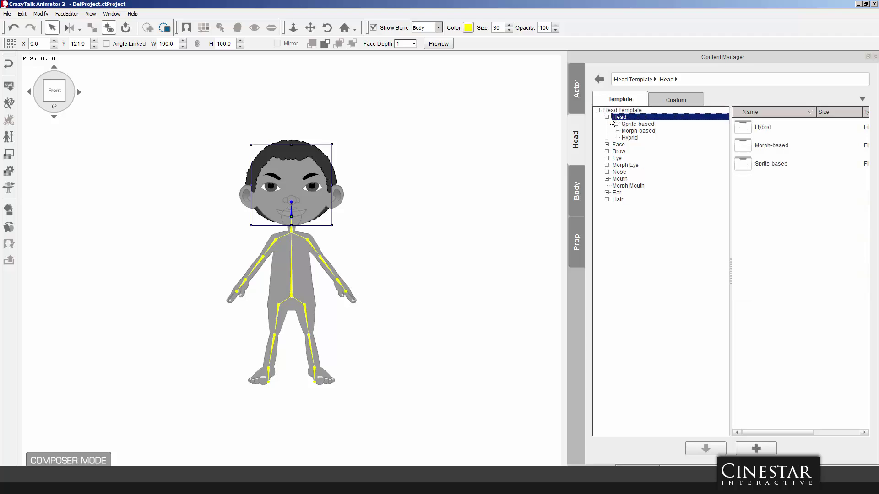
{"action": "left_click", "coordinate": [607, 117]}
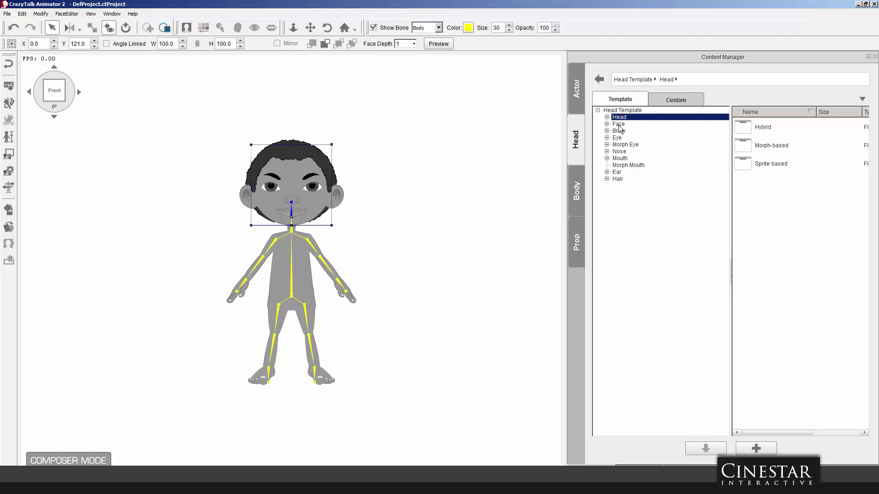
Apply the Icarus hair template from the Cinestar hair folder to the character.
{"action": "left_click", "coordinate": [618, 178]}
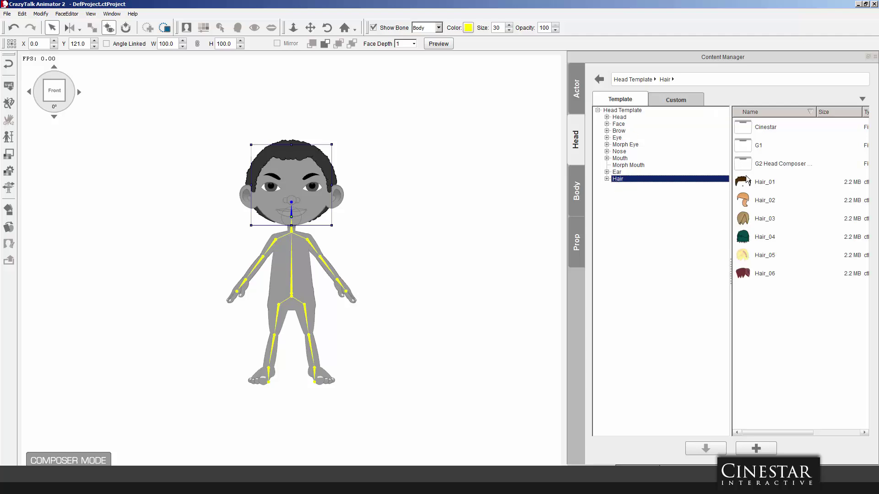
{"action": "double_click", "coordinate": [750, 129]}
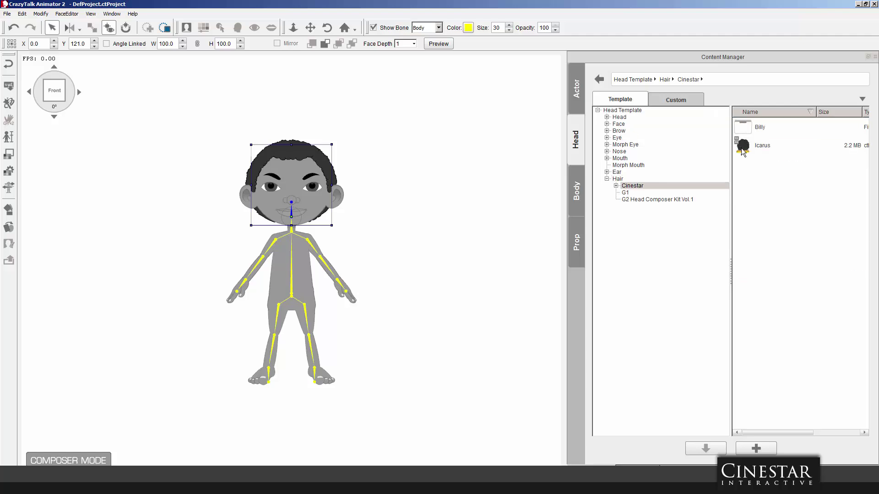
{"action": "left_click", "coordinate": [745, 147]}
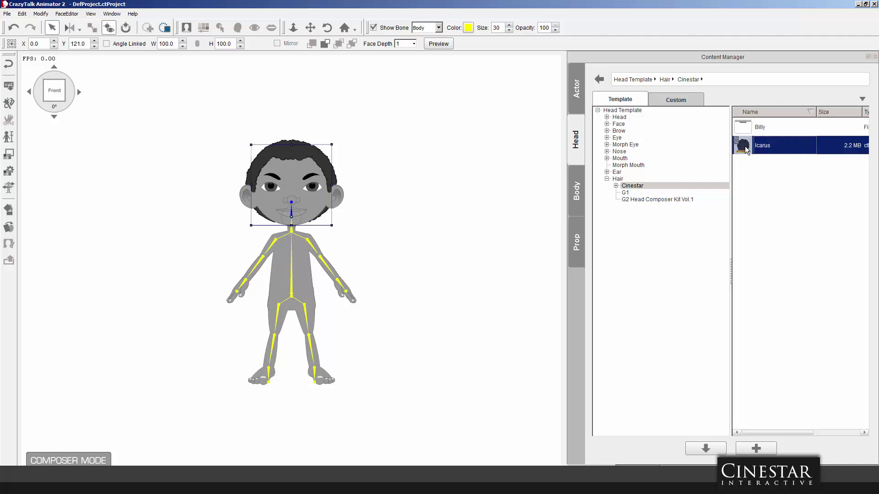
{"action": "double_click", "coordinate": [745, 147]}
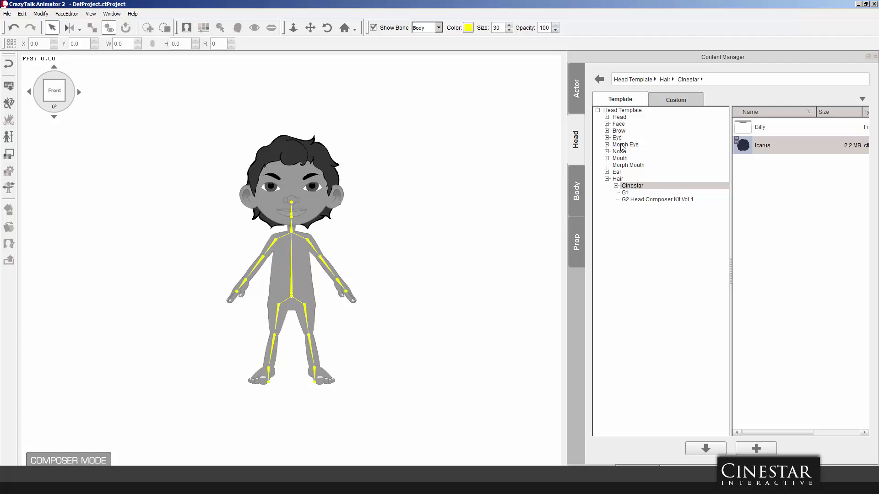
Replace the character's ears with the Icarus ear template from the Cinestar folder.
{"action": "left_click", "coordinate": [619, 124]}
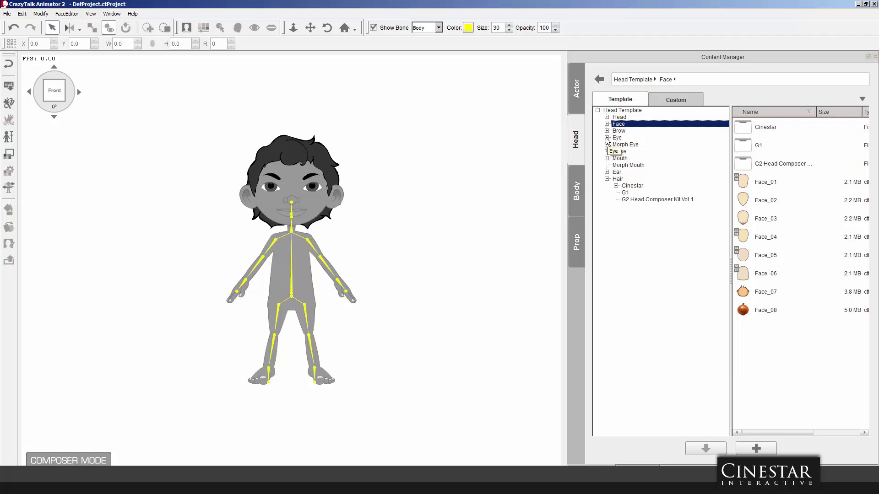
{"action": "left_click", "coordinate": [616, 173]}
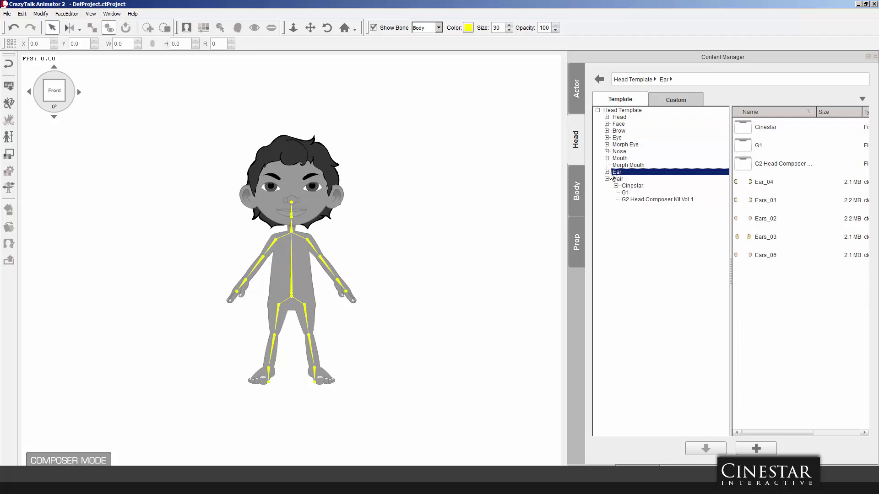
{"action": "double_click", "coordinate": [739, 128]}
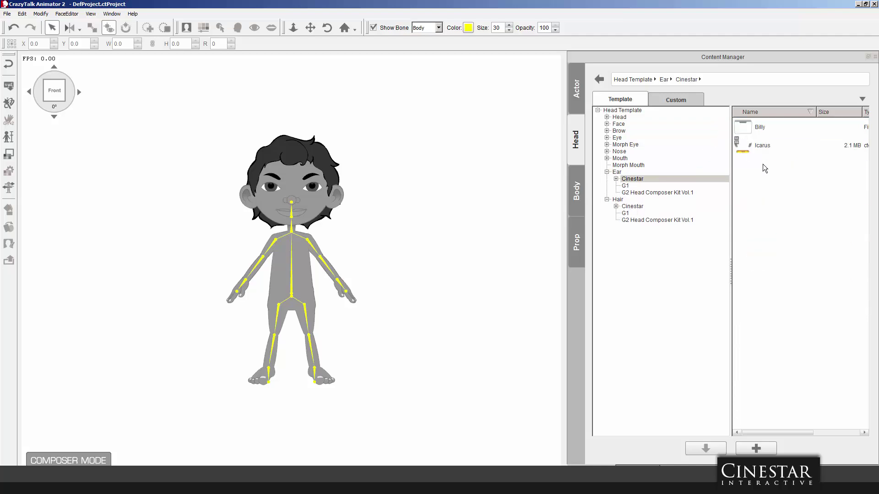
{"action": "left_click", "coordinate": [753, 144]}
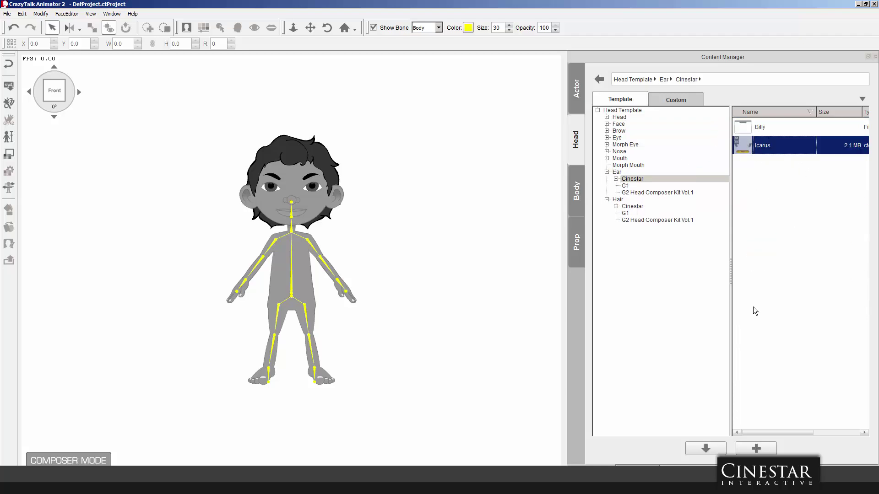
{"action": "left_click", "coordinate": [717, 450]}
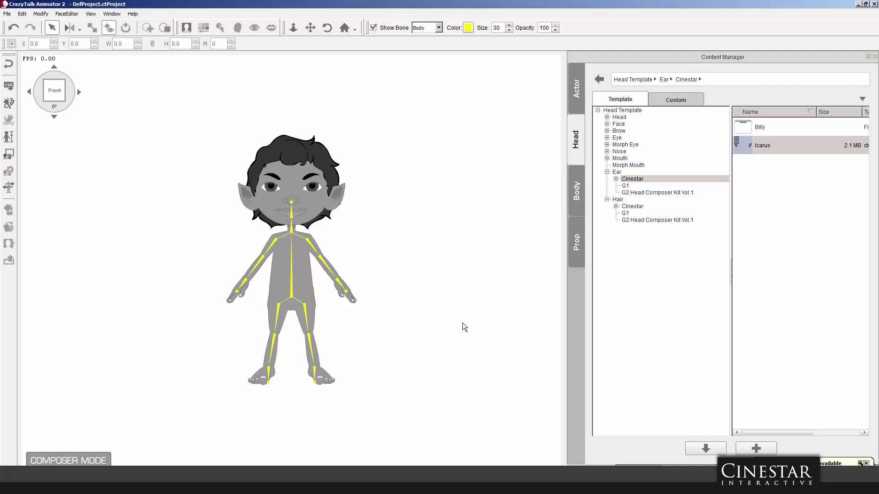
In the 45° view, change the ear's layer order, move it to about X -25.6, Y 135.4, and nudge the hair to about X 0.8, Y 146.9.
{"action": "left_click", "coordinate": [79, 91]}
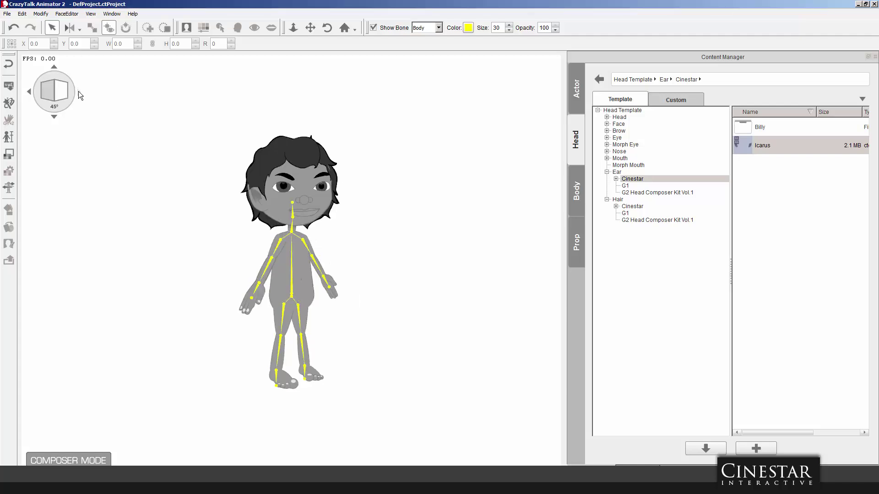
{"action": "left_click", "coordinate": [259, 199]}
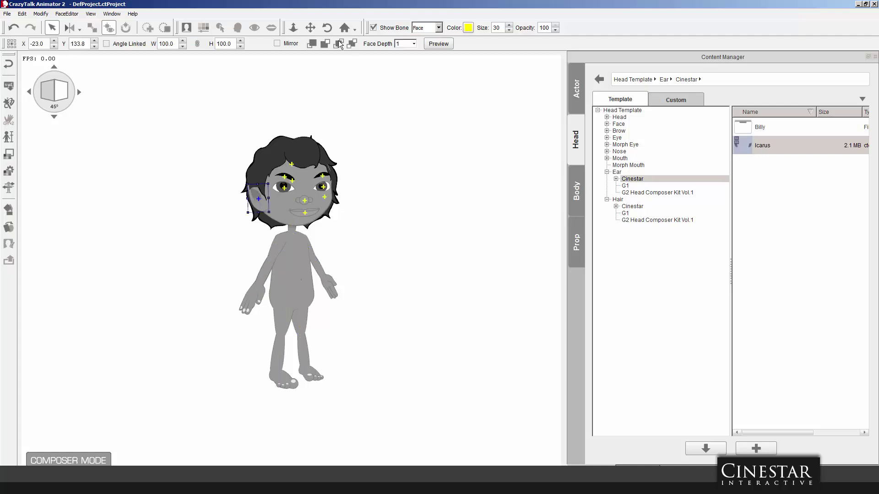
{"action": "left_click", "coordinate": [324, 43]}
{"action": "left_click_drag", "start_coordinate": [253, 192], "coordinate": [249, 191]}
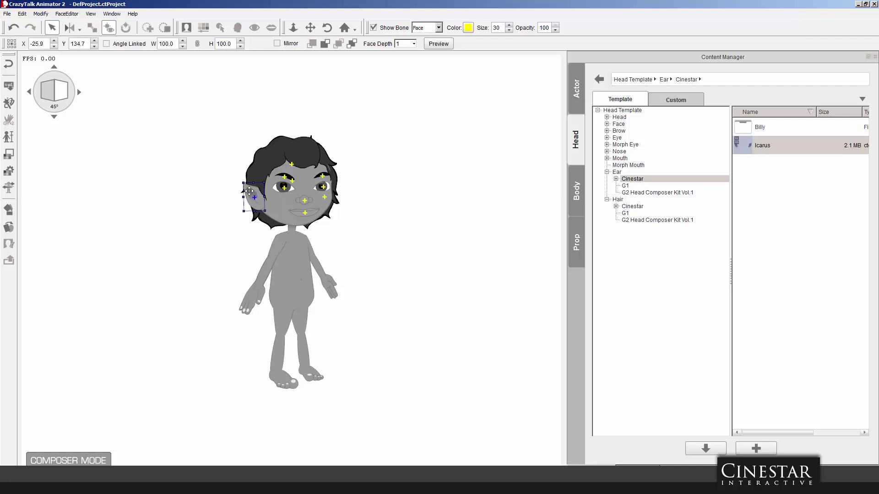
{"action": "left_click", "coordinate": [310, 157]}
{"action": "left_click_drag", "start_coordinate": [310, 157], "coordinate": [311, 152]}
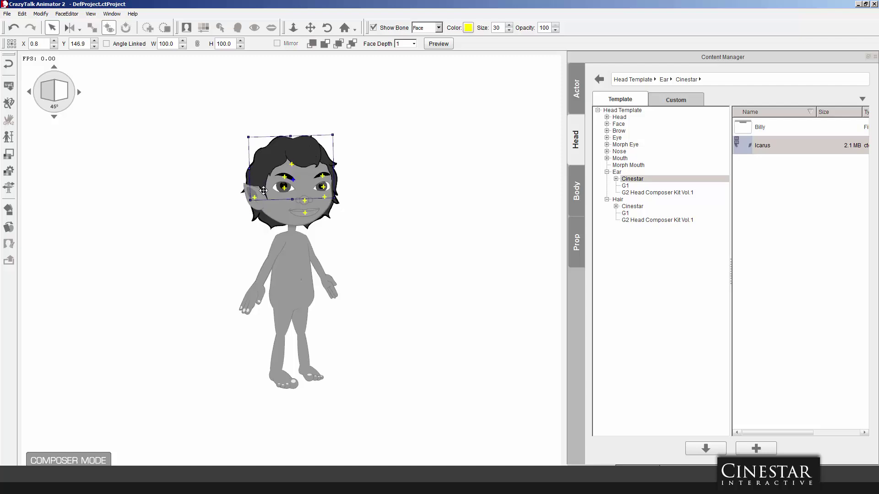
{"action": "left_click", "coordinate": [252, 190]}
{"action": "left_click_drag", "start_coordinate": [253, 190], "coordinate": [253, 189]}
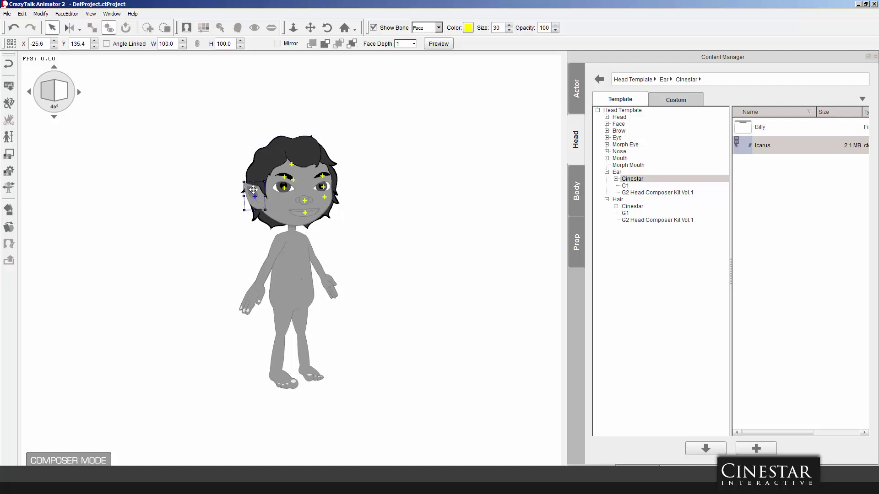
Reposition the visible ear in the 90° right view, and move its 270° left-view counterpart to about X 9.9, Y 135.7.
{"action": "left_click", "coordinate": [78, 94]}
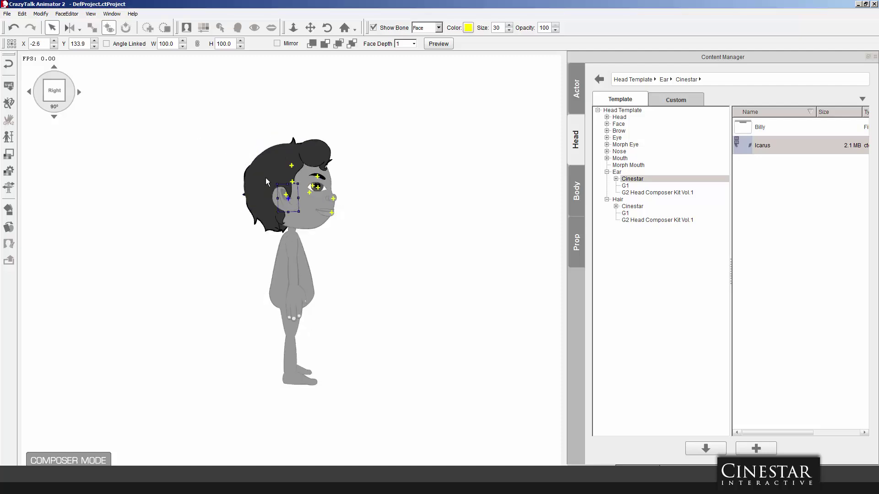
{"action": "left_click_drag", "start_coordinate": [288, 204], "coordinate": [274, 188]}
{"action": "left_click", "coordinate": [78, 93]}
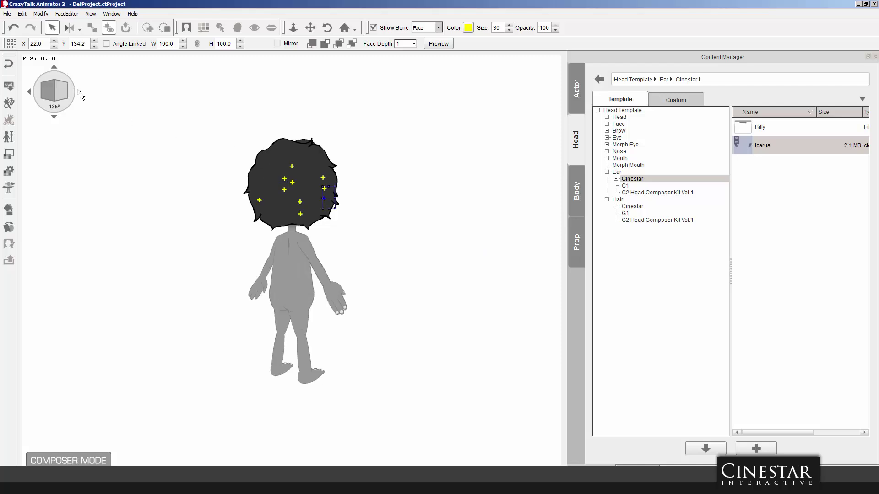
{"action": "left_click", "coordinate": [80, 92]}
{"action": "left_click", "coordinate": [79, 92]}
{"action": "left_click", "coordinate": [79, 92]}
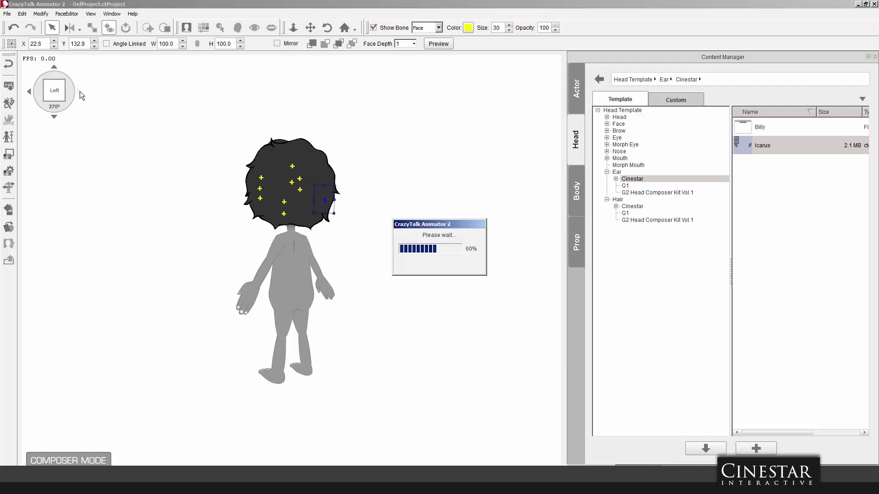
{"action": "left_click", "coordinate": [292, 205]}
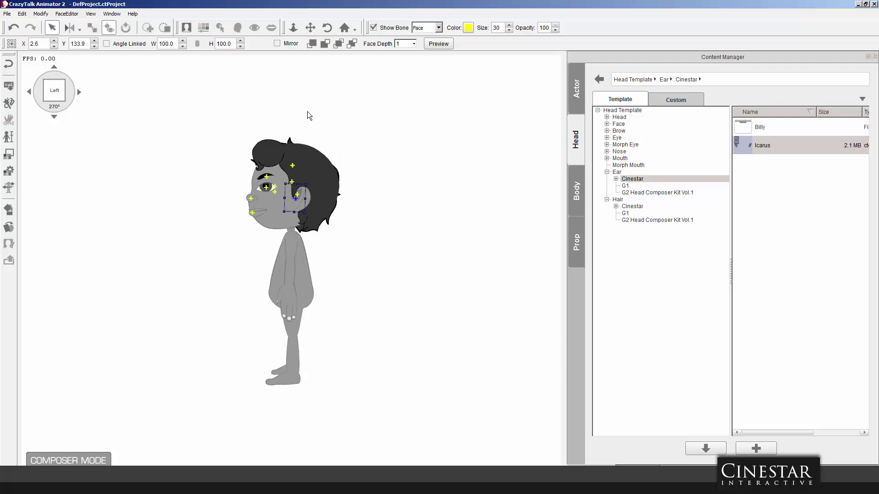
{"action": "left_click_drag", "start_coordinate": [292, 205], "coordinate": [303, 201]}
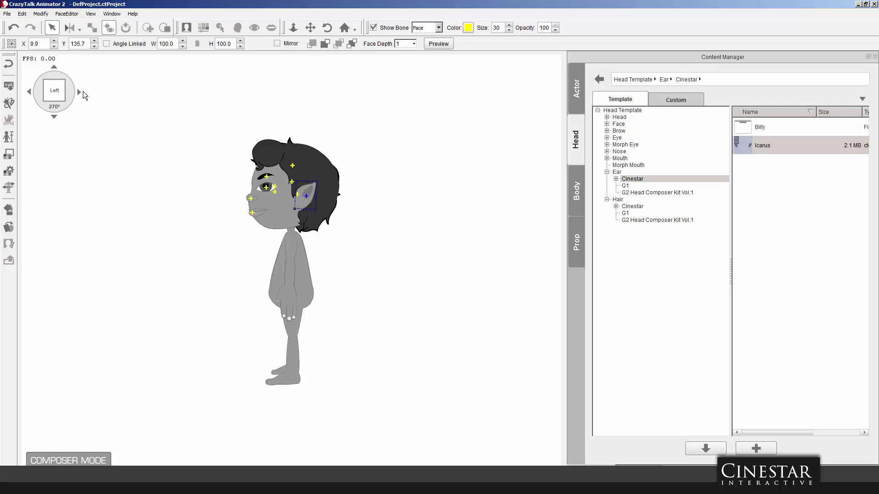
In the 315° view, move the near ear to about X 26.4, Y 135.4, nudge the hair, and return to the front view.
{"action": "left_click", "coordinate": [80, 92]}
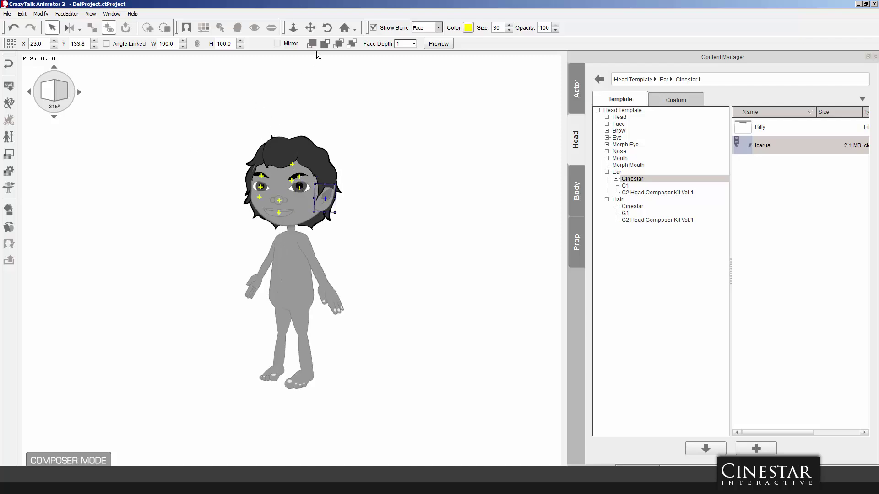
{"action": "left_click_drag", "start_coordinate": [328, 190], "coordinate": [333, 187]}
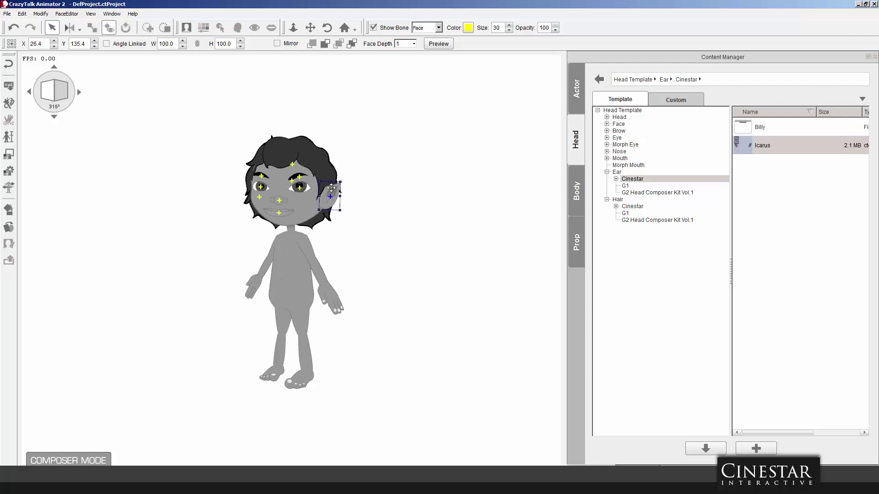
{"action": "left_click", "coordinate": [274, 158]}
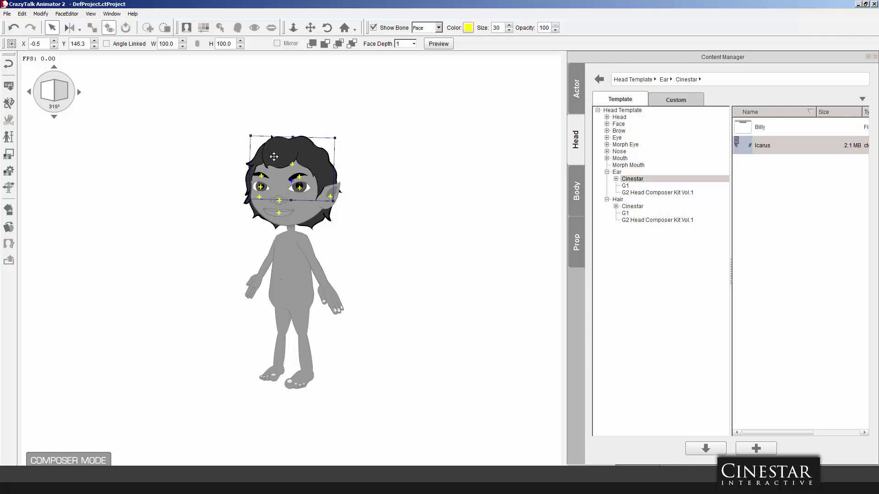
{"action": "left_click_drag", "start_coordinate": [274, 157], "coordinate": [273, 157]}
{"action": "left_click", "coordinate": [332, 189]}
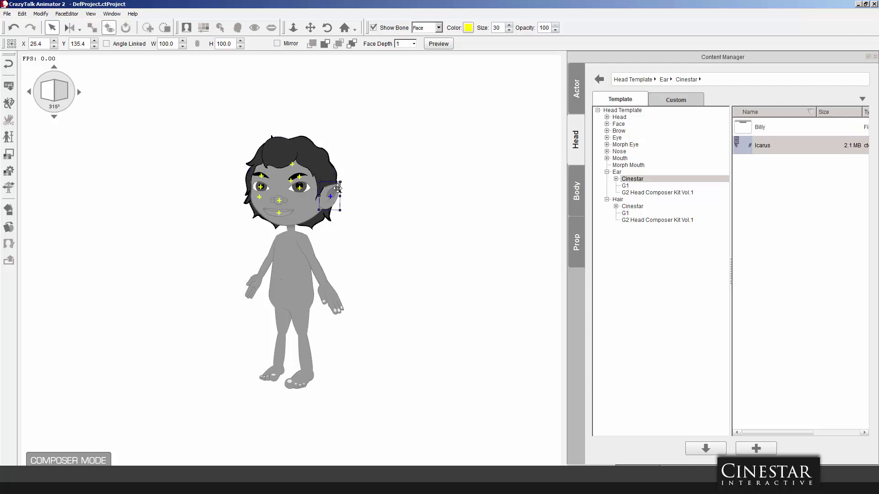
{"action": "left_click_drag", "start_coordinate": [337, 189], "coordinate": [336, 188]}
{"action": "left_click", "coordinate": [79, 91]}
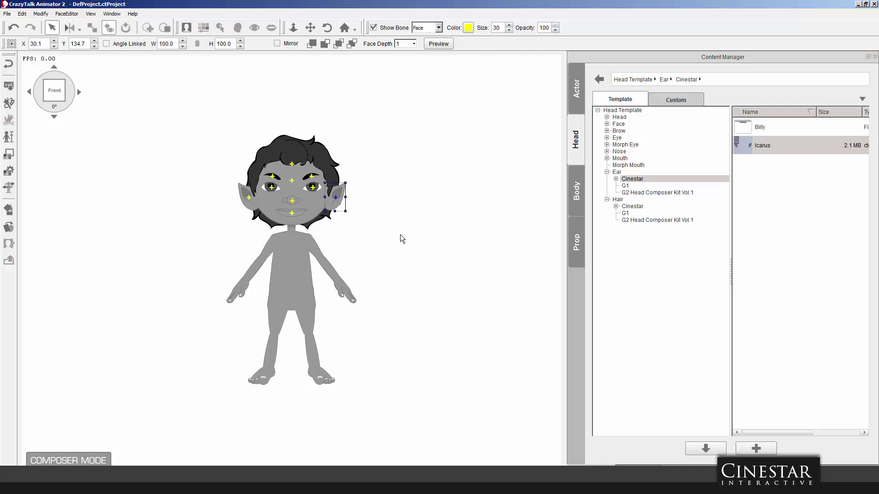
Apply the Icarus upper-body template from the Cinestar folder to the character's torso.
{"action": "left_click", "coordinate": [290, 244]}
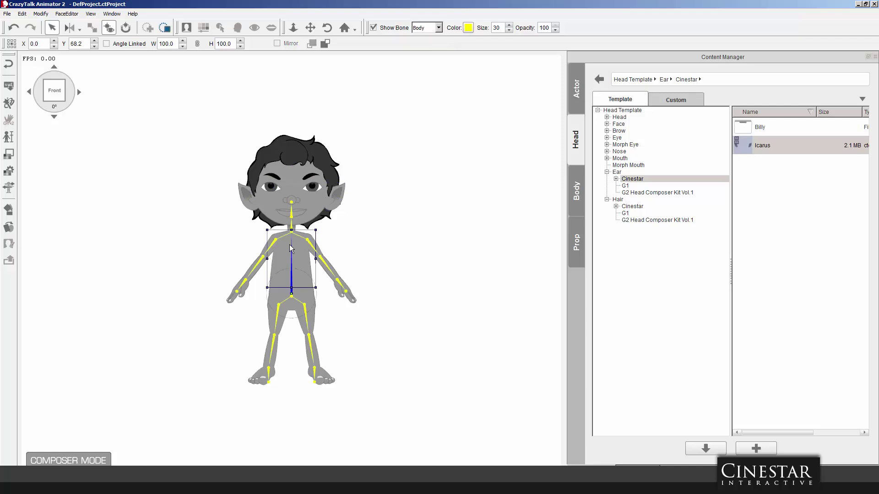
{"action": "left_click", "coordinate": [577, 195]}
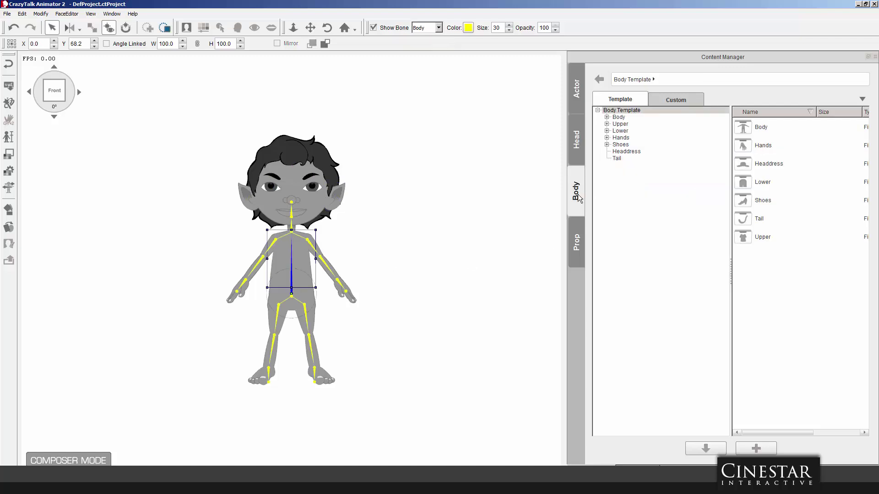
{"action": "left_click", "coordinate": [618, 125]}
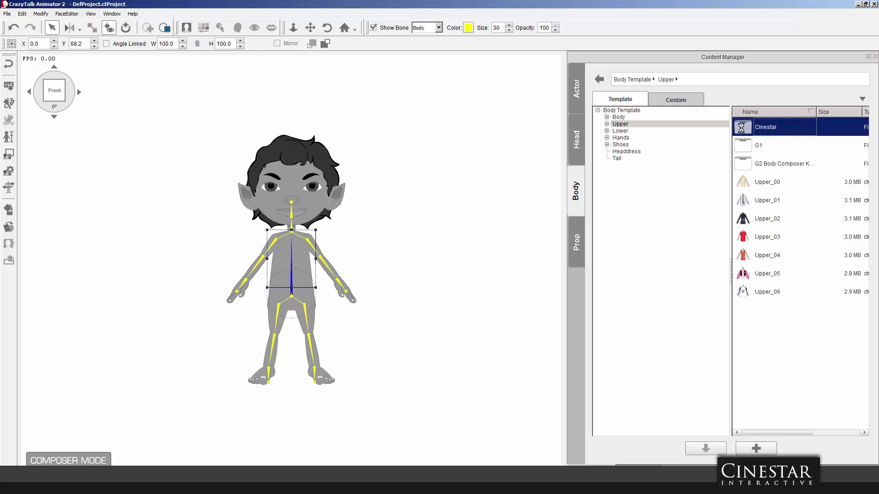
{"action": "double_click", "coordinate": [741, 131]}
{"action": "double_click", "coordinate": [744, 145]}
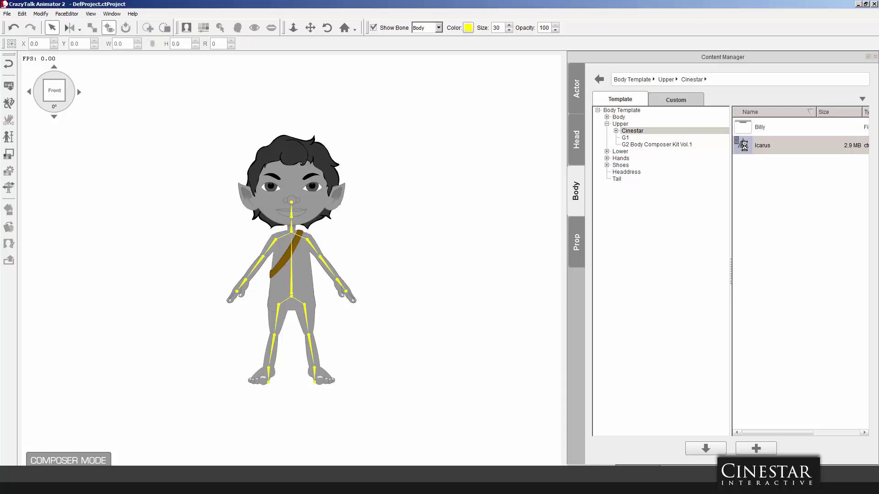
Apply the Icarus lower-body template from the Cinestar folder to the character.
{"action": "left_click", "coordinate": [620, 151]}
{"action": "left_click", "coordinate": [745, 126]}
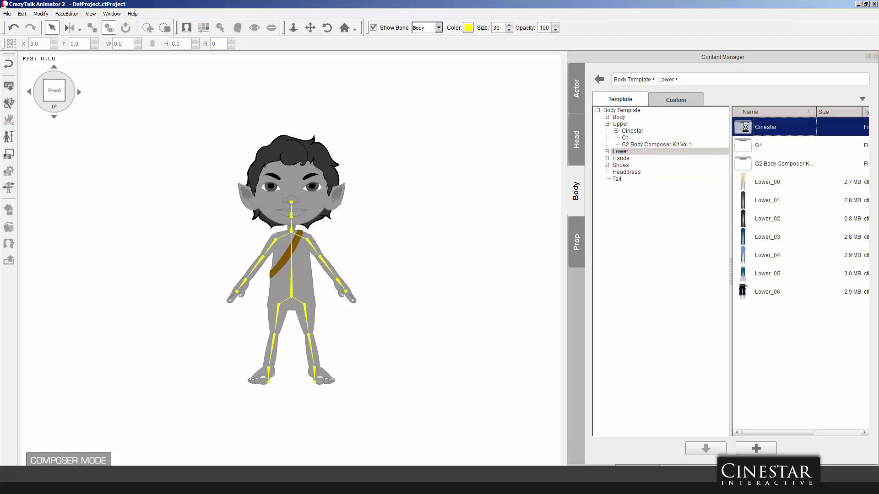
{"action": "double_click", "coordinate": [742, 145]}
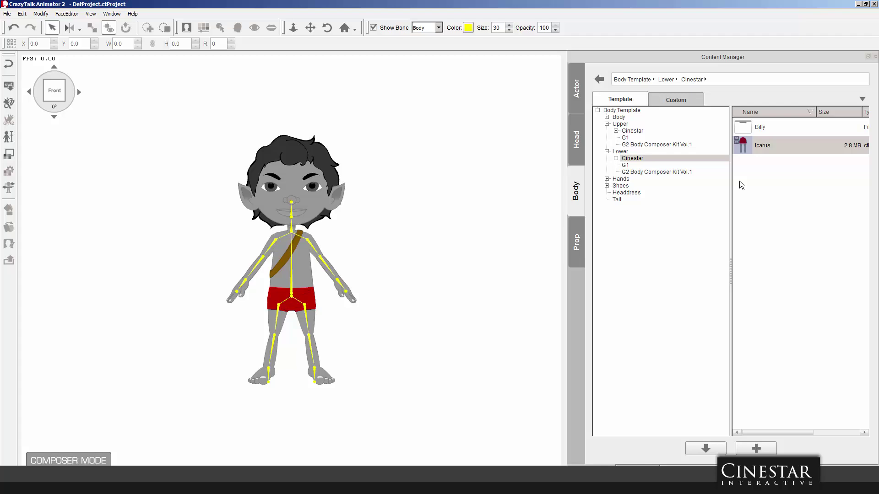
{"action": "key", "text": "F2"}
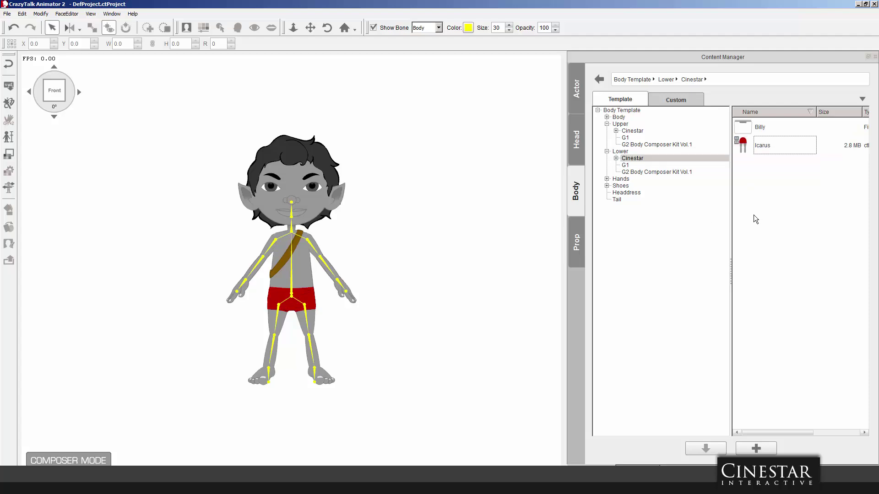
Apply the Icarus hands template with the bow from the Cinestar folder to the character.
{"action": "left_click", "coordinate": [581, 238]}
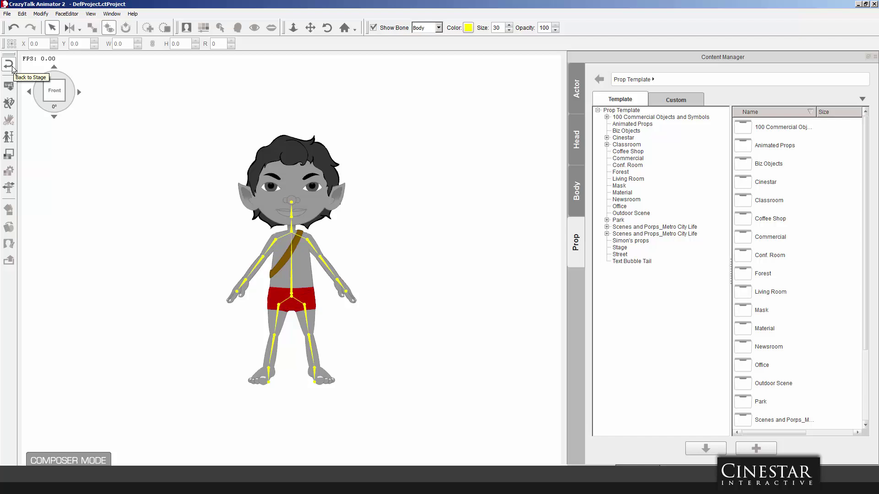
{"action": "left_click", "coordinate": [577, 191]}
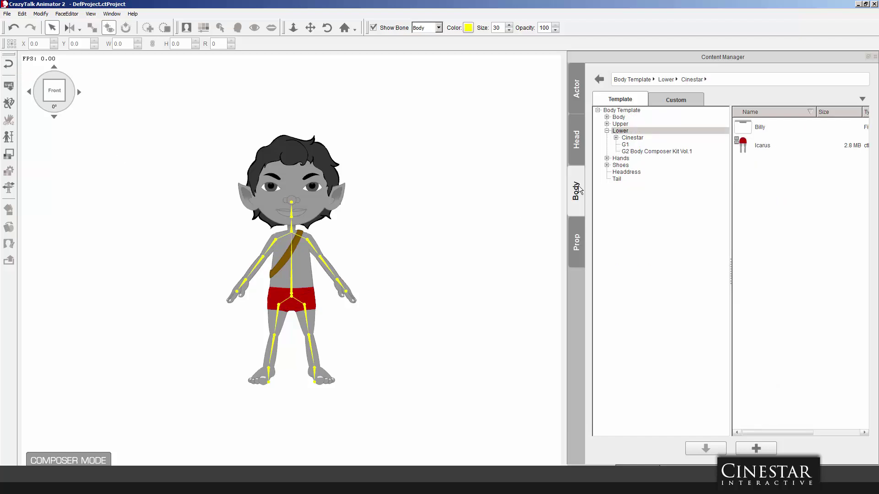
{"action": "left_click", "coordinate": [607, 158]}
{"action": "left_click", "coordinate": [623, 165]}
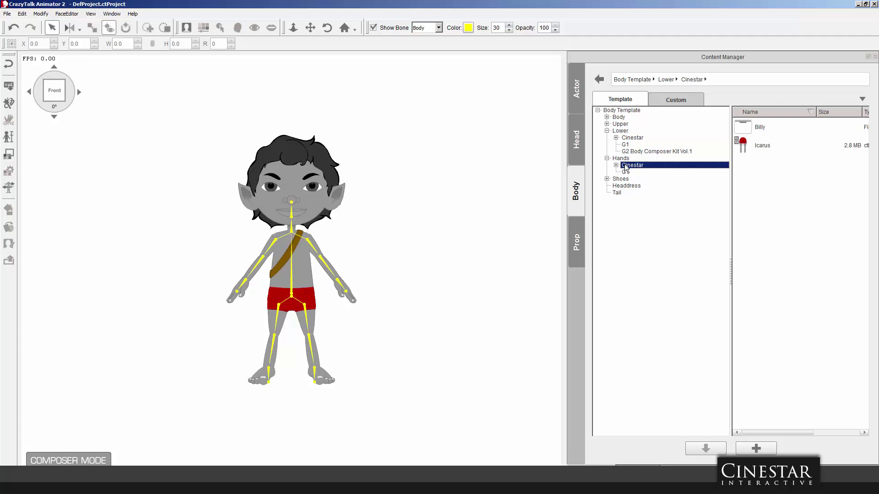
{"action": "left_click", "coordinate": [743, 149]}
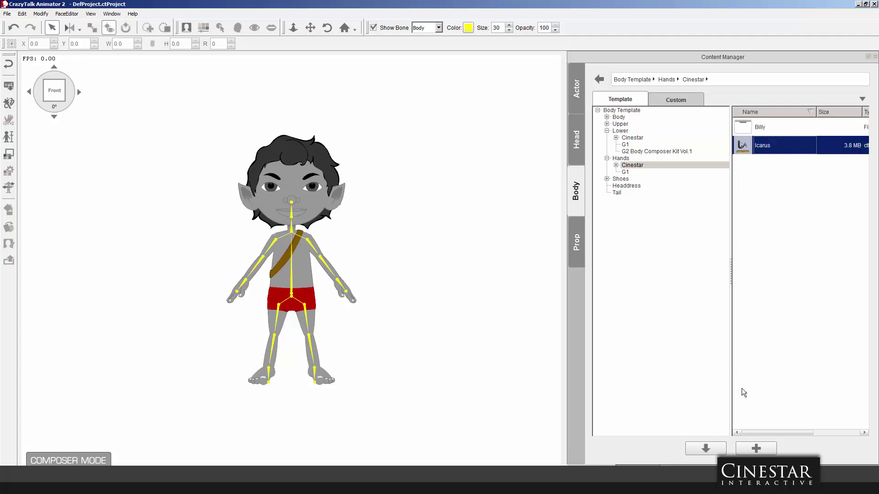
{"action": "left_click", "coordinate": [717, 449]}
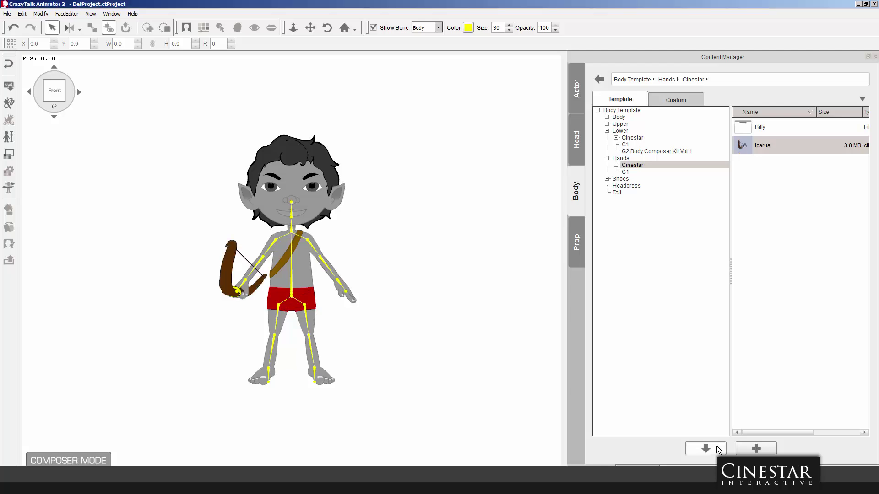
Inspect the character from its right, back and left angles, and preview all body calibration motions.
{"action": "left_click", "coordinate": [81, 91]}
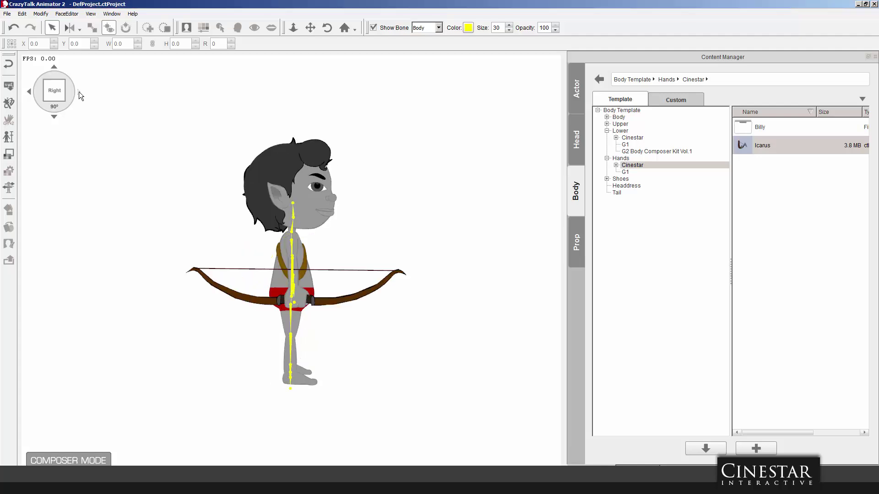
{"action": "left_click", "coordinate": [79, 91]}
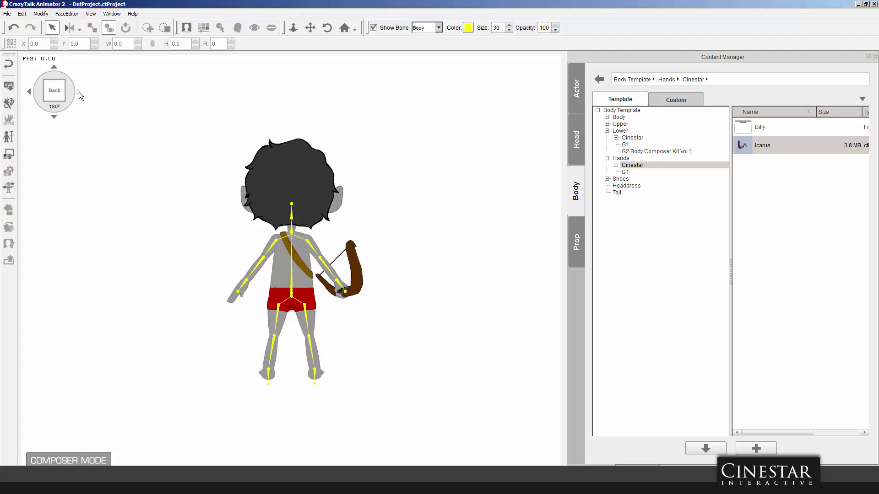
{"action": "left_click", "coordinate": [78, 92]}
{"action": "left_click", "coordinate": [78, 91]}
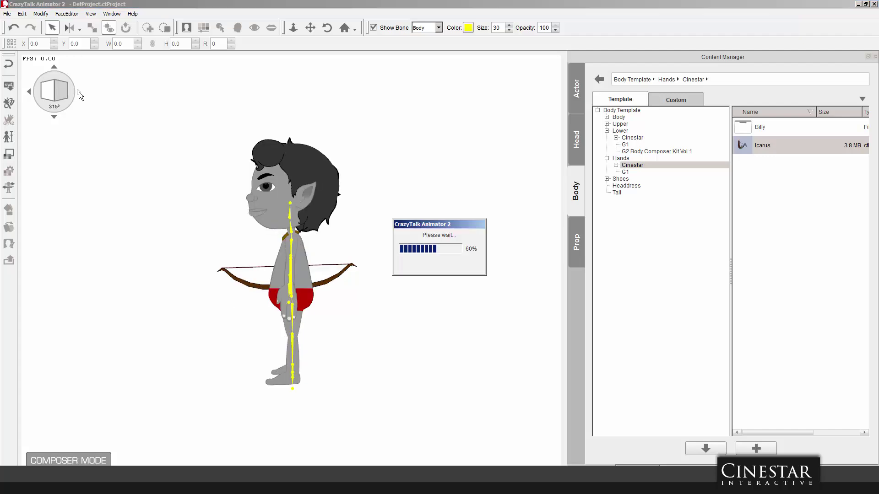
{"action": "left_click", "coordinate": [7, 184]}
{"action": "left_click", "coordinate": [590, 136]}
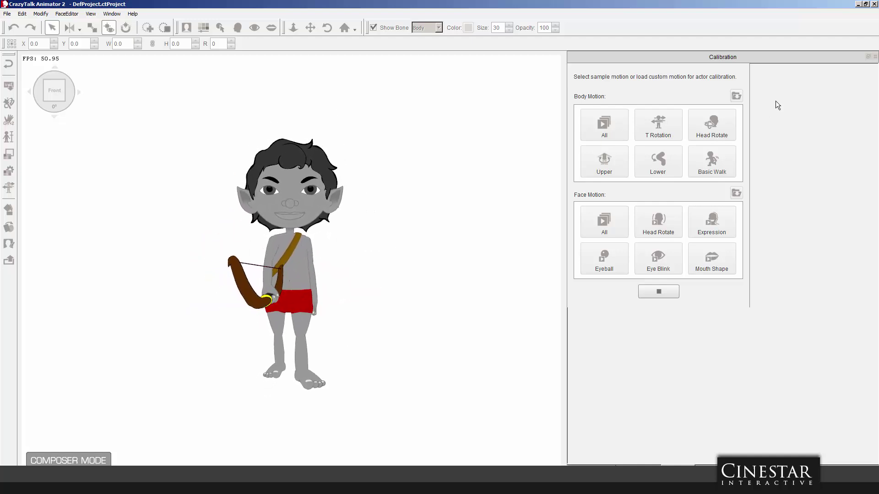
{"action": "left_click", "coordinate": [875, 58]}
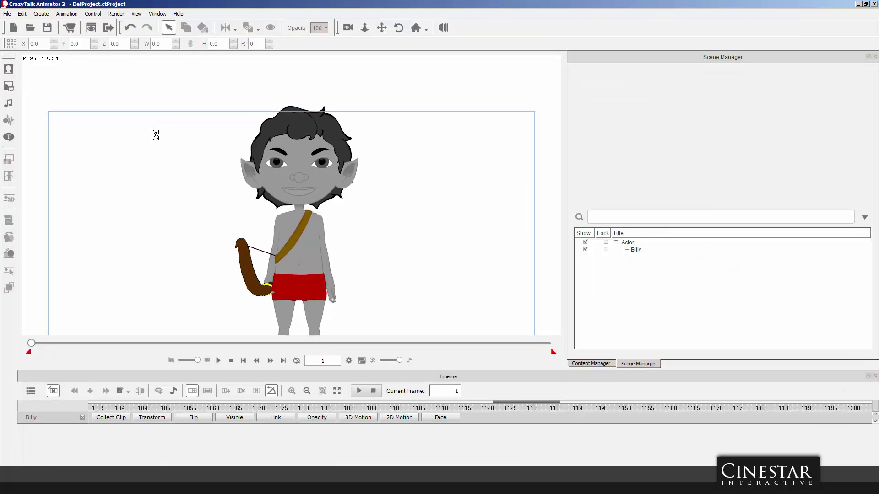
Open the Brows color presets under Cinestar's Billy scene props, and scale the stage character down to about 91.7%.
{"action": "left_click", "coordinate": [301, 194]}
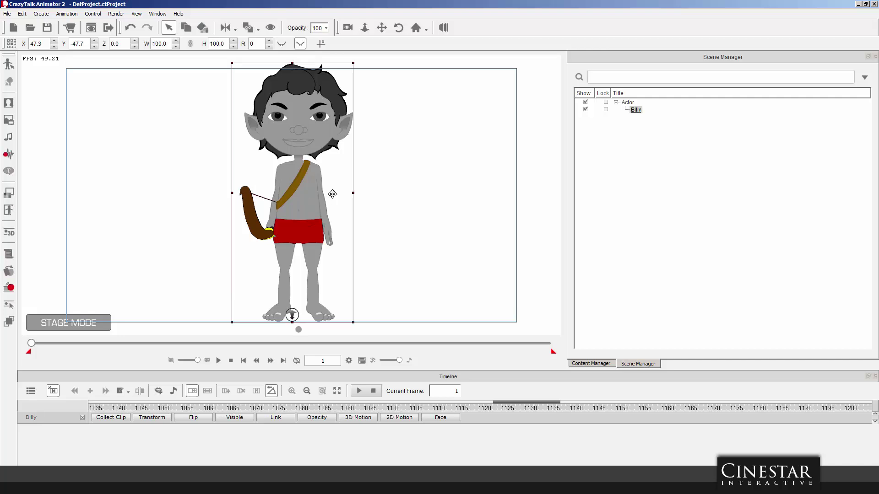
{"action": "left_click", "coordinate": [592, 364]}
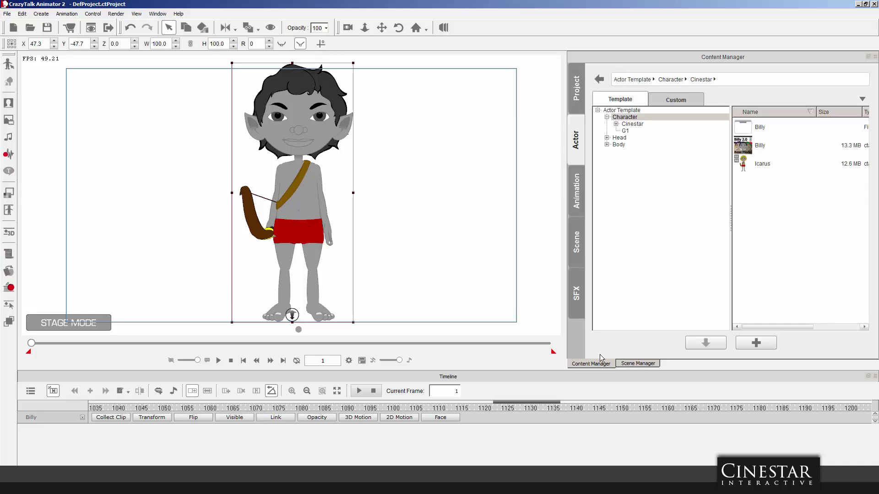
{"action": "left_click", "coordinate": [578, 203]}
{"action": "left_click", "coordinate": [615, 126]}
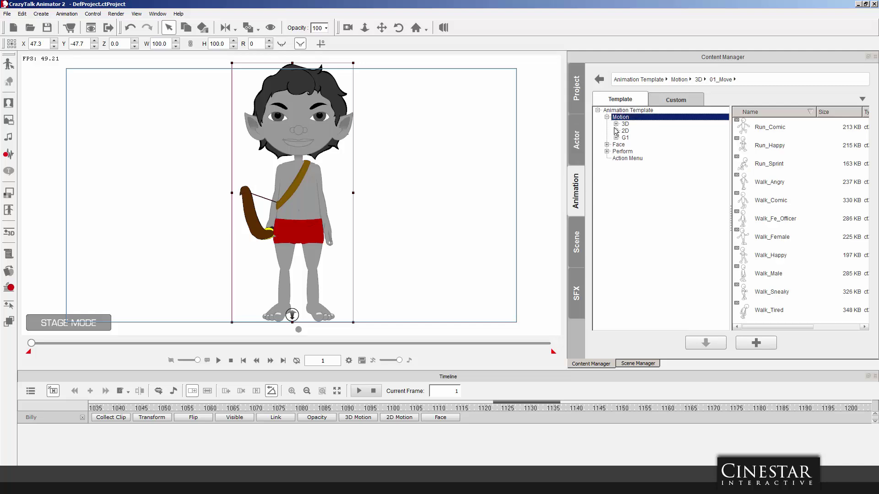
{"action": "left_click", "coordinate": [576, 236]}
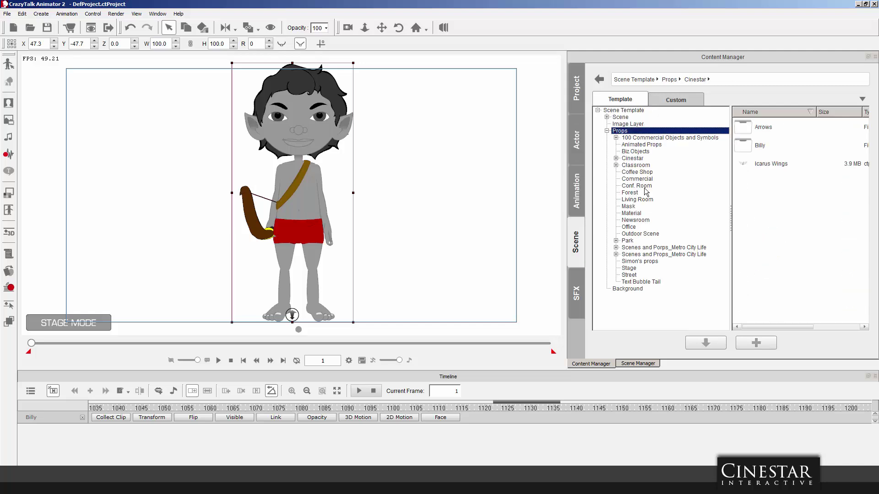
{"action": "left_click", "coordinate": [632, 158]}
{"action": "left_click", "coordinate": [616, 158]}
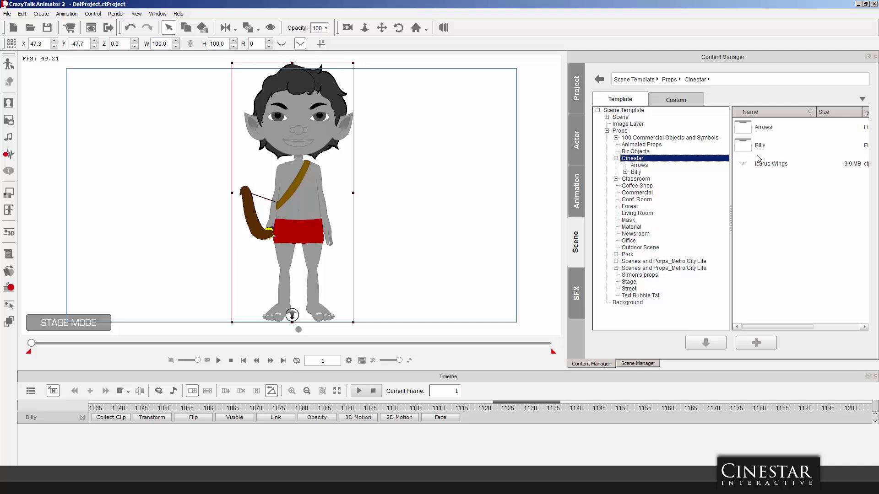
{"action": "double_click", "coordinate": [743, 146]}
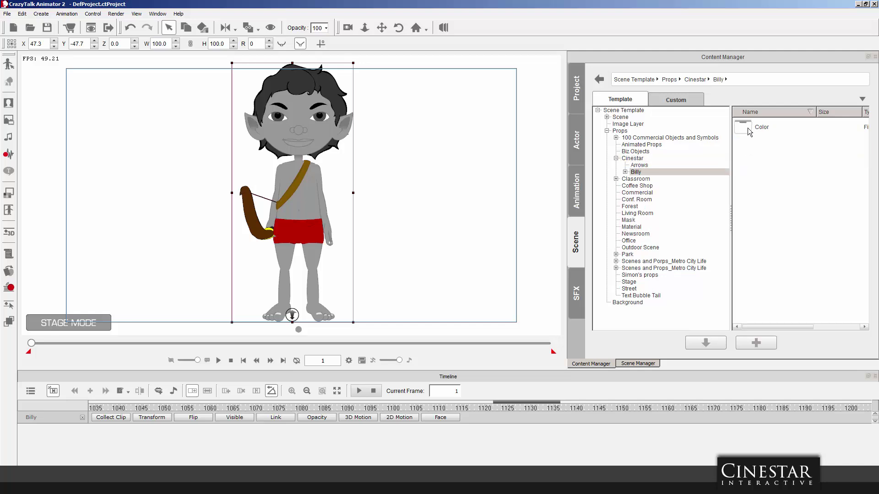
{"action": "double_click", "coordinate": [743, 128]}
{"action": "double_click", "coordinate": [746, 130]}
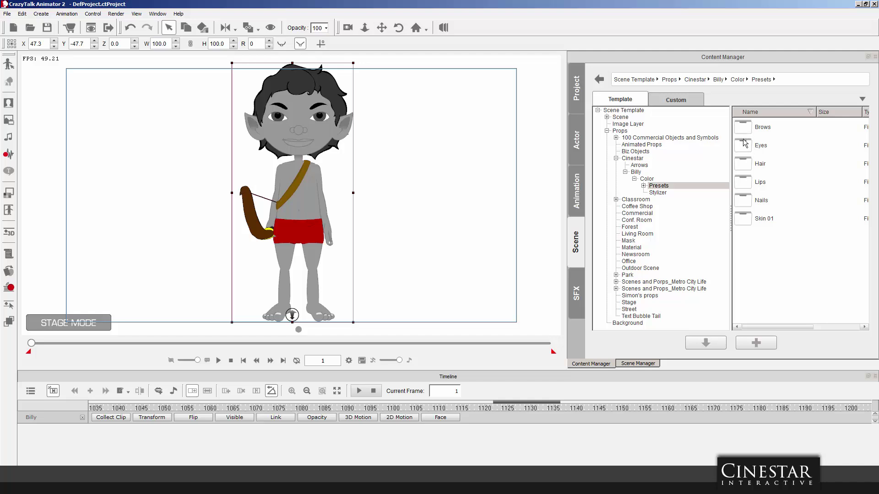
{"action": "left_click", "coordinate": [643, 186]}
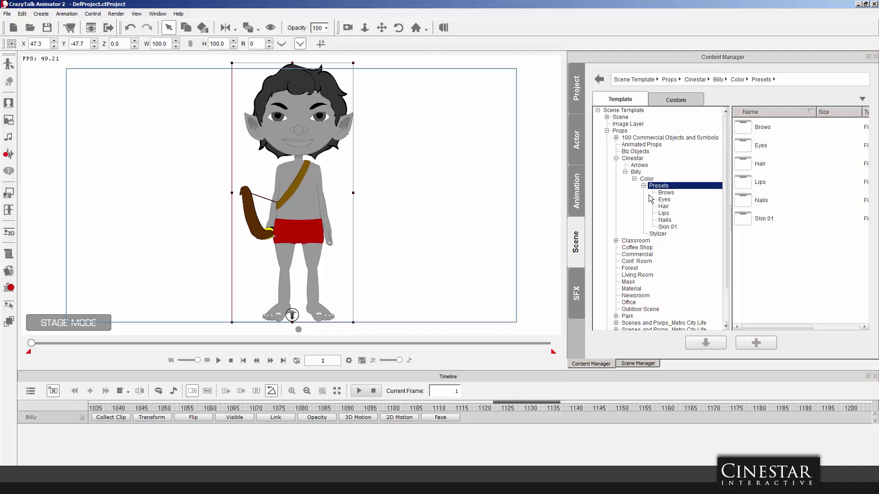
{"action": "left_click", "coordinate": [667, 194]}
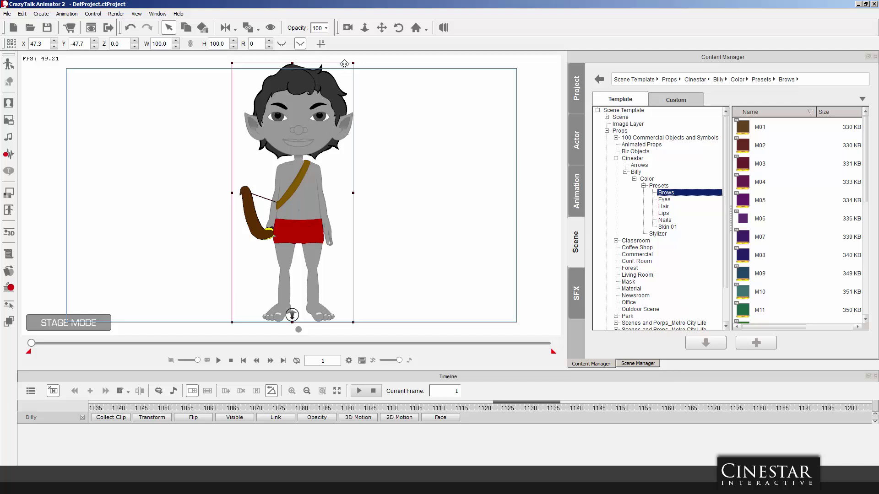
{"action": "left_click_drag", "start_coordinate": [351, 64], "coordinate": [345, 84]}
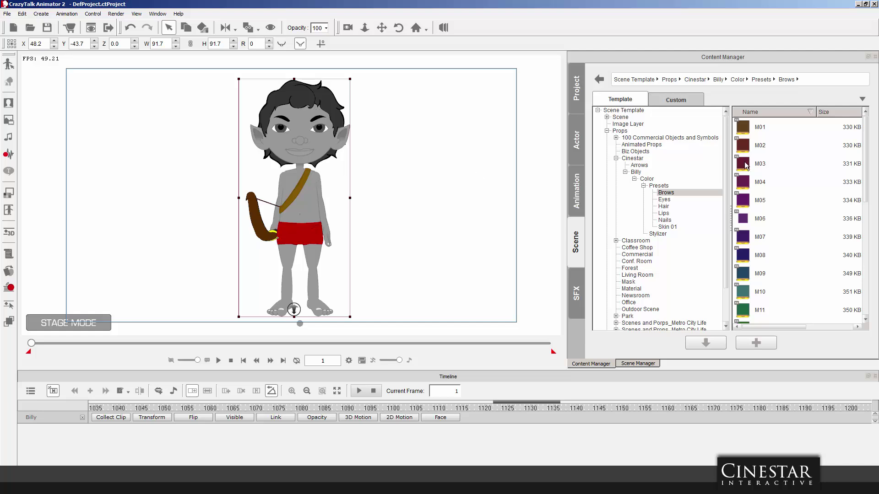
Place the green M12 brow swatch beside the character at about X 134.9, Y 62.0, and apply its color to the eyebrows.
{"action": "double_click", "coordinate": [746, 133]}
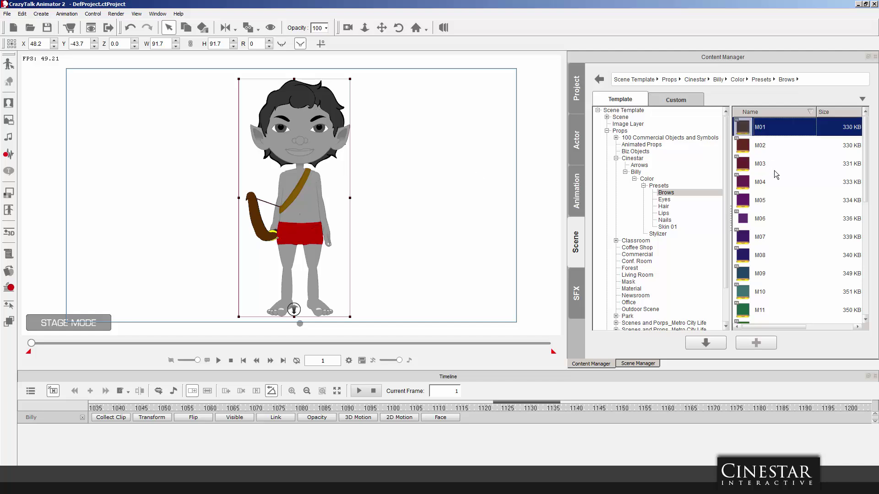
{"action": "left_click_drag", "start_coordinate": [867, 174], "coordinate": [868, 236]}
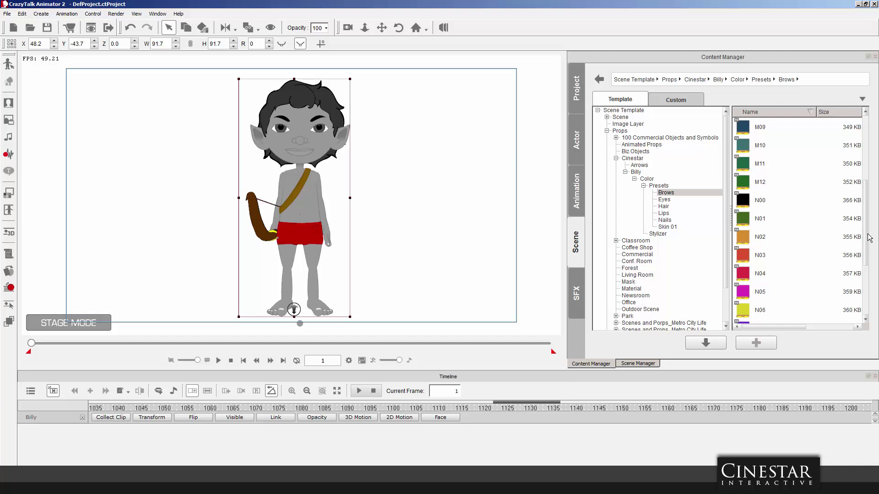
{"action": "left_click", "coordinate": [746, 183]}
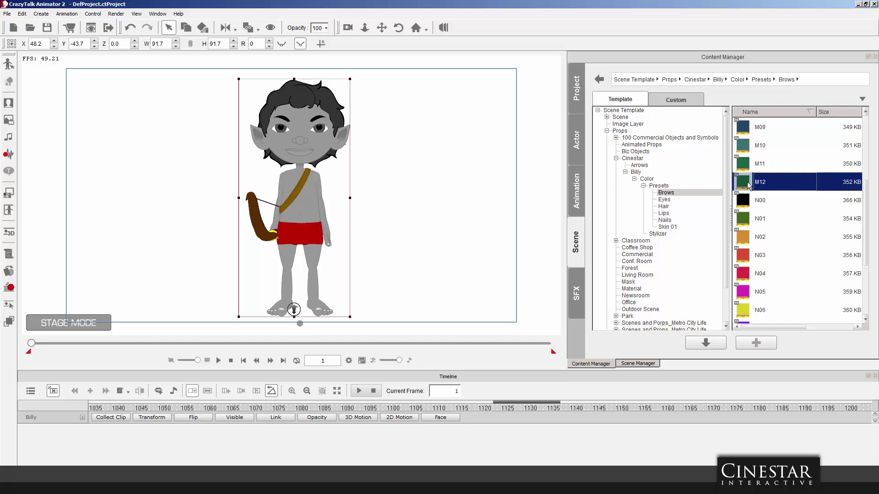
{"action": "left_click_drag", "start_coordinate": [749, 184], "coordinate": [431, 163]}
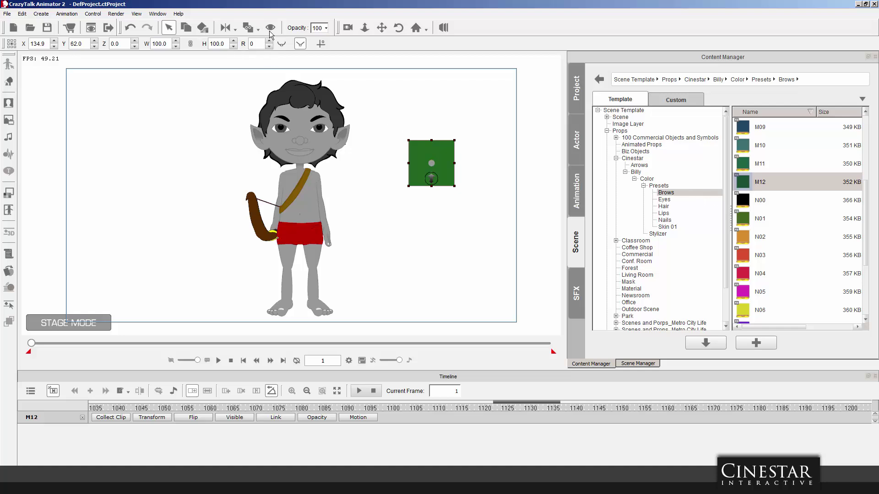
{"action": "left_click", "coordinate": [202, 29]}
{"action": "left_click", "coordinate": [302, 110]}
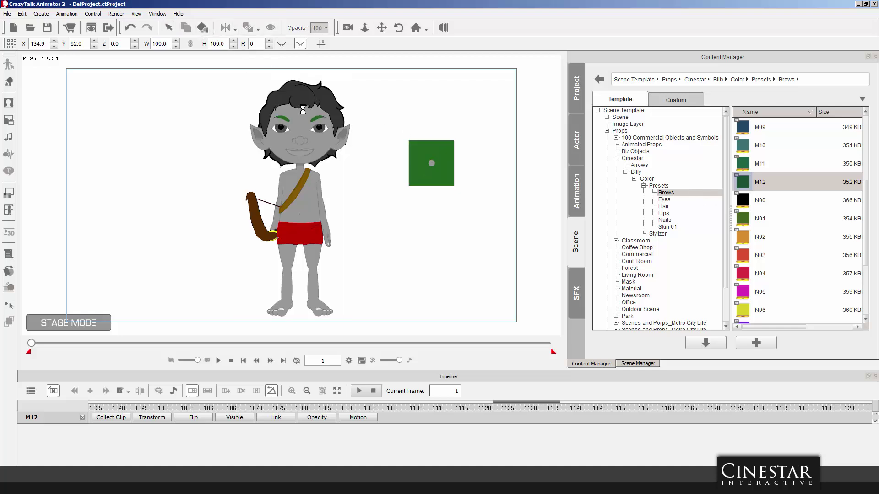
Place the Violet eye preset on the stage at about X 158.8, Y 83.5, and apply its color to the character's eyes.
{"action": "left_click", "coordinate": [664, 200]}
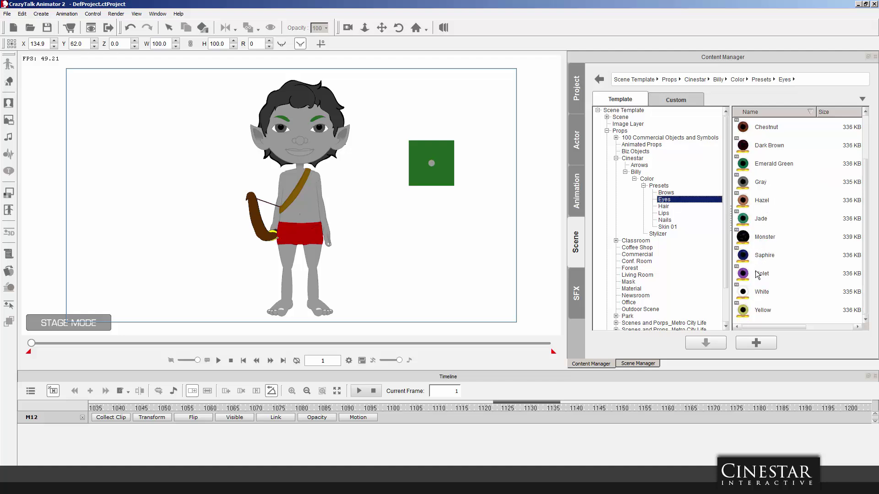
{"action": "left_click_drag", "start_coordinate": [758, 273], "coordinate": [466, 135]}
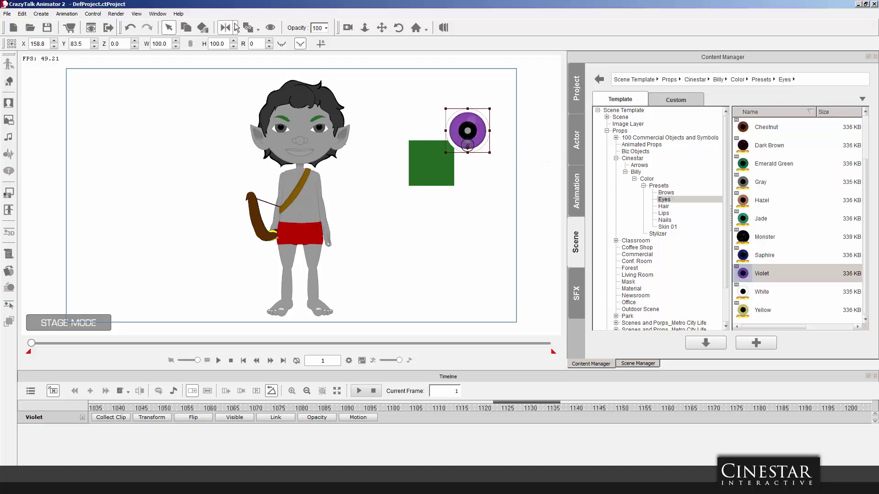
{"action": "left_click", "coordinate": [203, 29]}
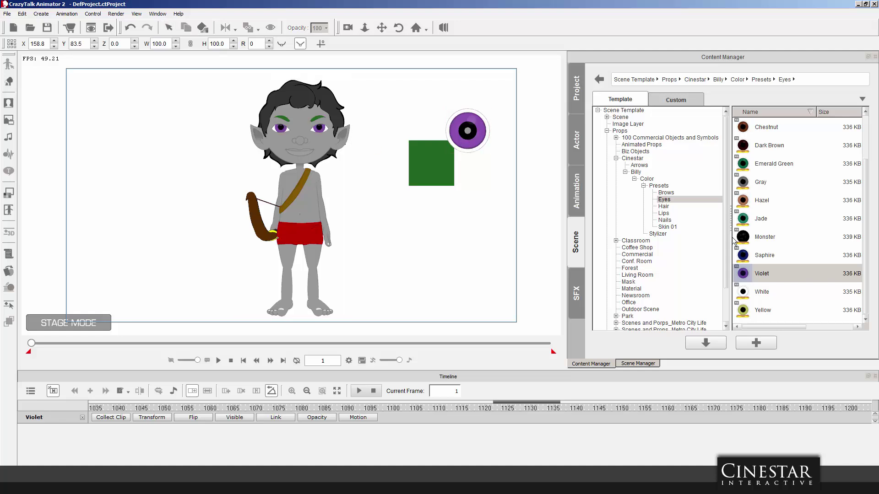
Place the white N12 hair preset on the stage at about X 127.7, Y 100.7, and apply its color to the character's hair.
{"action": "left_click", "coordinate": [663, 206]}
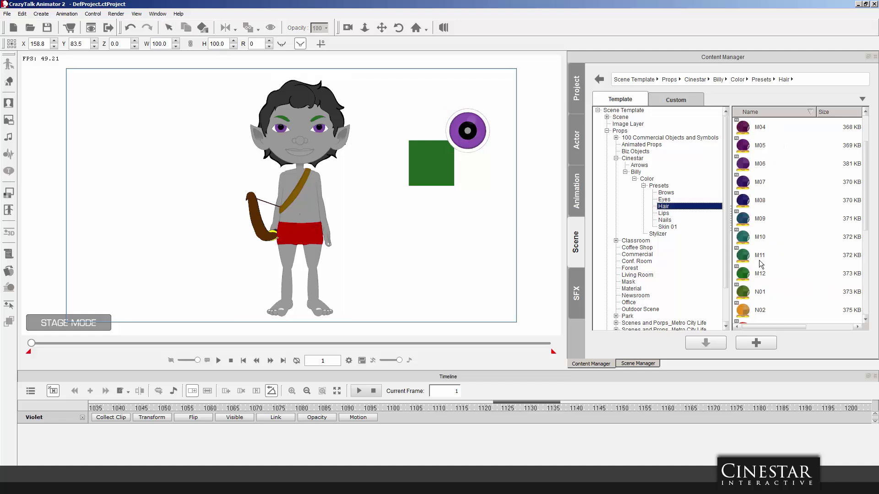
{"action": "scroll", "coordinate": [758, 257], "scroll_direction": "down", "scroll_amount": 3}
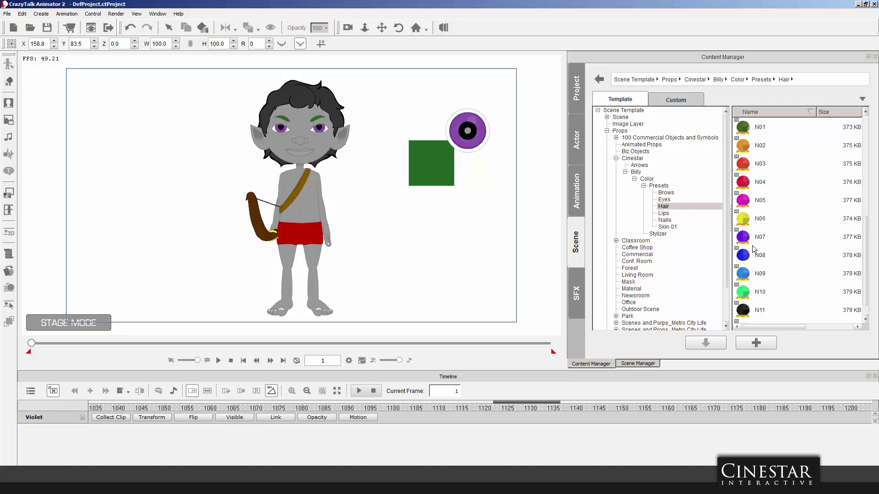
{"action": "scroll", "coordinate": [753, 248], "scroll_direction": "up", "scroll_amount": 1}
{"action": "scroll", "coordinate": [752, 249], "scroll_direction": "down", "scroll_amount": 2}
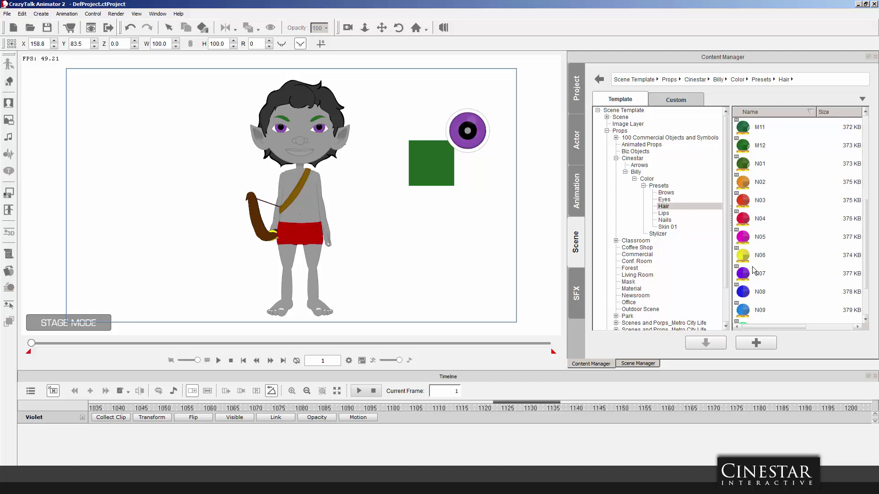
{"action": "left_click", "coordinate": [748, 311]}
{"action": "left_click_drag", "start_coordinate": [748, 311], "coordinate": [420, 103]}
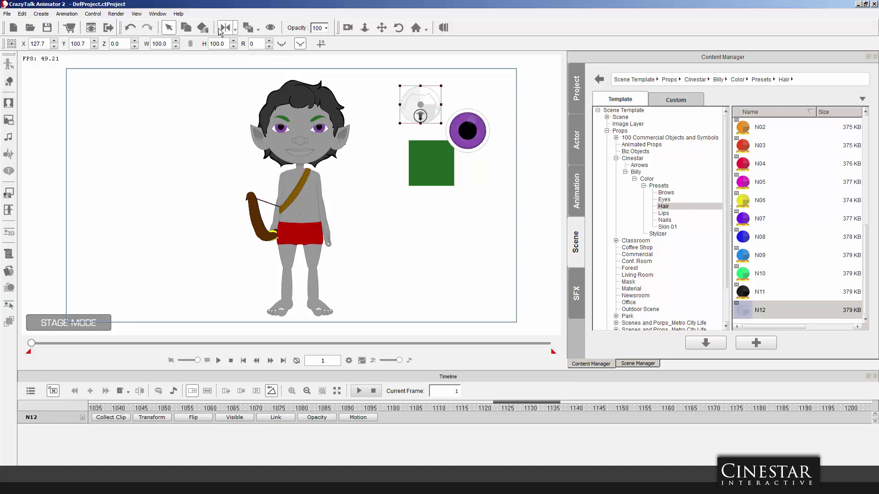
{"action": "left_click", "coordinate": [290, 93]}
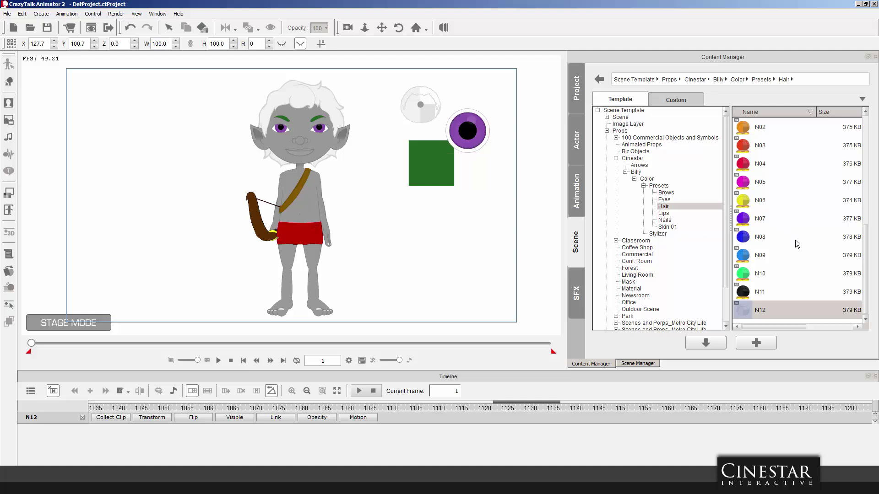
Place the Monster eye preset on the stage at about X 136.7, Y 68.1, and apply its color to the character's eyes.
{"action": "left_click", "coordinate": [666, 200]}
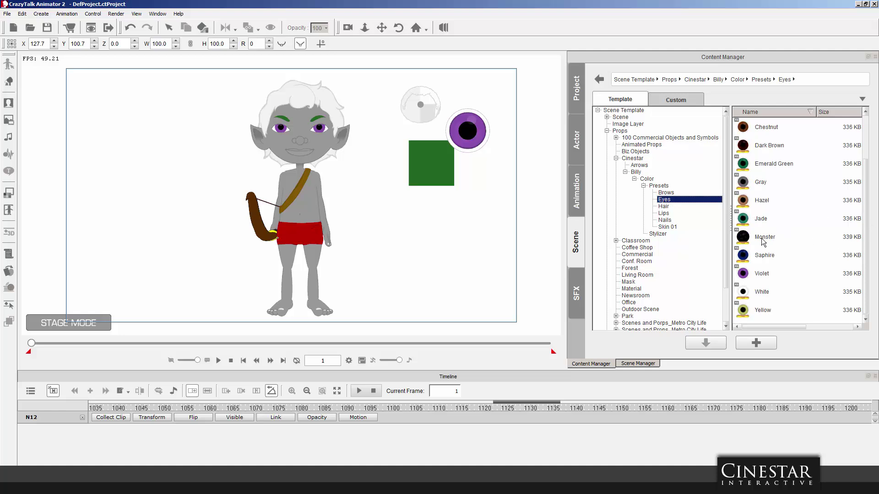
{"action": "left_click_drag", "start_coordinate": [762, 242], "coordinate": [434, 155]}
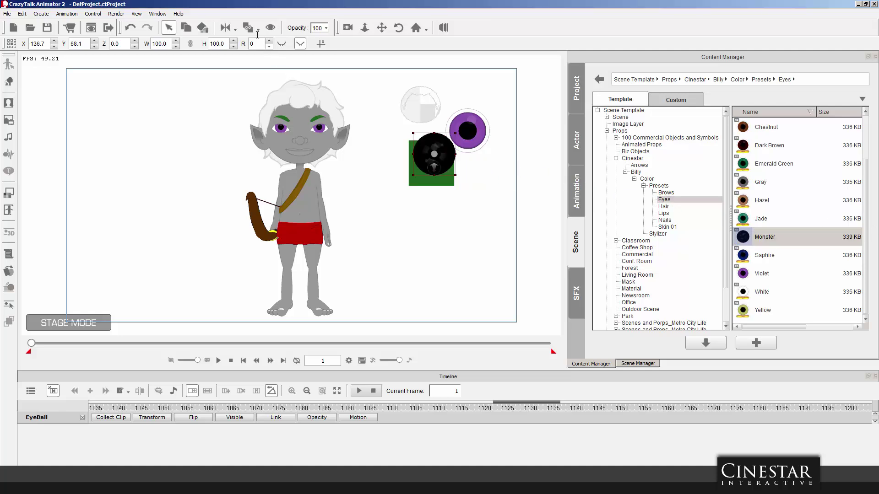
{"action": "left_click", "coordinate": [205, 27]}
{"action": "left_click", "coordinate": [297, 102]}
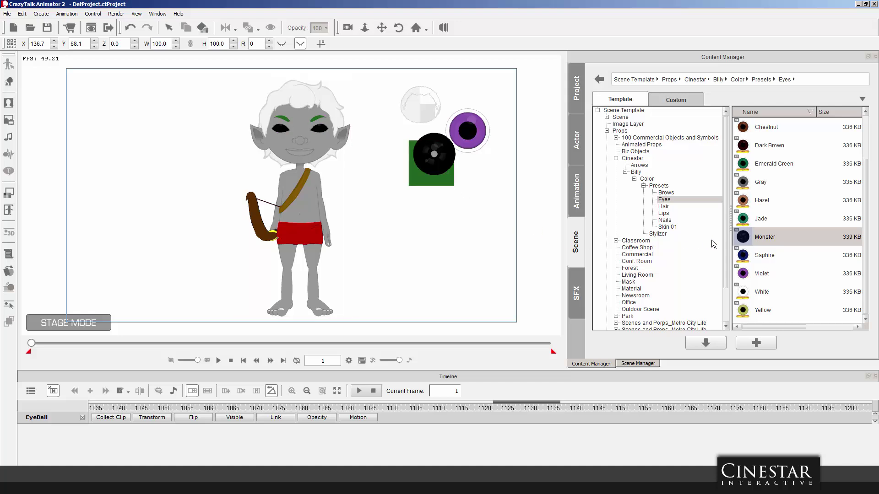
Place the A02 lips preset on the stage at about X 120.1, Y 32.5, and apply its color to the character's lips.
{"action": "left_click", "coordinate": [663, 214]}
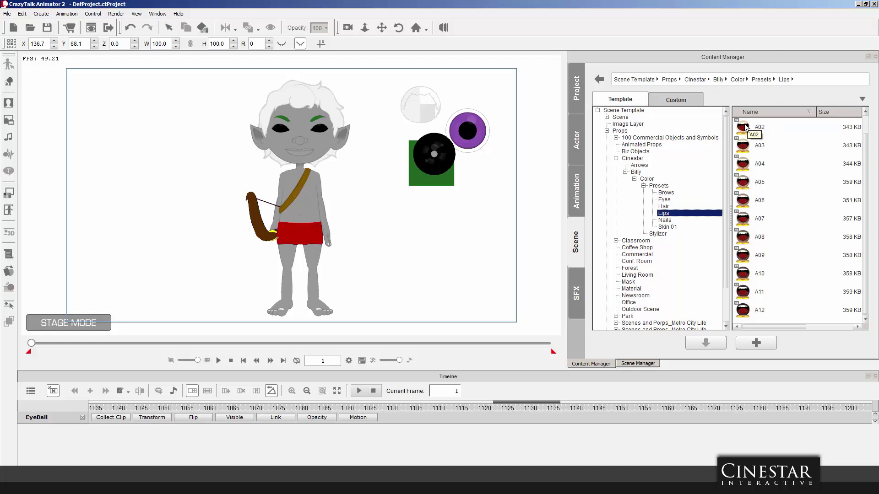
{"action": "left_click_drag", "start_coordinate": [743, 128], "coordinate": [409, 207]}
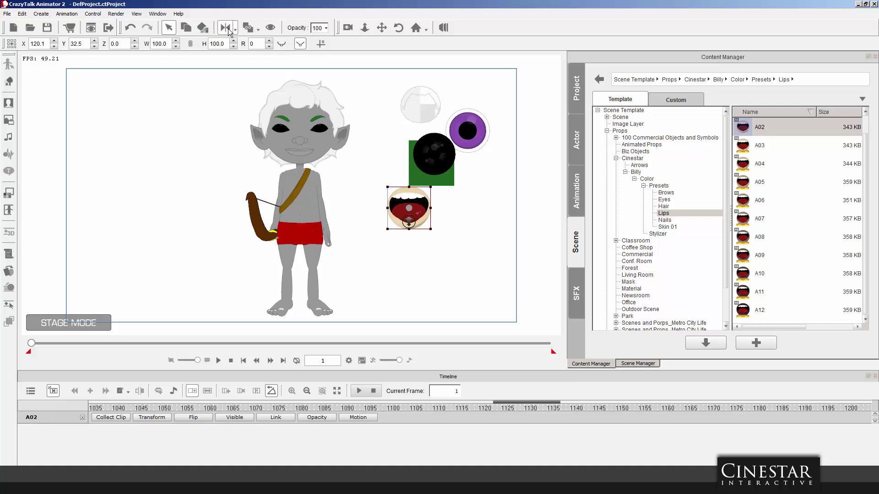
{"action": "left_click", "coordinate": [204, 27]}
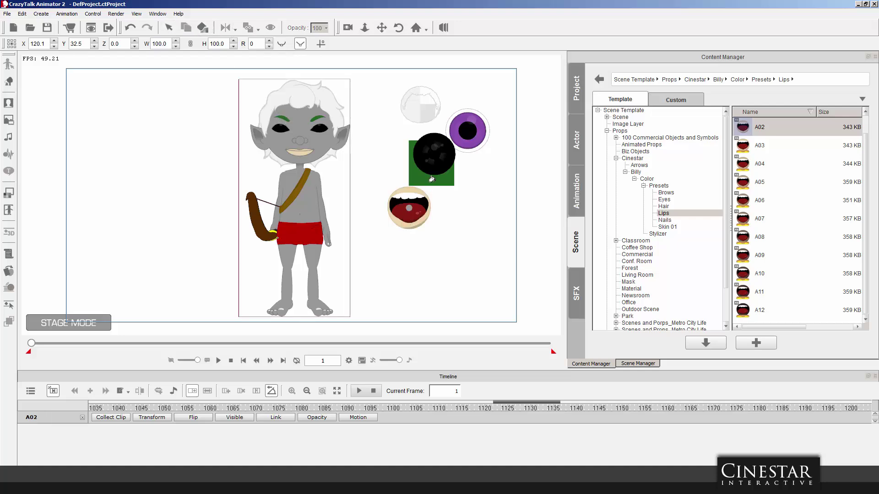
Place the A02 nails preset on the stage at about X 154.2, Y 68.4, and apply its color to the character's nails.
{"action": "left_click", "coordinate": [667, 220]}
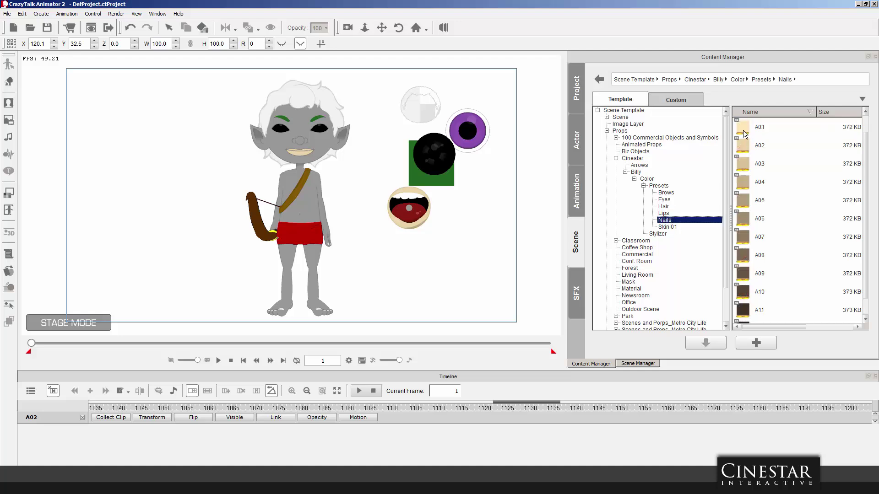
{"action": "left_click_drag", "start_coordinate": [748, 143], "coordinate": [460, 162]}
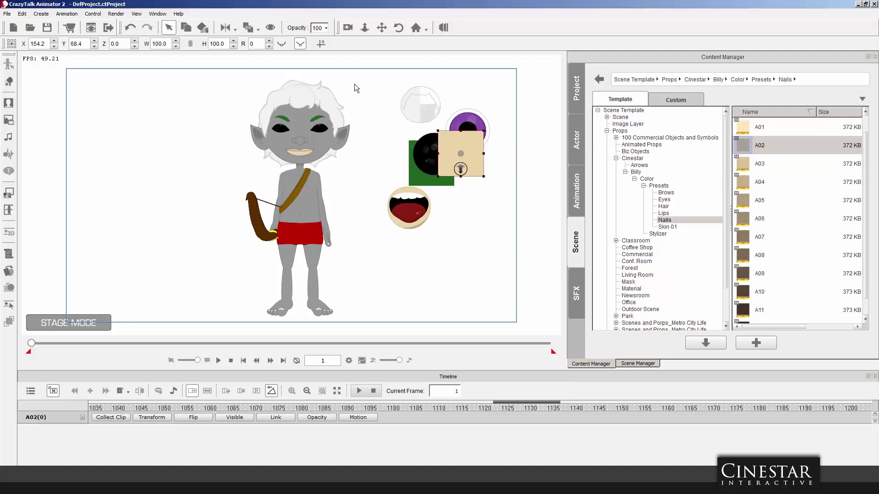
{"action": "left_click", "coordinate": [238, 73]}
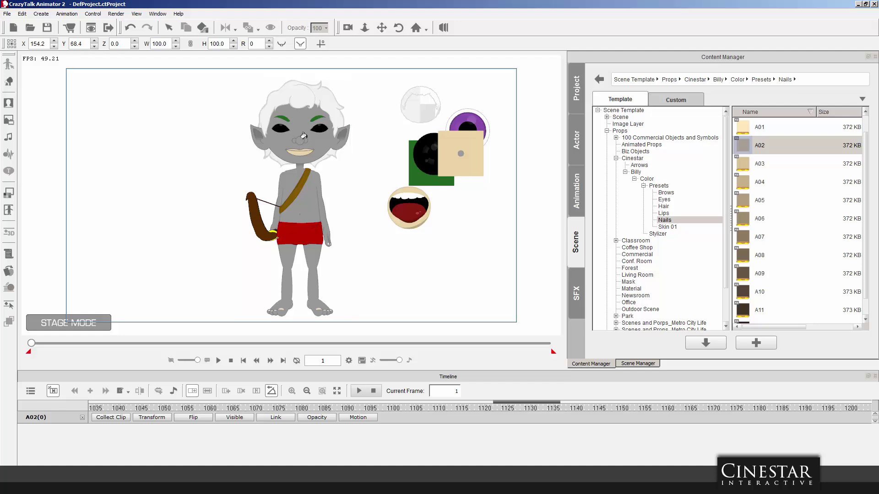
Place the A05 preset from Skin 01 on the stage at about X 146.1, Y 37.6, and apply its color to the skin.
{"action": "left_click", "coordinate": [662, 228]}
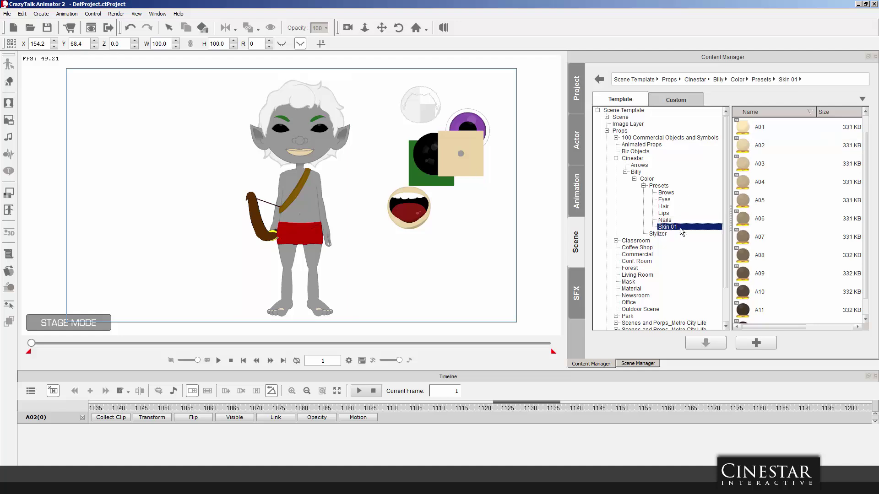
{"action": "left_click", "coordinate": [866, 196]}
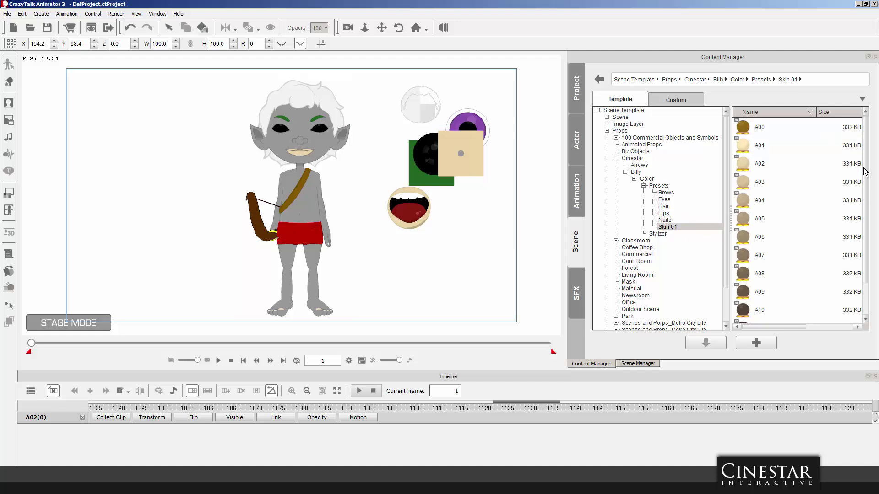
{"action": "left_click_drag", "start_coordinate": [743, 201], "coordinate": [452, 202]}
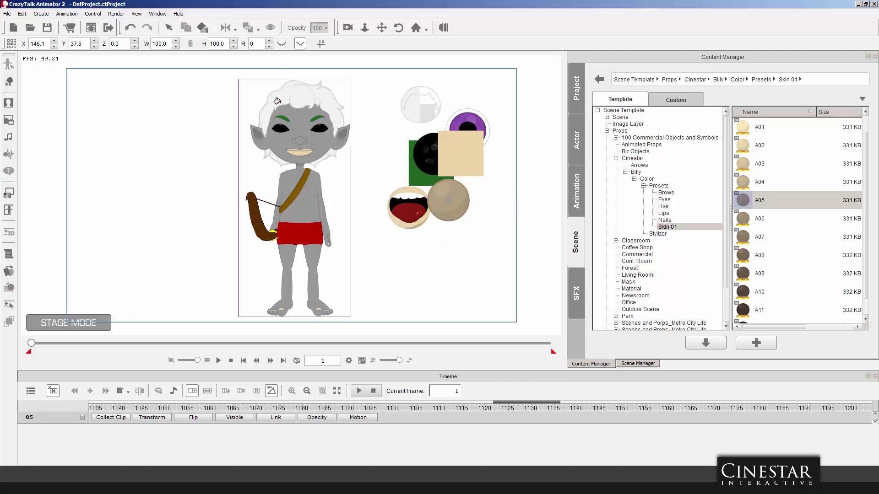
{"action": "left_click", "coordinate": [288, 115]}
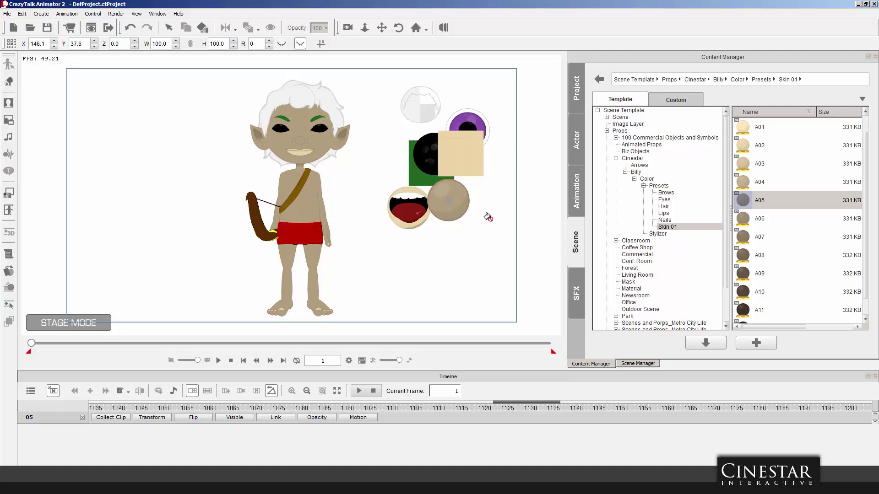
Select all the color preset props beside the character and delete them from the stage.
{"action": "left_click", "coordinate": [169, 27]}
{"action": "left_click_drag", "start_coordinate": [511, 83], "coordinate": [383, 261]}
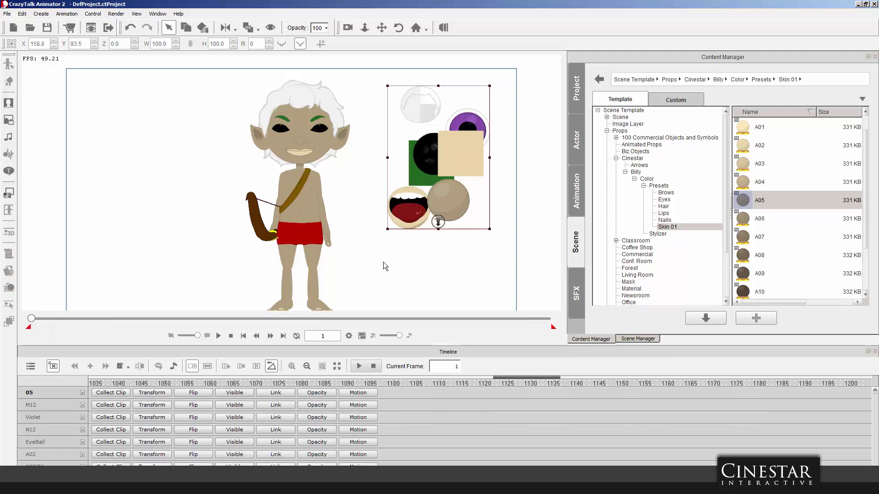
{"action": "key", "text": "Delete"}
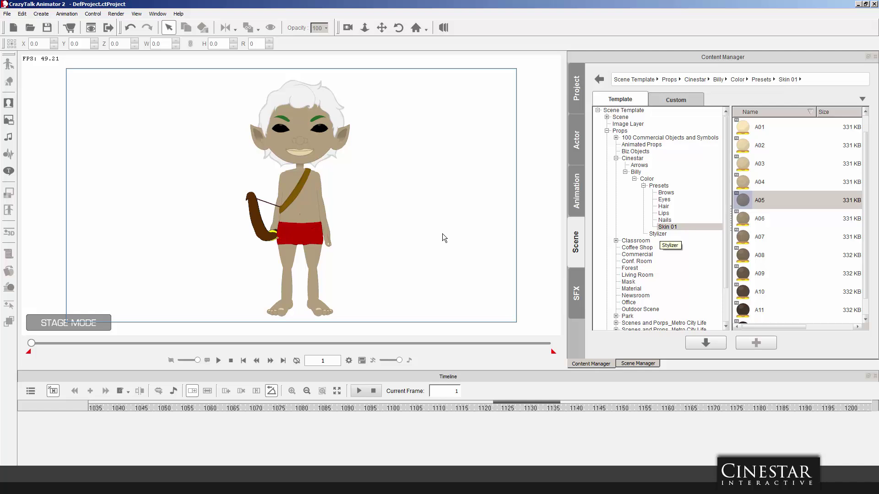
Collapse the Billy color Presets folder, and open the selected character's Render Style settings with the detailed color adjustments.
{"action": "left_click", "coordinate": [312, 215]}
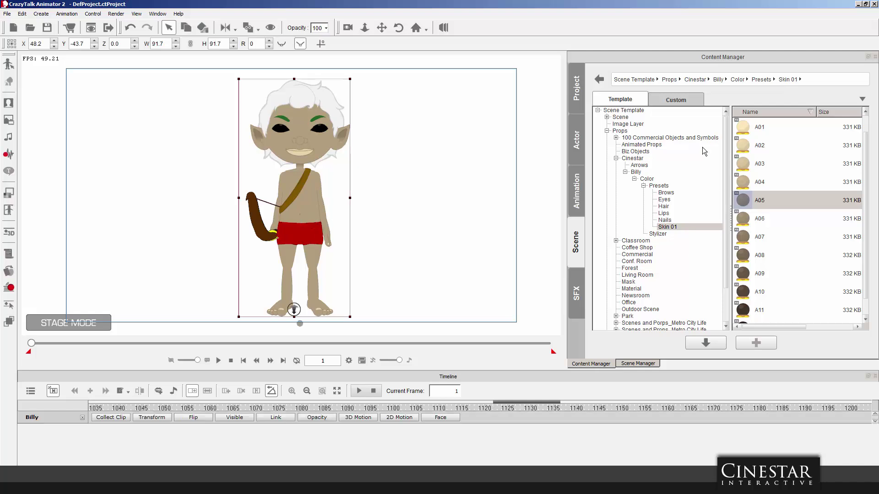
{"action": "left_click", "coordinate": [644, 185]}
{"action": "left_click", "coordinate": [655, 187]}
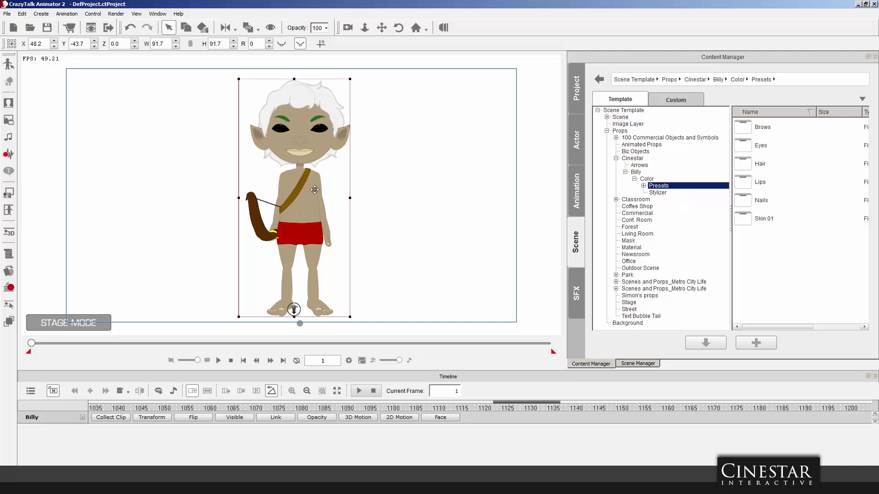
{"action": "left_click", "coordinate": [306, 114]}
{"action": "left_click", "coordinate": [8, 192]}
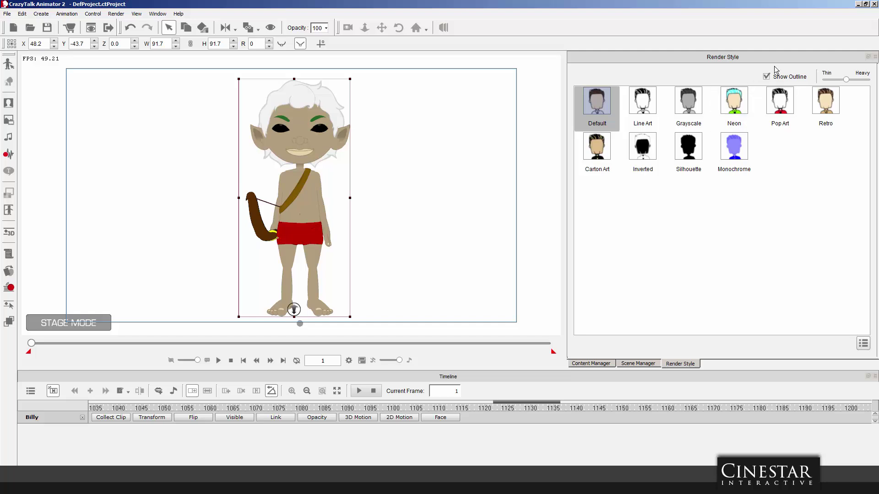
{"action": "left_click", "coordinate": [863, 343]}
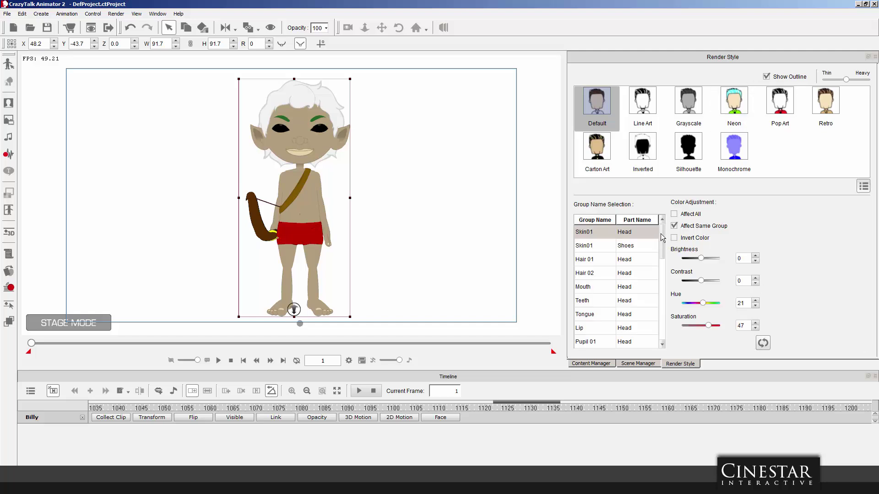
Try a hue of 33 on the Skin01 Upper Torso group with Affect Same Group on, and undo the change.
{"action": "left_click_drag", "start_coordinate": [661, 237], "coordinate": [662, 283]}
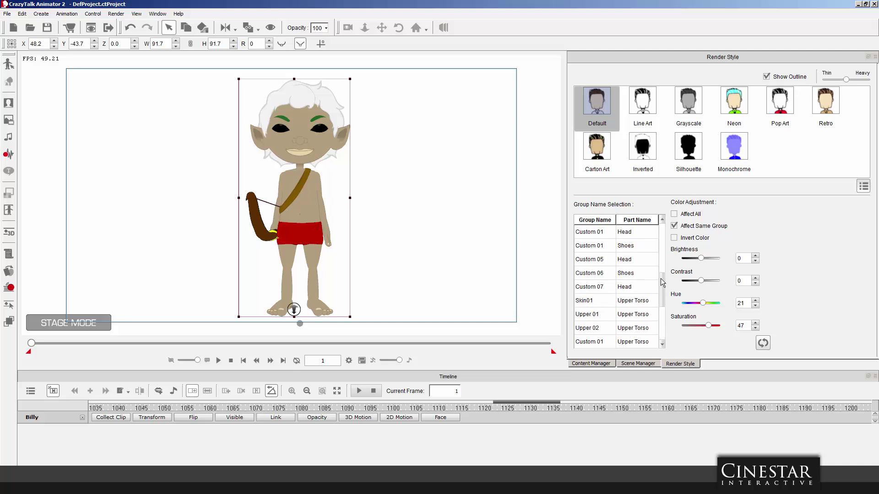
{"action": "left_click", "coordinate": [606, 301]}
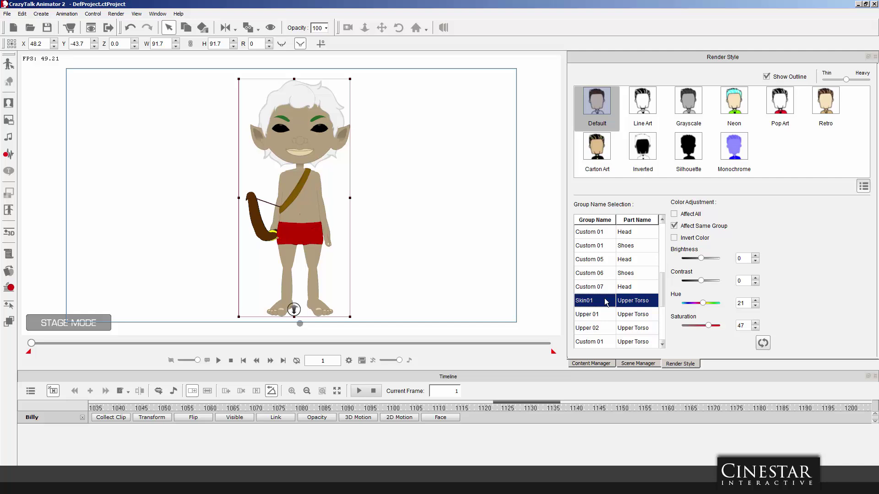
{"action": "mouse_move", "coordinate": [703, 303]}
{"action": "left_mouse_down"}
{"action": "mouse_move", "coordinate": [682, 306]}
{"action": "mouse_move", "coordinate": [702, 303]}
{"action": "left_mouse_up"}
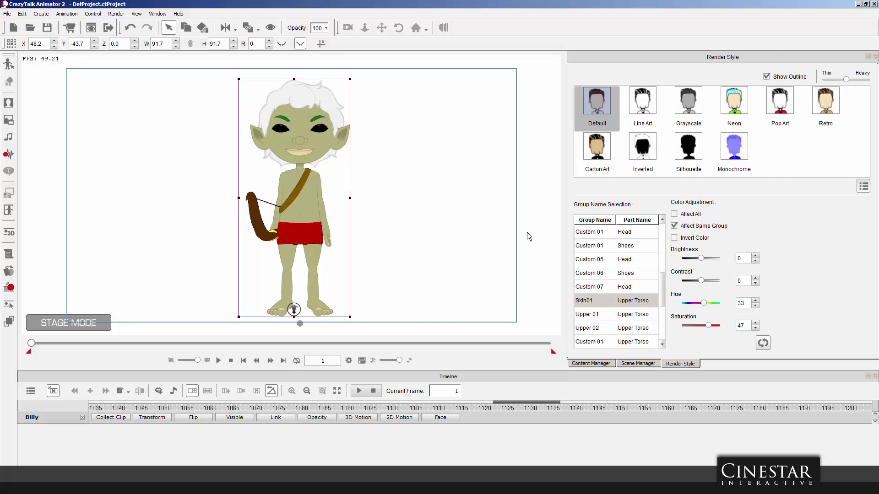
{"action": "key", "text": "ctrl+z"}
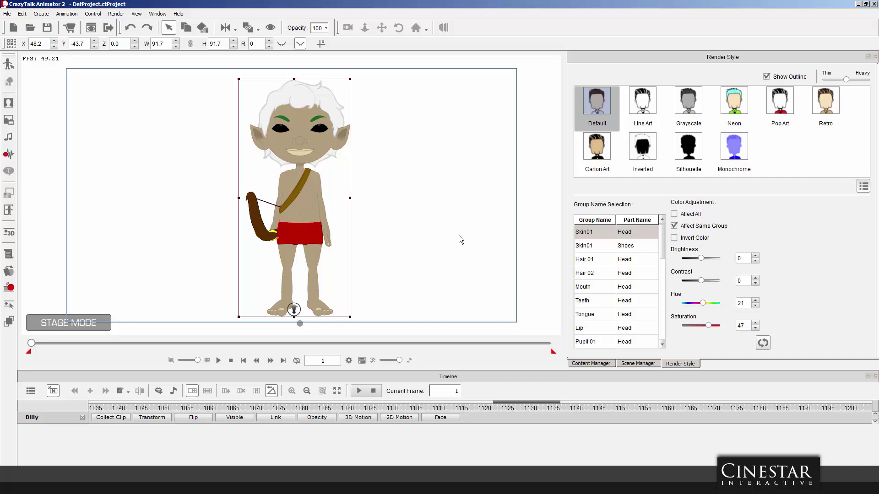
Place the Icarus Wings prop from the Cinestar scene props beside the character at about X 147.6, Y 92.5.
{"action": "left_click", "coordinate": [590, 364]}
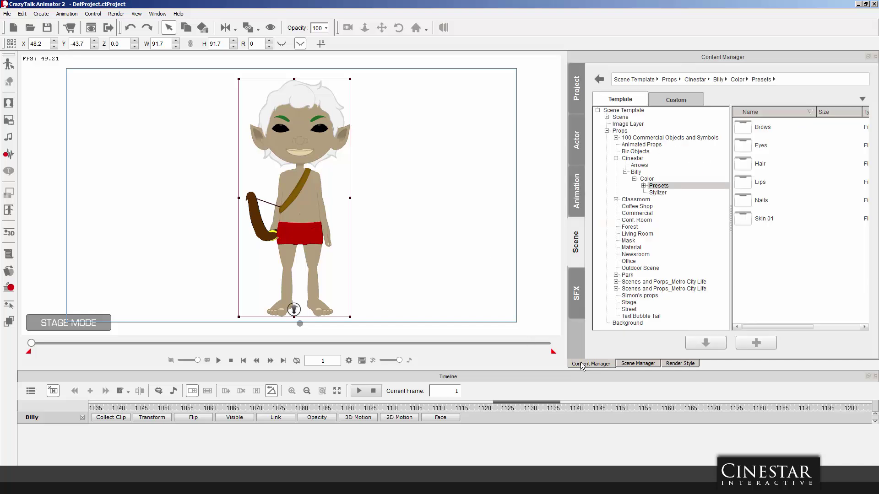
{"action": "left_click", "coordinate": [634, 179]}
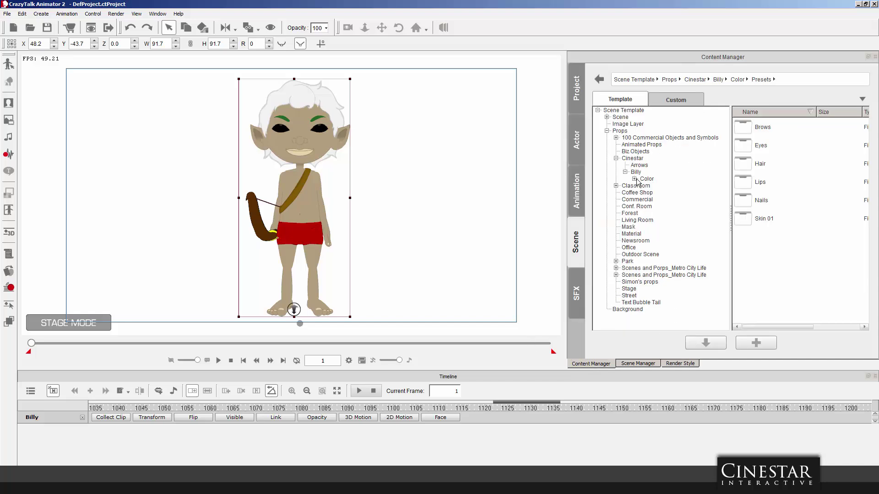
{"action": "left_click", "coordinate": [636, 172]}
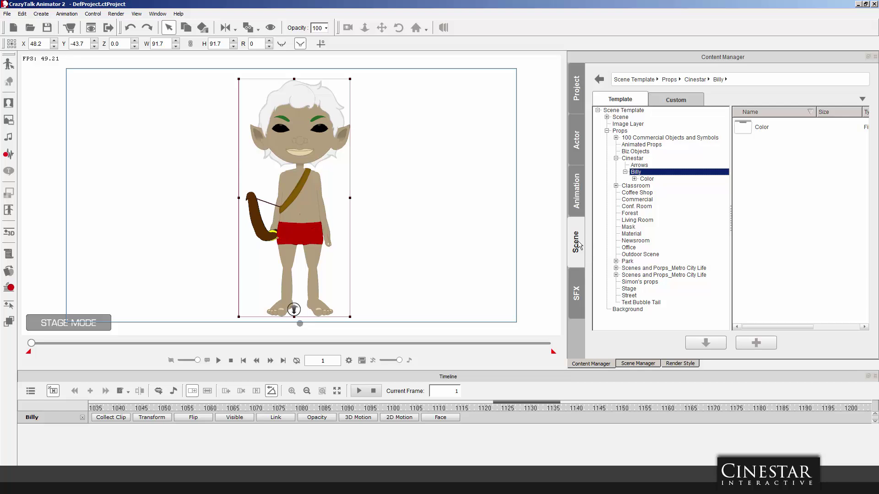
{"action": "left_click", "coordinate": [632, 158]}
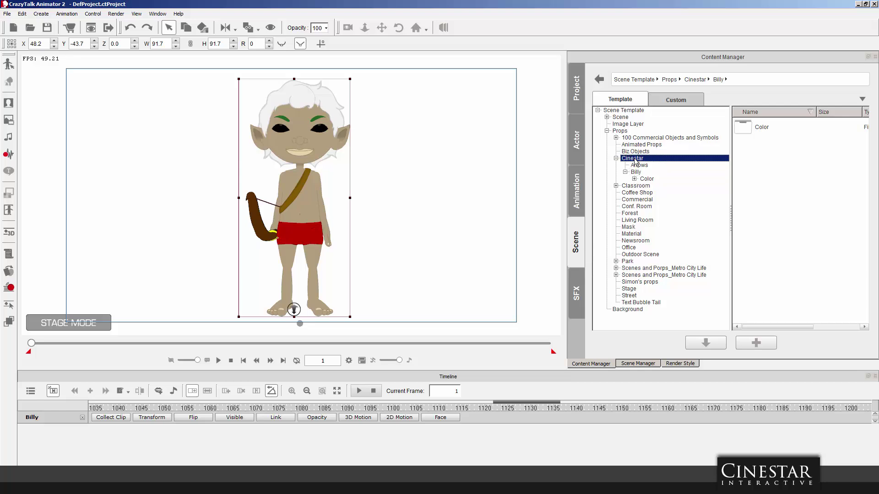
{"action": "left_click", "coordinate": [762, 165]}
{"action": "left_click_drag", "start_coordinate": [762, 166], "coordinate": [473, 119]}
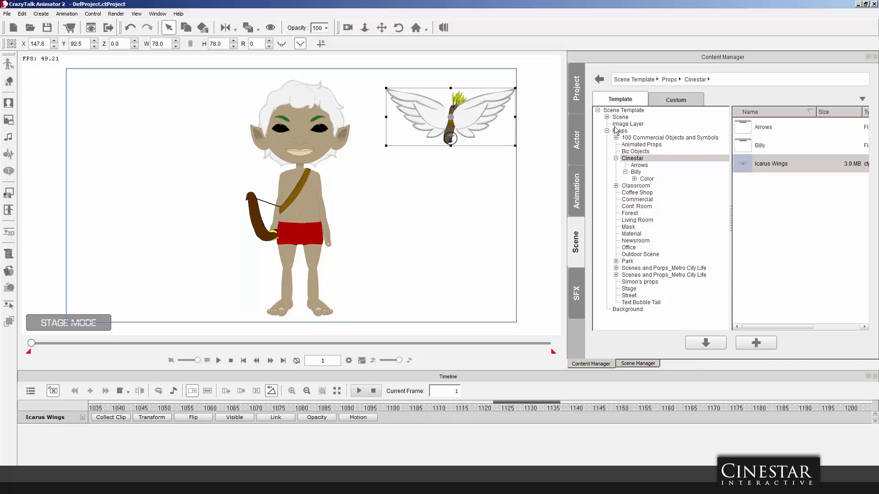
Place the Quiver prop from Cinestar's Arrows folder beside the character at about X 117.1, Y 37.9.
{"action": "double_click", "coordinate": [745, 127]}
{"action": "left_click", "coordinate": [750, 294]}
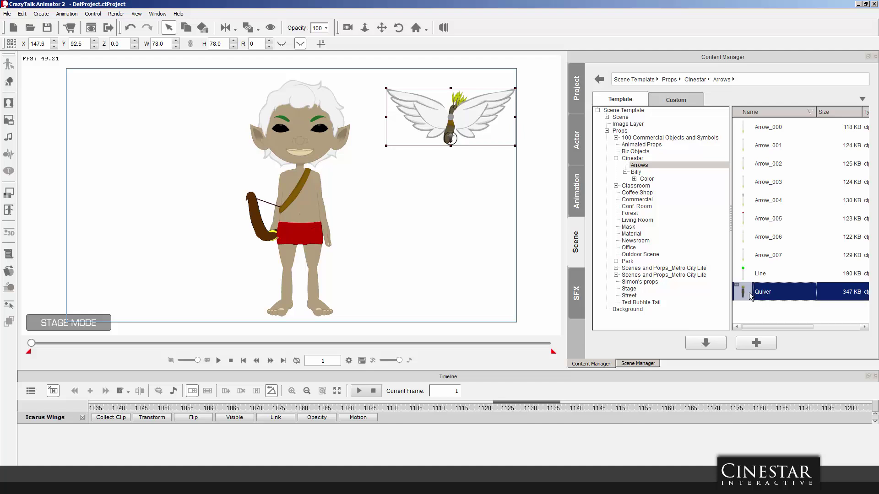
{"action": "left_click_drag", "start_coordinate": [750, 294], "coordinate": [416, 218]}
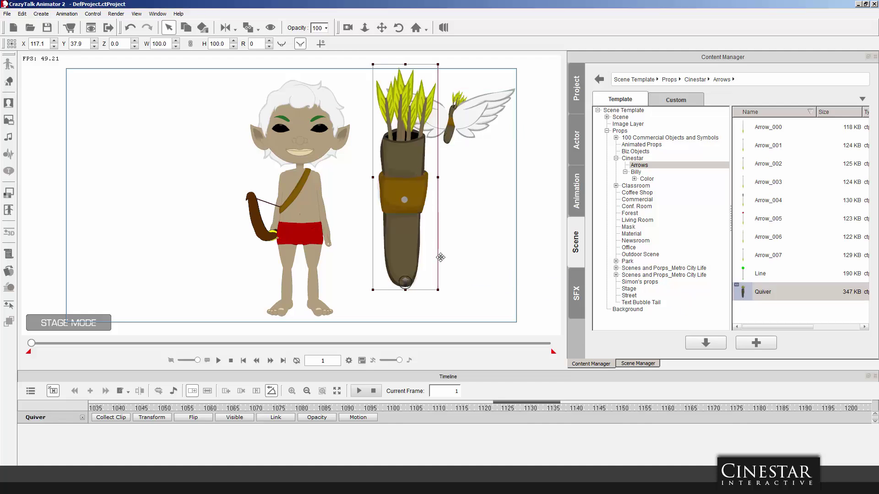
Scale the quiver down to 29.7 and place it behind the character's upper back at about X 55.5, Y 47.9.
{"action": "left_click_drag", "start_coordinate": [406, 280], "coordinate": [320, 238]}
{"action": "left_click_drag", "start_coordinate": [319, 167], "coordinate": [364, 167]}
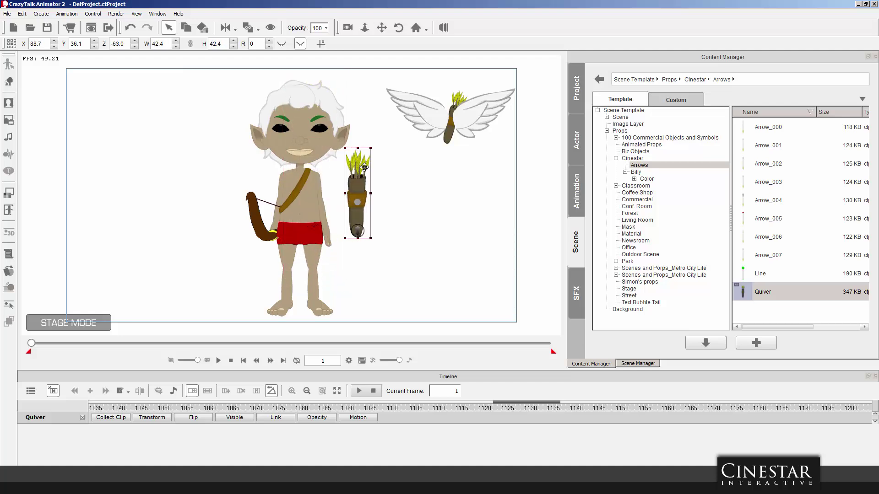
{"action": "left_click_drag", "start_coordinate": [370, 238], "coordinate": [369, 232]}
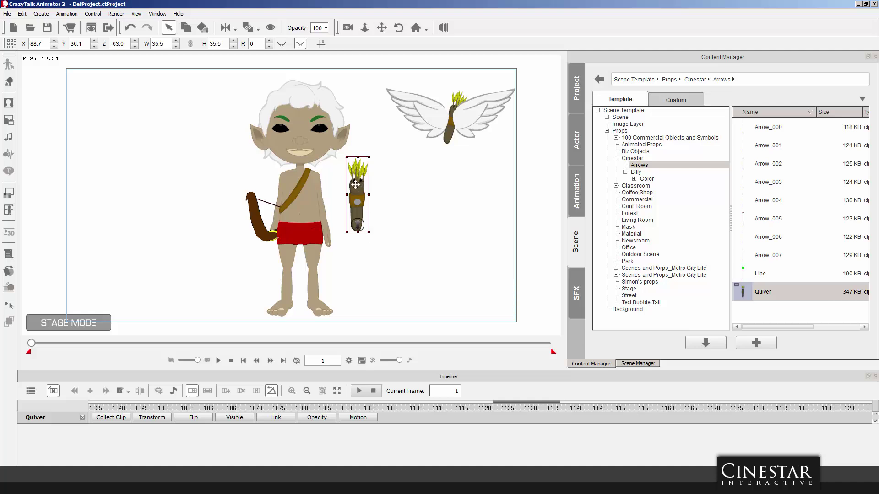
{"action": "left_click_drag", "start_coordinate": [356, 184], "coordinate": [309, 169]}
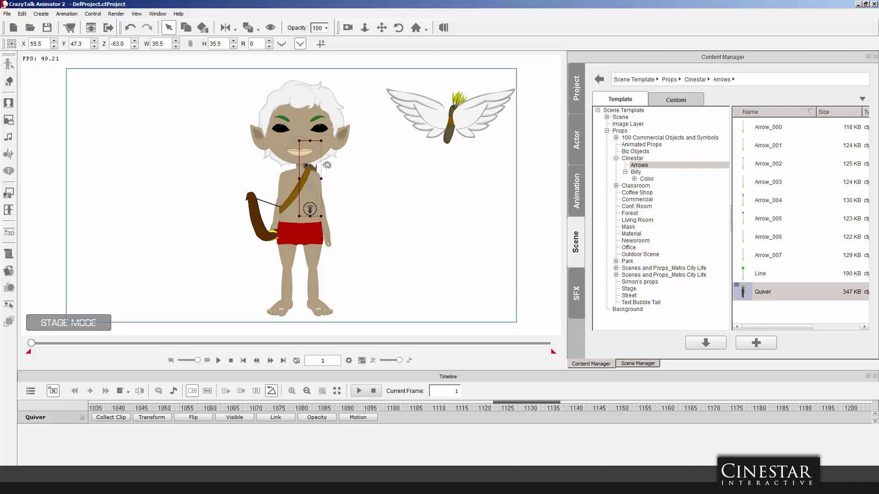
{"action": "left_click_drag", "start_coordinate": [321, 140], "coordinate": [319, 148]}
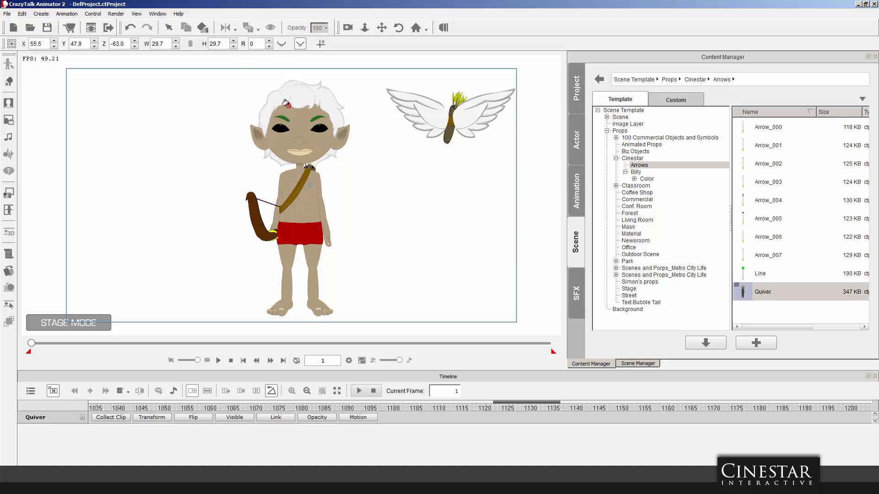
Link the quiver to the character's upper torso.
{"action": "right_click", "coordinate": [231, 98]}
{"action": "left_click", "coordinate": [201, 108]}
{"action": "left_click", "coordinate": [200, 108]}
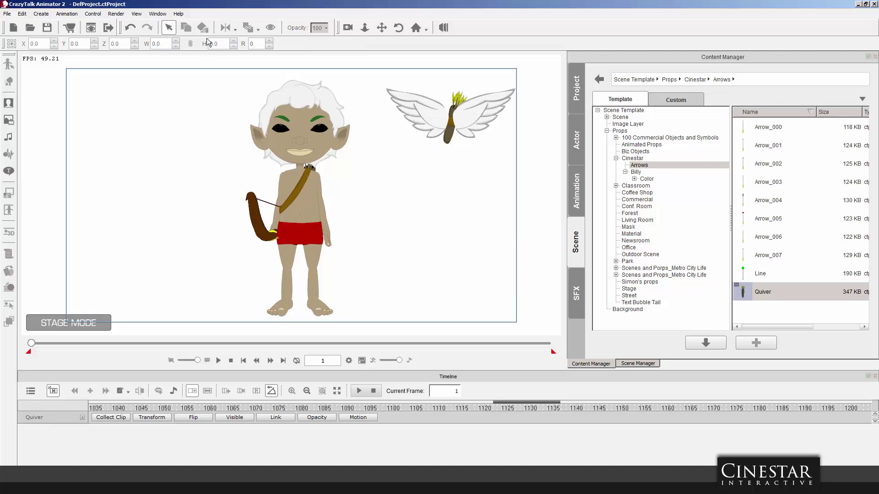
{"action": "left_click", "coordinate": [312, 167]}
{"action": "left_click", "coordinate": [252, 28]}
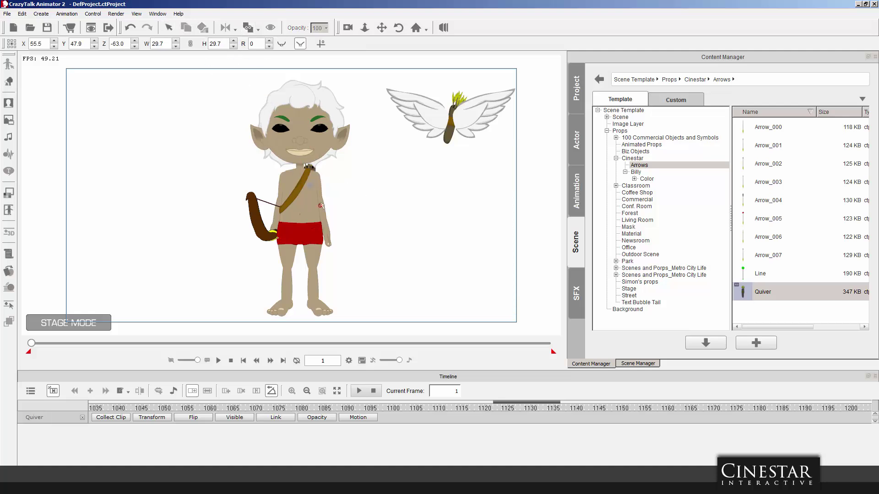
{"action": "left_click", "coordinate": [307, 208]}
{"action": "left_click", "coordinate": [475, 259]}
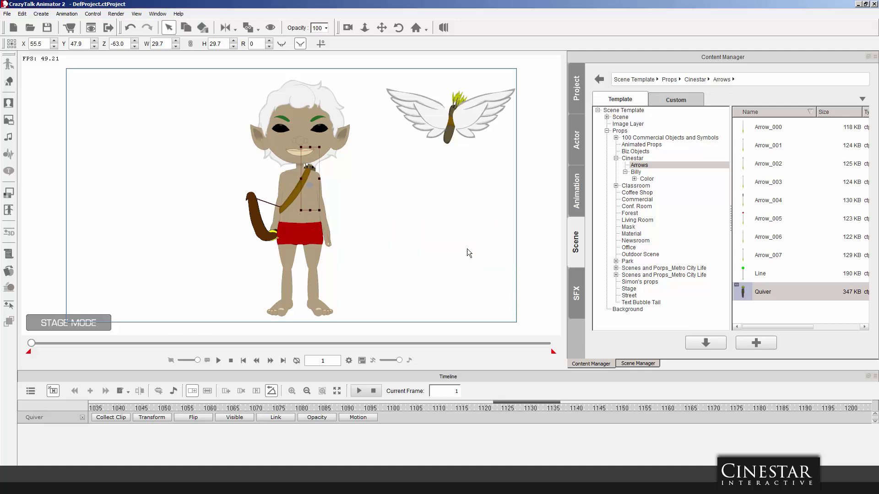
{"action": "left_click", "coordinate": [247, 27]}
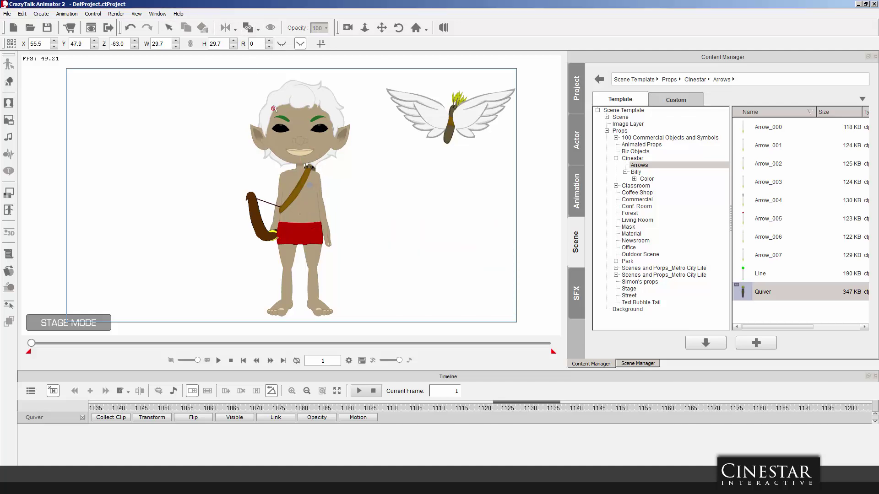
{"action": "left_click", "coordinate": [374, 195]}
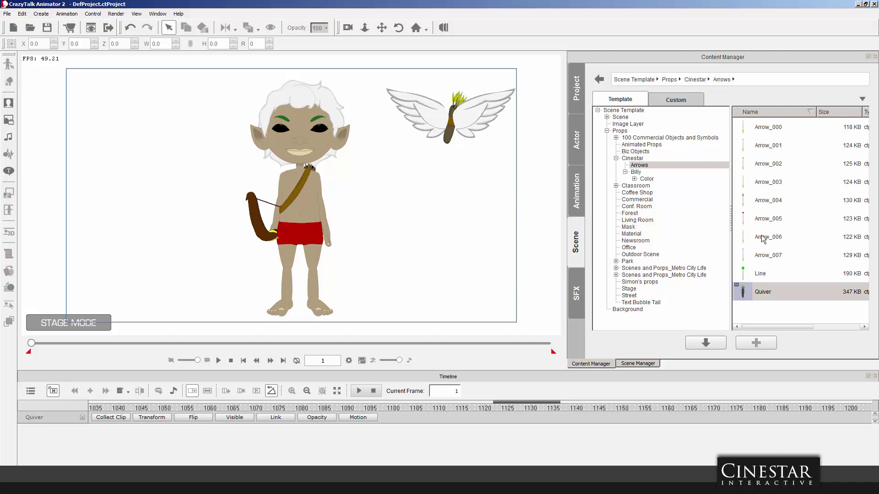
Place the Arrow_002 prop beside the character and shift its artwork upward in Composer Mode so the pivot sits at the feathered end.
{"action": "left_click_drag", "start_coordinate": [762, 164], "coordinate": [386, 180]}
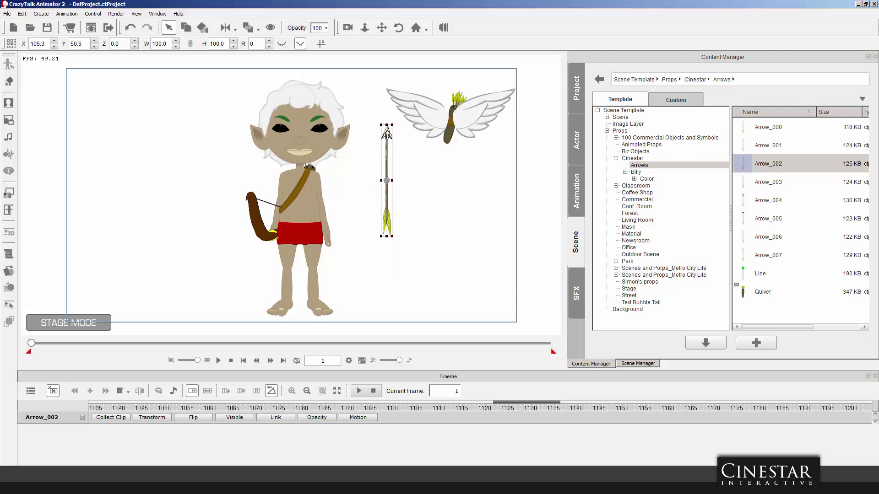
{"action": "left_click_drag", "start_coordinate": [387, 134], "coordinate": [397, 155]}
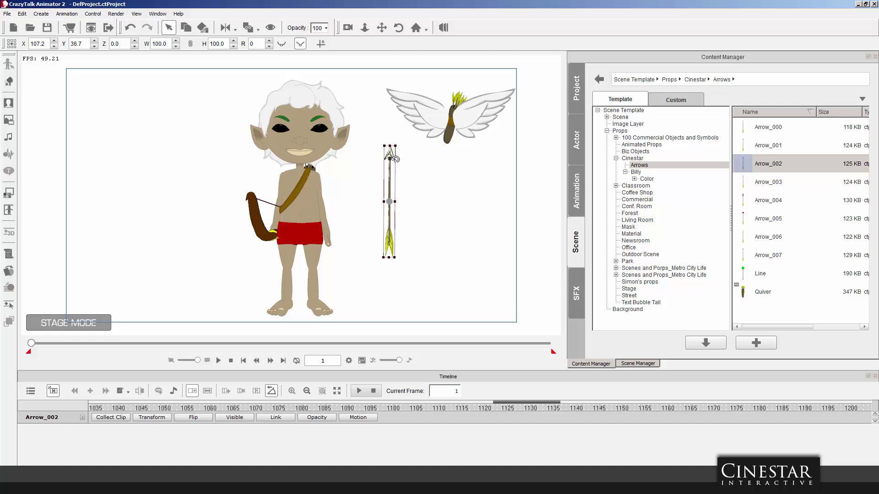
{"action": "left_click", "coordinate": [6, 103]}
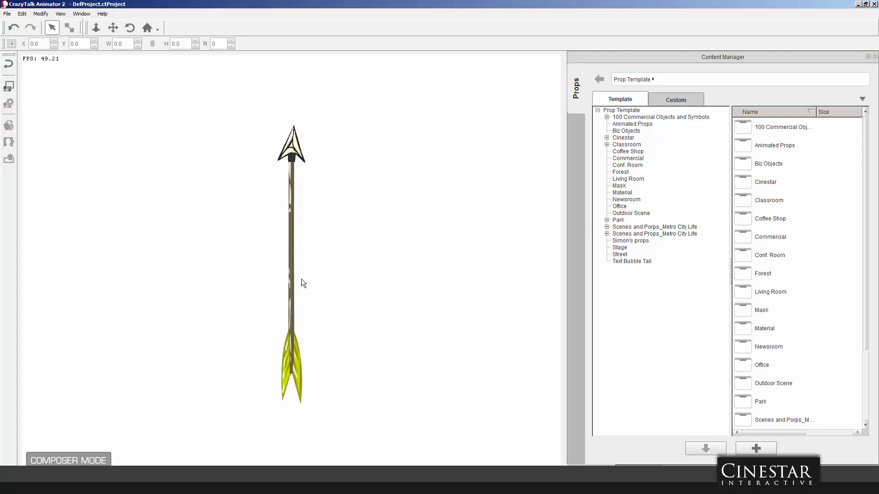
{"action": "left_click", "coordinate": [292, 276]}
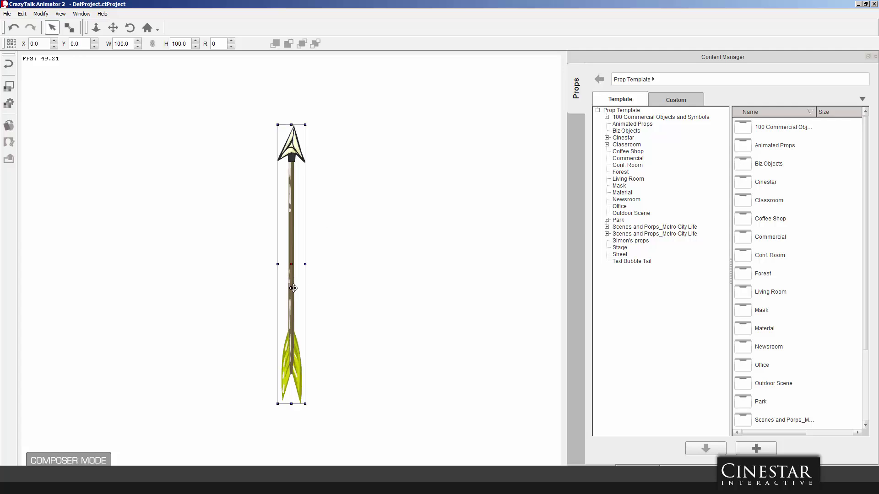
{"action": "left_click_drag", "start_coordinate": [288, 333], "coordinate": [292, 267]}
{"action": "left_click_drag", "start_coordinate": [292, 259], "coordinate": [292, 219]}
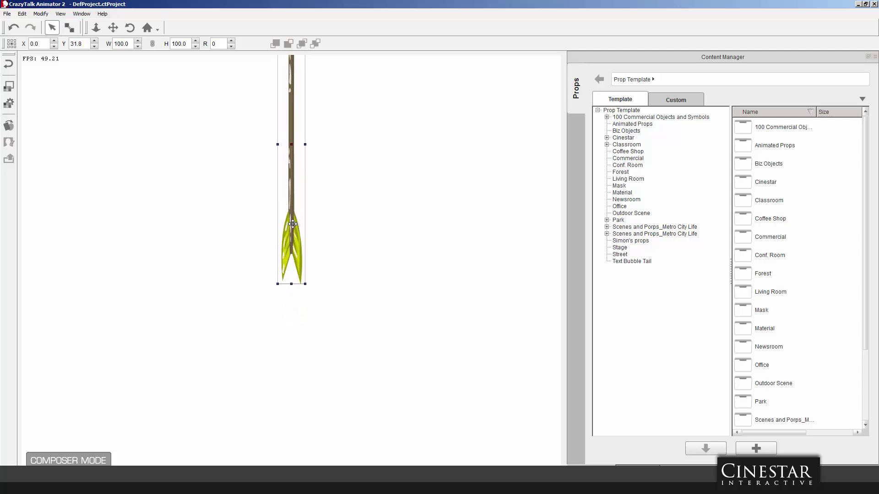
{"action": "left_click", "coordinate": [342, 238]}
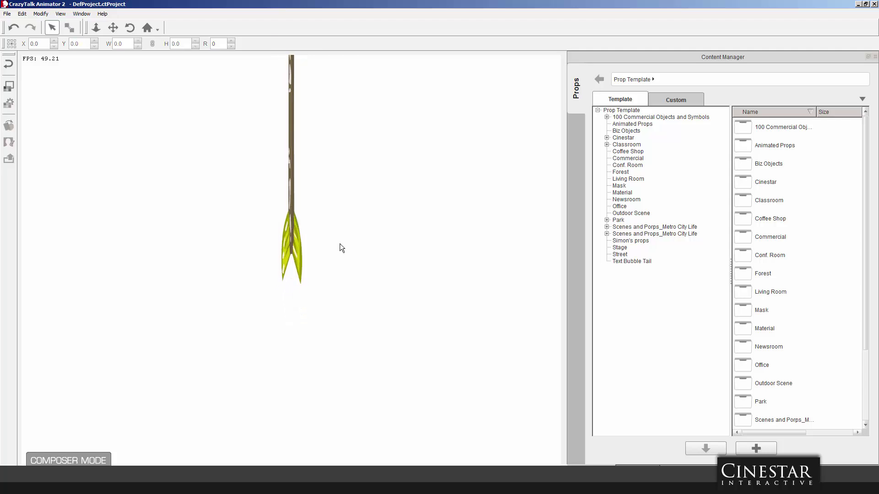
{"action": "left_click", "coordinate": [294, 253]}
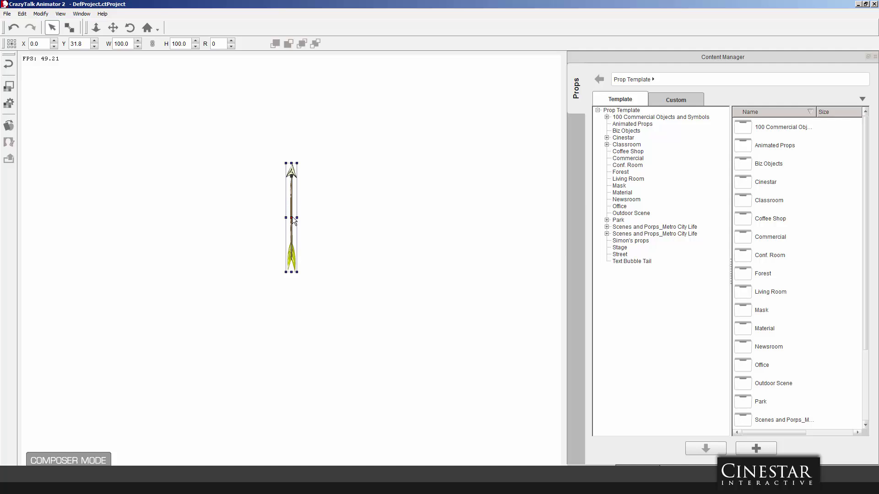
{"action": "left_click_drag", "start_coordinate": [293, 220], "coordinate": [293, 234]}
{"action": "left_click", "coordinate": [9, 64]}
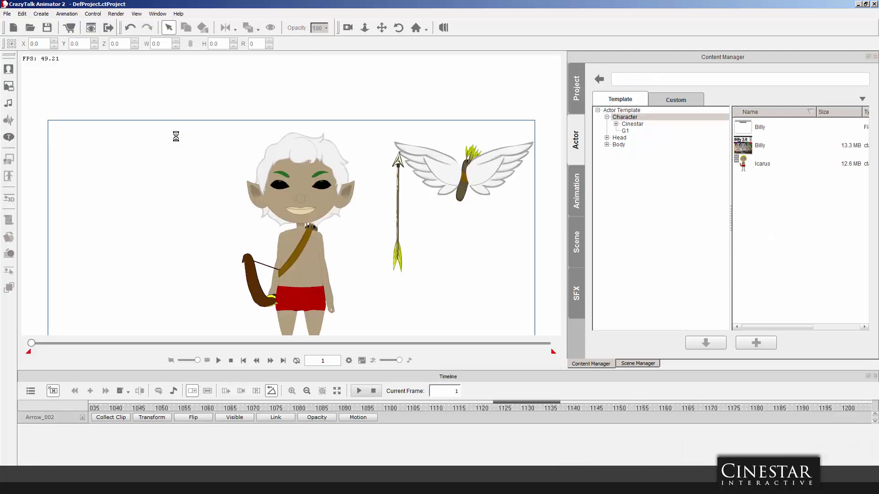
Rotate the arrow to 36 degrees about its feathered end and place it beside the character at about X 101.3, Y -3.8.
{"action": "left_click", "coordinate": [390, 182]}
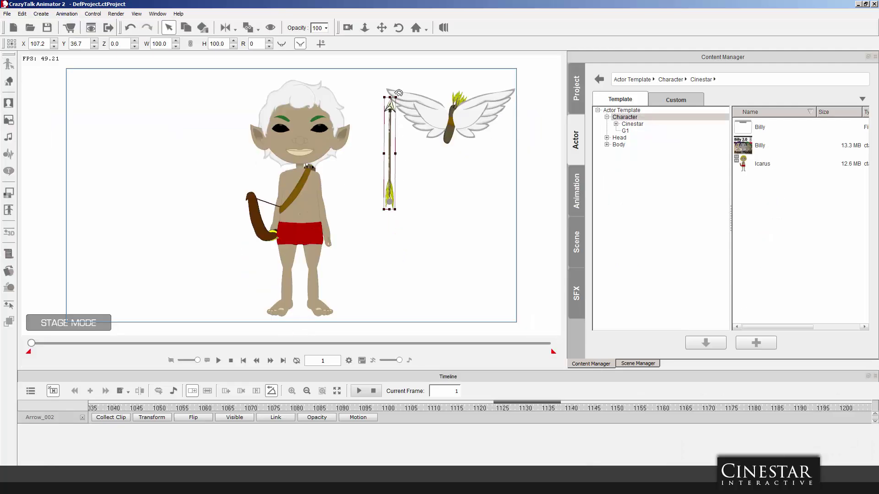
{"action": "left_click_drag", "start_coordinate": [398, 93], "coordinate": [337, 236]}
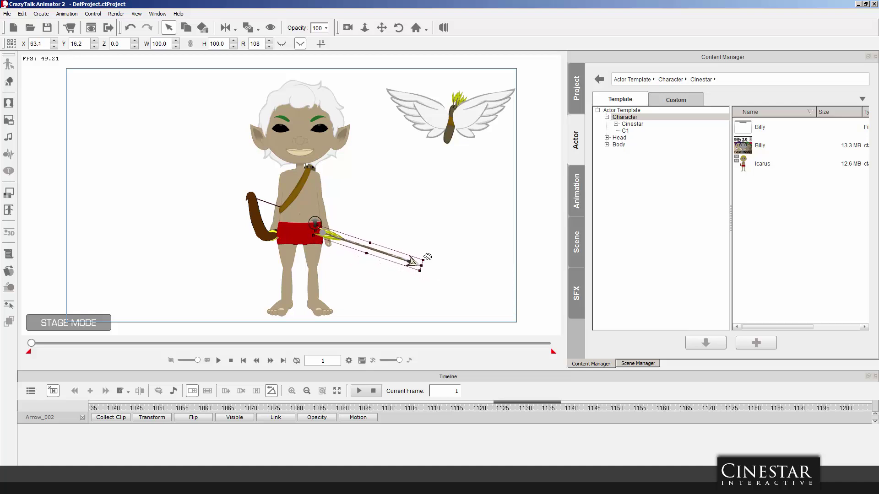
{"action": "left_click_drag", "start_coordinate": [427, 257], "coordinate": [380, 158]}
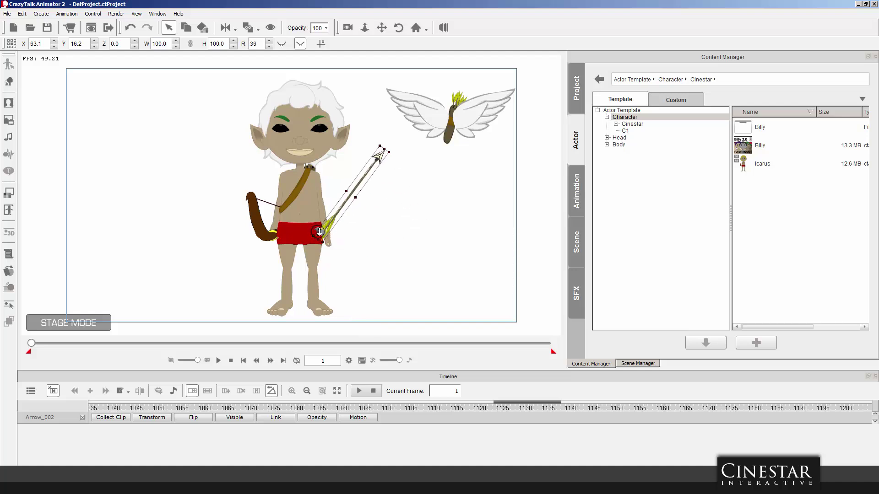
{"action": "left_click_drag", "start_coordinate": [319, 231], "coordinate": [411, 240]}
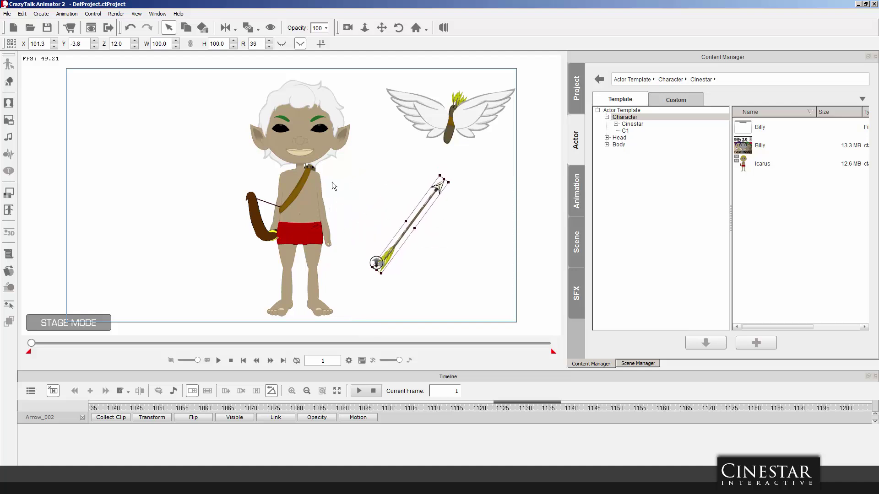
Move the quiver out from behind the character to about X 115.6, Y 47.6, and unlink it.
{"action": "left_click", "coordinate": [309, 167]}
{"action": "left_click_drag", "start_coordinate": [309, 166], "coordinate": [393, 167]}
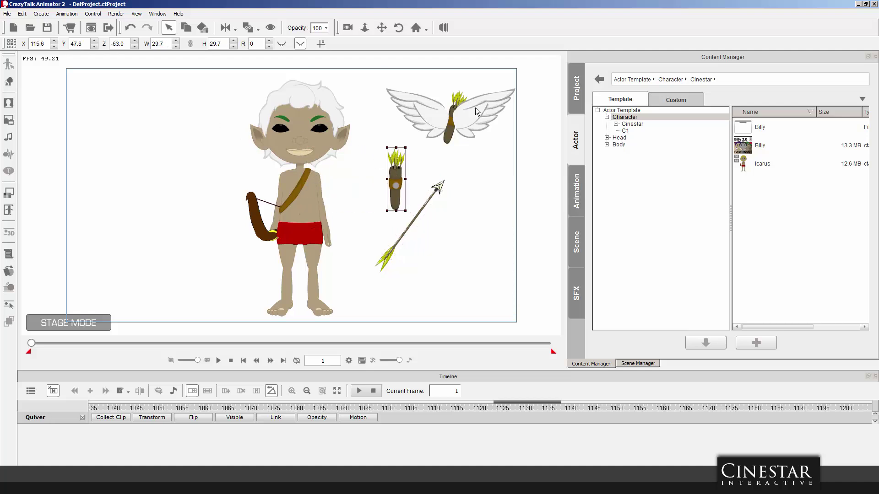
{"action": "left_click", "coordinate": [259, 30]}
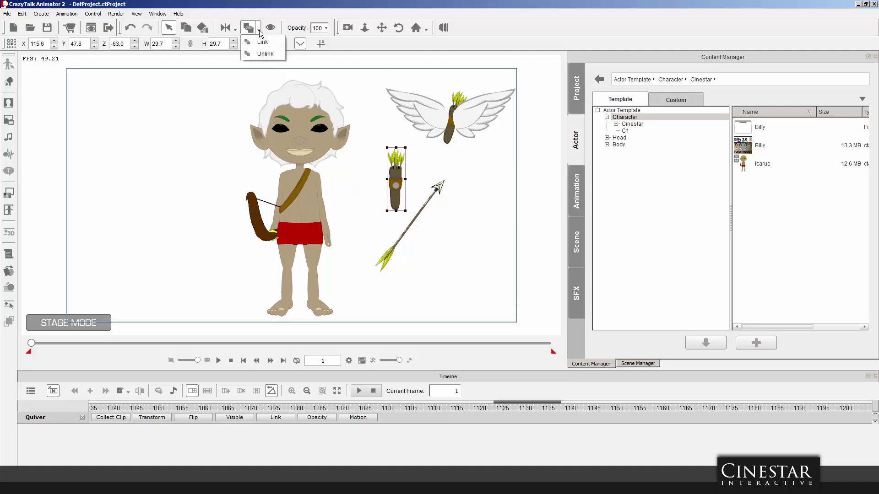
{"action": "left_click", "coordinate": [261, 54]}
Place the Icarus Wings behind the character's shoulders at about X 48.9, Y 51.2.
{"action": "left_click", "coordinate": [473, 117]}
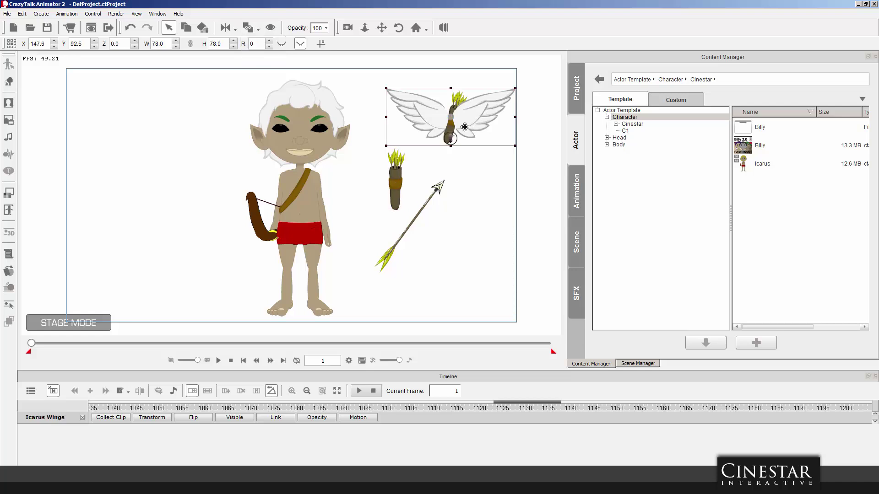
{"action": "left_click_drag", "start_coordinate": [476, 116], "coordinate": [301, 198]}
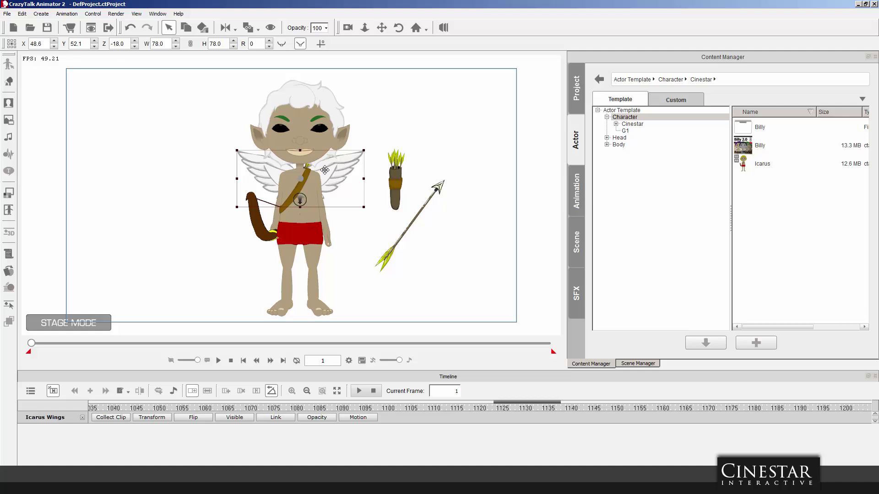
{"action": "left_click_drag", "start_coordinate": [332, 168], "coordinate": [333, 169]}
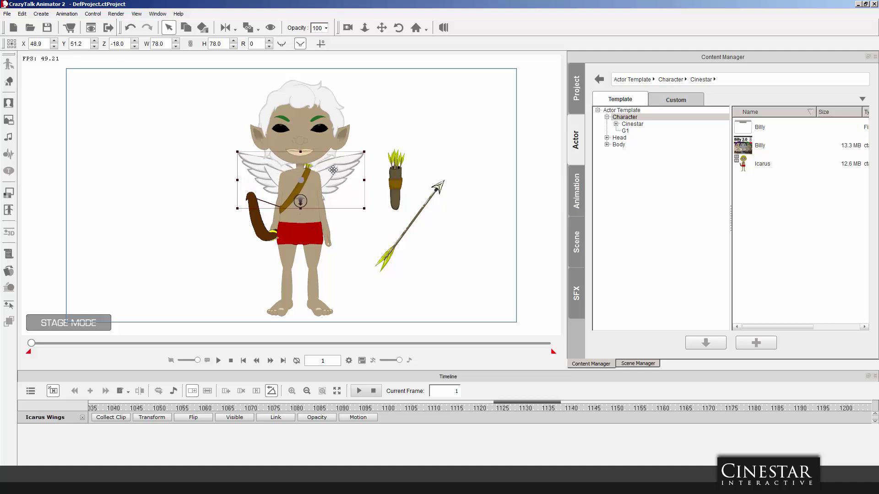
{"action": "left_click", "coordinate": [356, 227]}
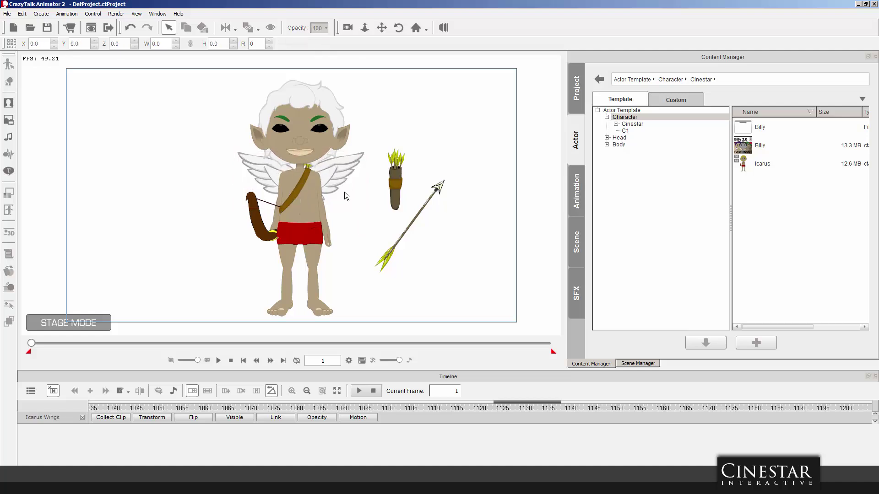
{"action": "left_click", "coordinate": [338, 179]}
{"action": "left_click", "coordinate": [452, 174]}
Link the Icarus Wings to the character's upper torso.
{"action": "left_click", "coordinate": [301, 205]}
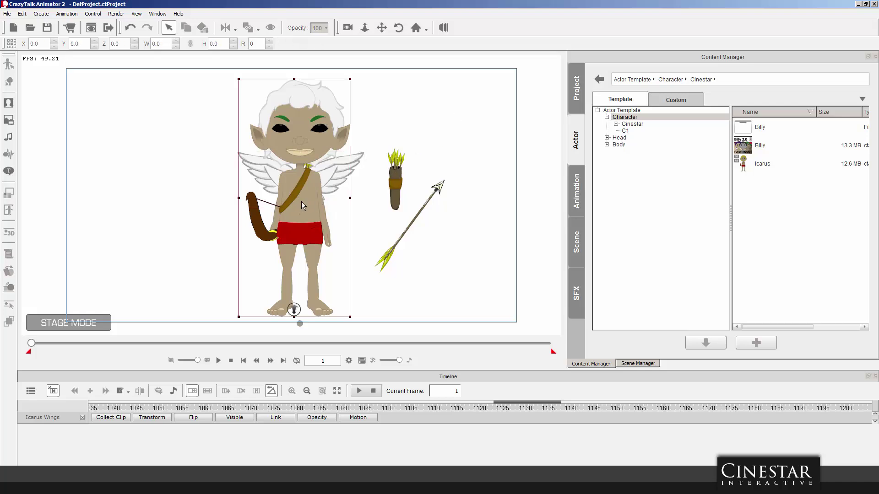
{"action": "left_click", "coordinate": [341, 164]}
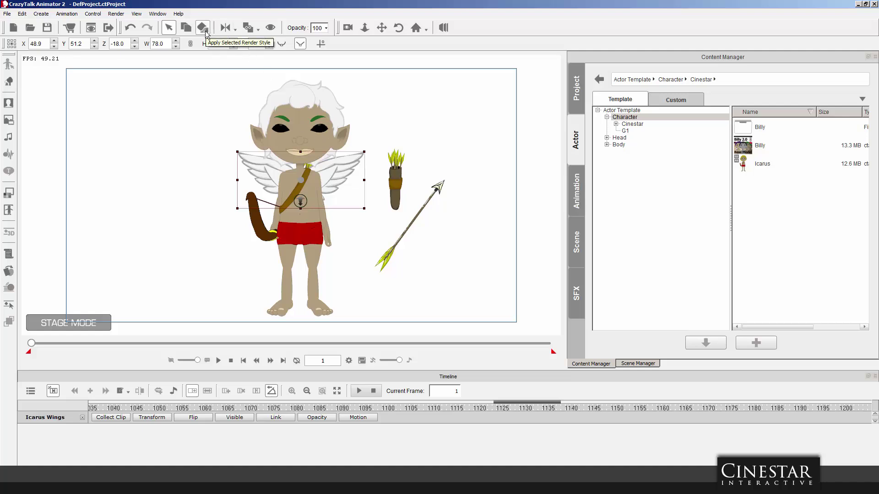
{"action": "left_click", "coordinate": [247, 30]}
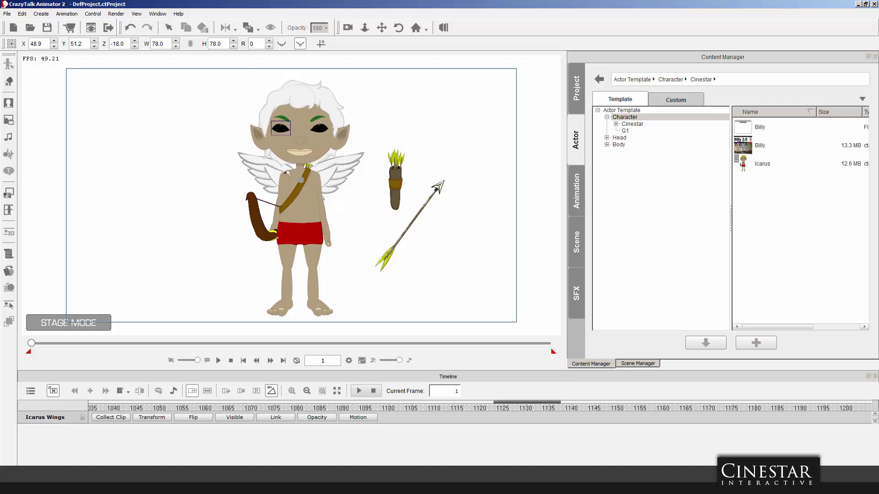
{"action": "left_click", "coordinate": [302, 190]}
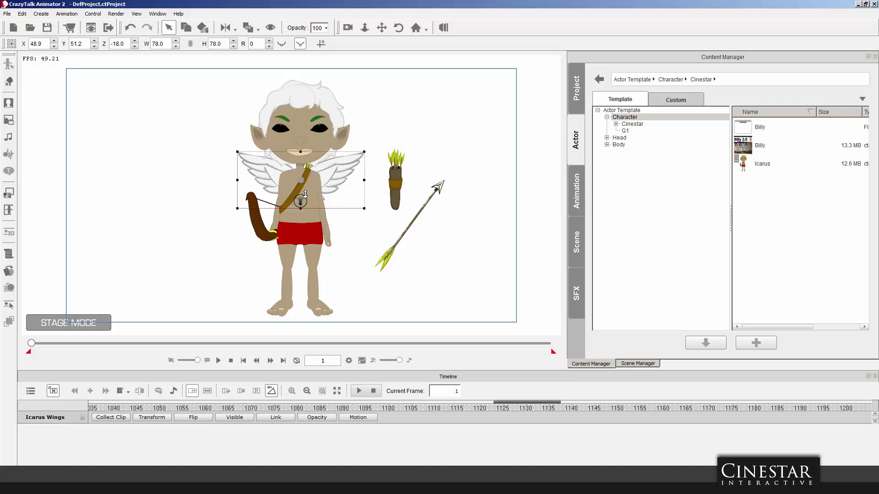
Apply the Stretchy actor proportion to the character in Composer Mode with a weight of 64.
{"action": "left_click", "coordinate": [297, 232]}
{"action": "left_click", "coordinate": [11, 63]}
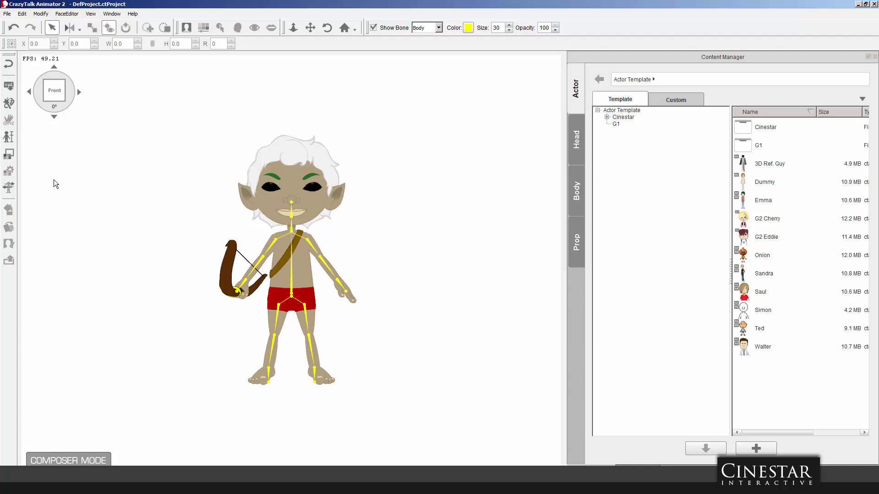
{"action": "left_click", "coordinate": [9, 137]}
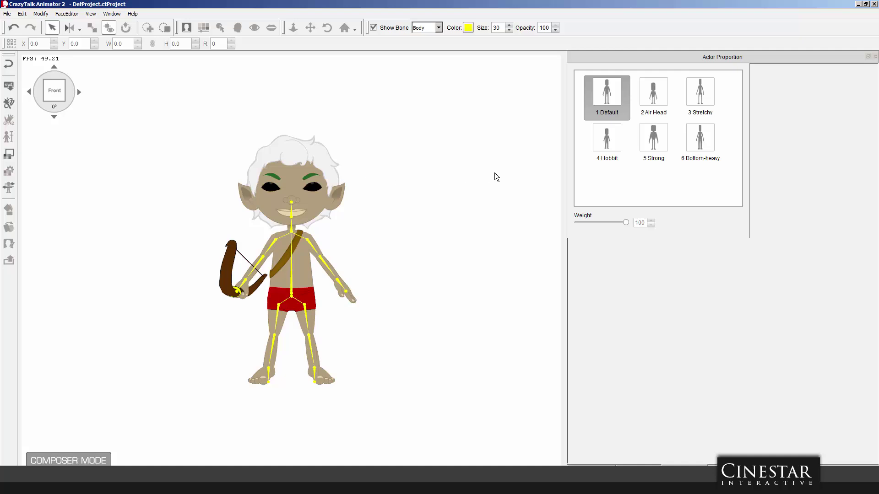
{"action": "left_click", "coordinate": [700, 102]}
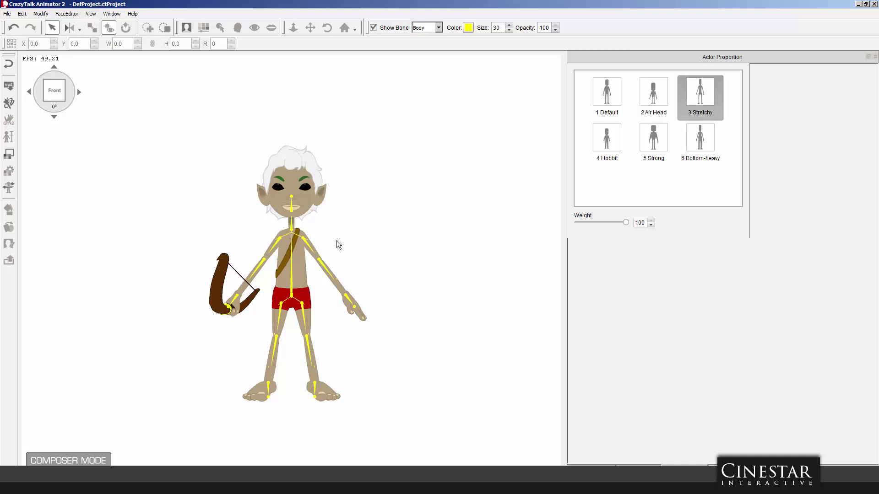
{"action": "left_click_drag", "start_coordinate": [625, 223], "coordinate": [605, 225]}
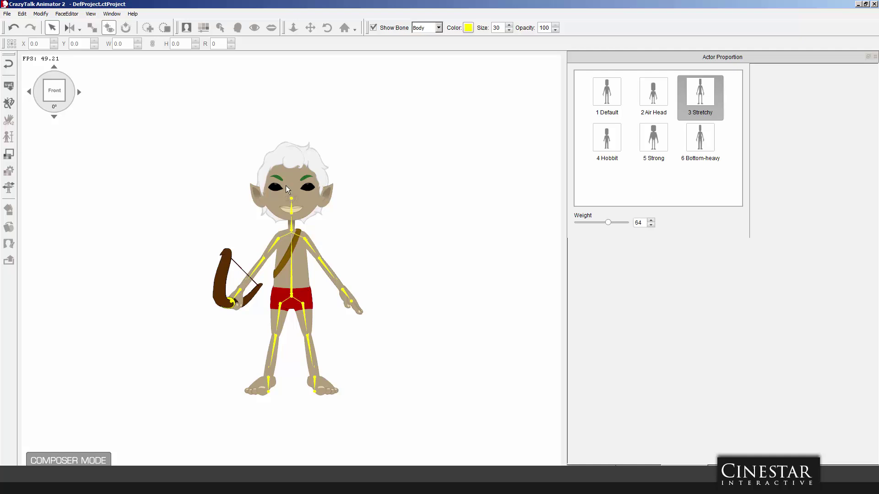
Scale the character's head down to about W 65.3, H 73.3 and set the Stretchy proportion's weight to 59.
{"action": "left_click", "coordinate": [312, 199]}
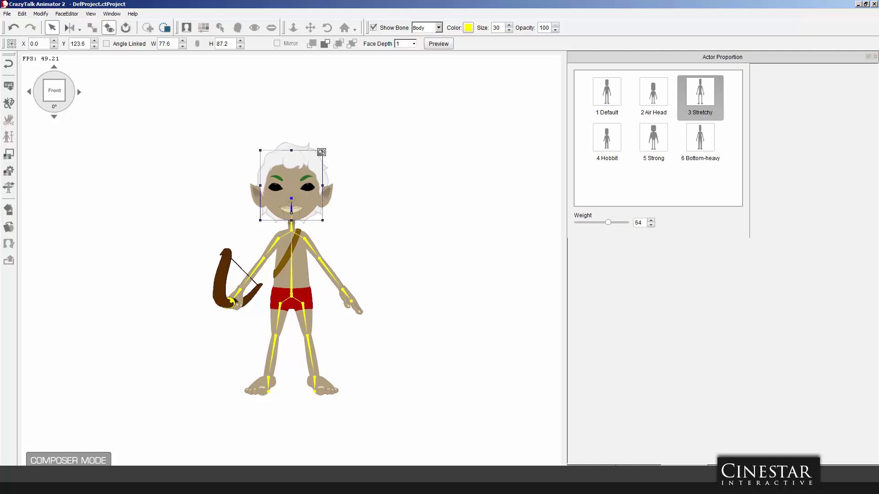
{"action": "left_click_drag", "start_coordinate": [322, 151], "coordinate": [319, 160]}
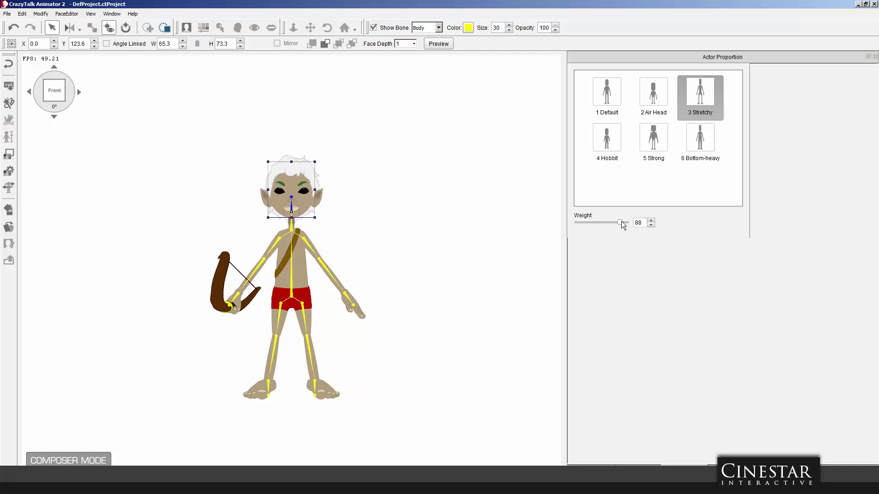
{"action": "left_click_drag", "start_coordinate": [614, 222], "coordinate": [606, 223]}
Apply the Hobbit proportion with a weight of 50, enlarge the head to about 88.2 by 88.2, and return to Stage Mode.
{"action": "left_click", "coordinate": [607, 136]}
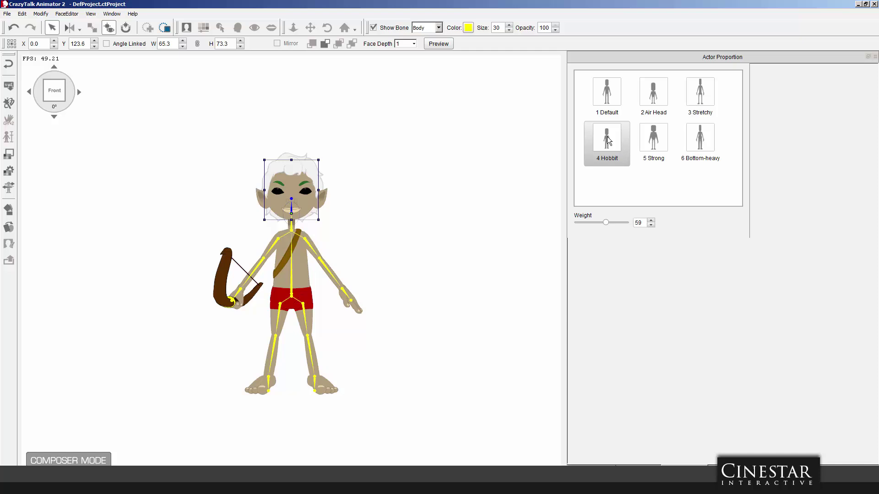
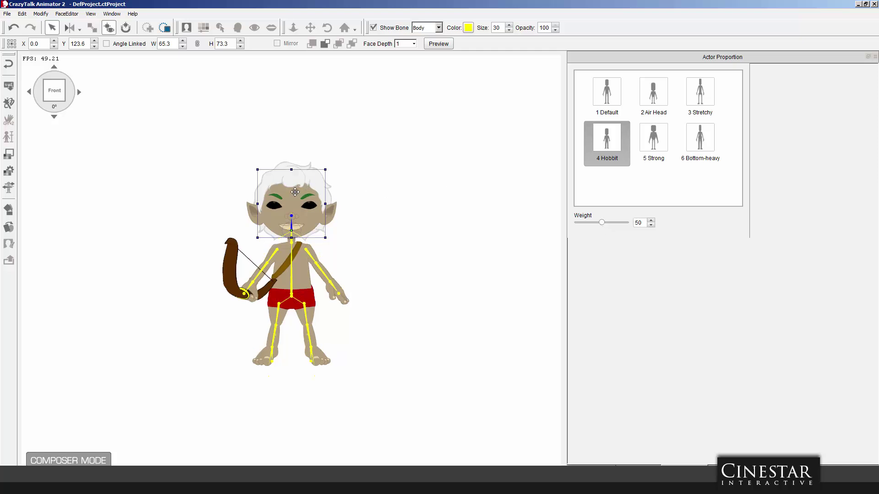
{"action": "left_click_drag", "start_coordinate": [324, 169], "coordinate": [331, 167]}
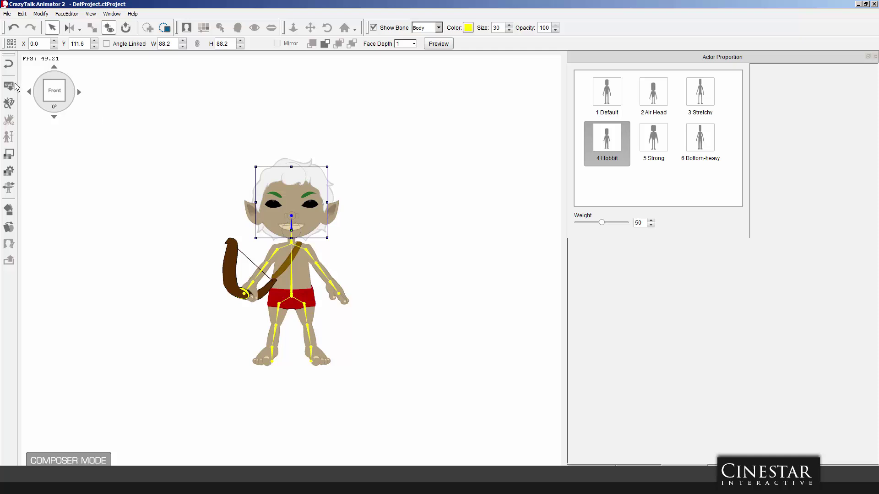
{"action": "left_click", "coordinate": [9, 65]}
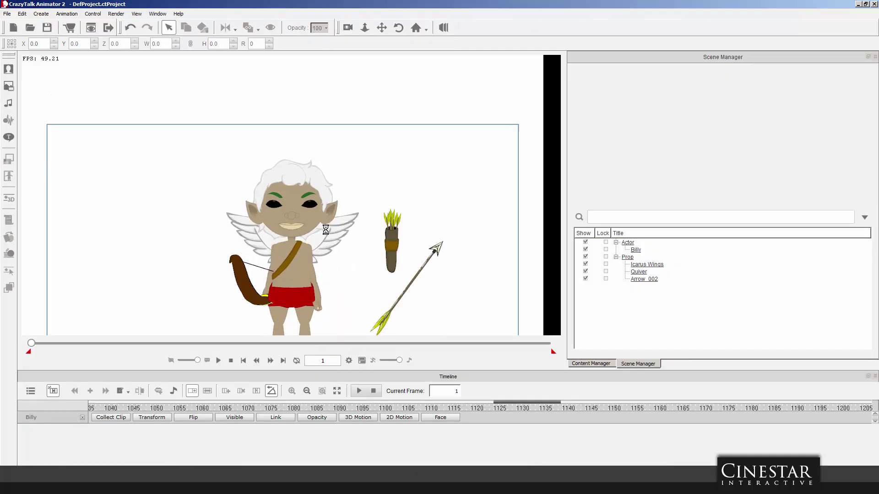
Move the character with its linked wings to about X 22.9, Y -35.6 on the stage.
{"action": "left_click", "coordinate": [305, 115]}
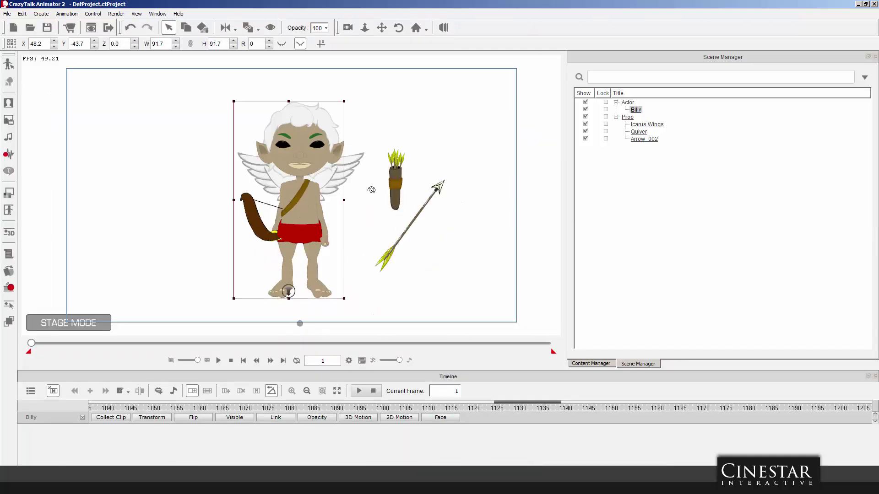
{"action": "left_click", "coordinate": [328, 175]}
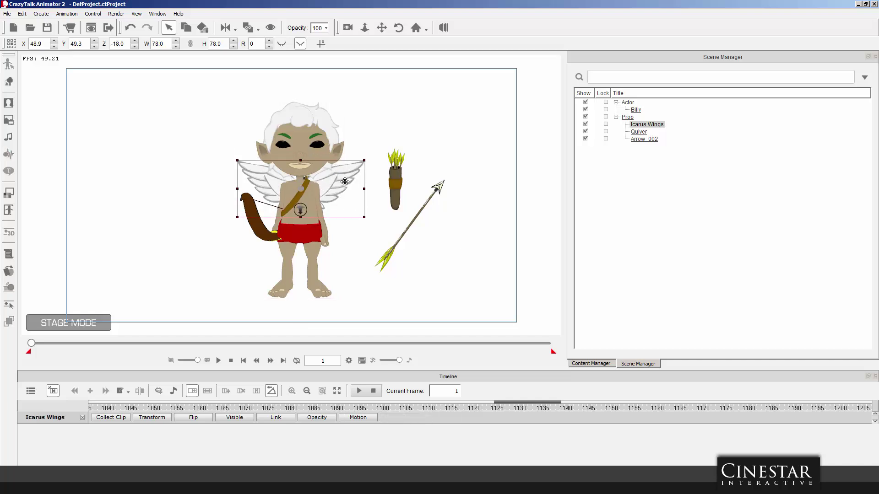
{"action": "left_click", "coordinate": [318, 234]}
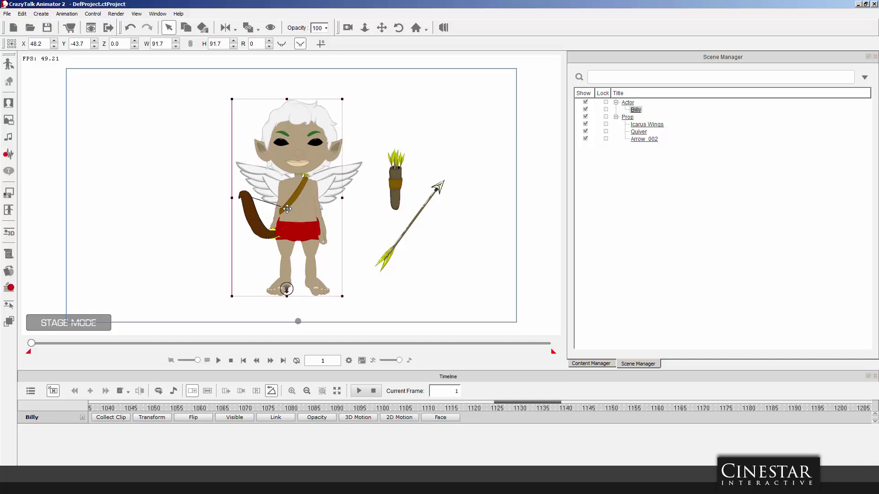
{"action": "left_click_drag", "start_coordinate": [307, 222], "coordinate": [272, 183]}
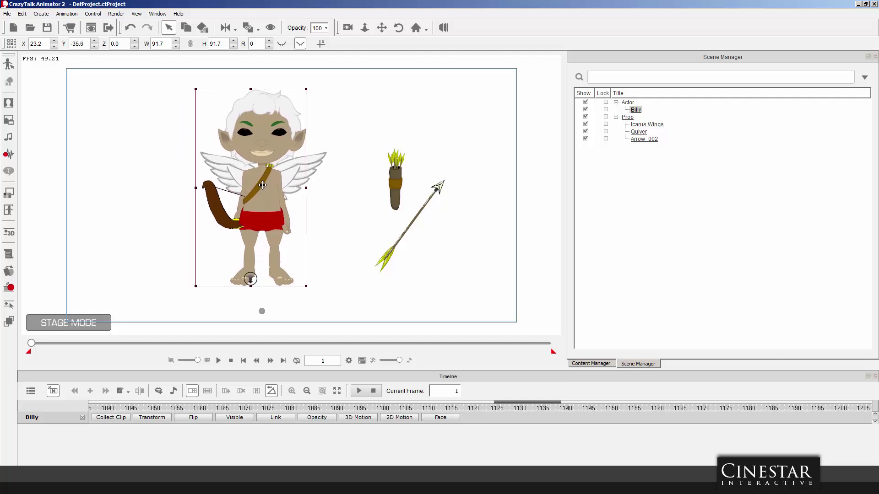
{"action": "left_click", "coordinate": [315, 163]}
{"action": "left_click", "coordinate": [270, 103]}
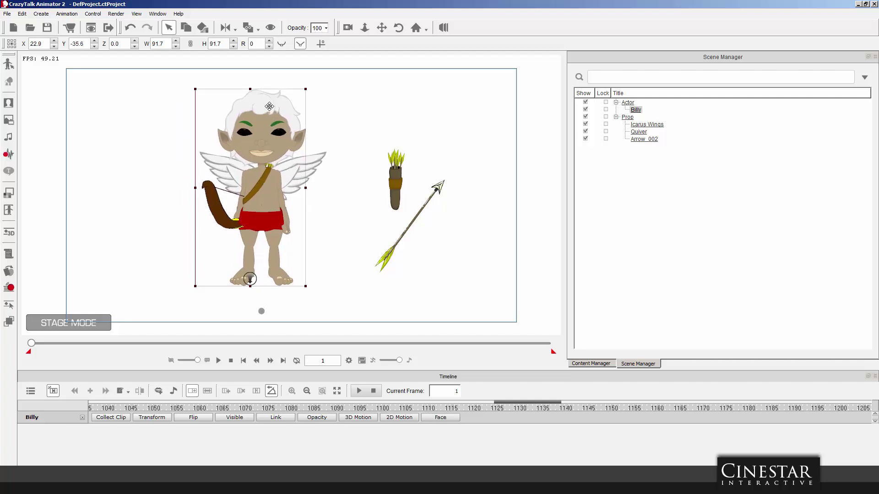
Place the Baby Blue eye preset from Cinestar's Billy color props beside the character and apply its color to the character's eyes.
{"action": "left_click", "coordinate": [583, 364]}
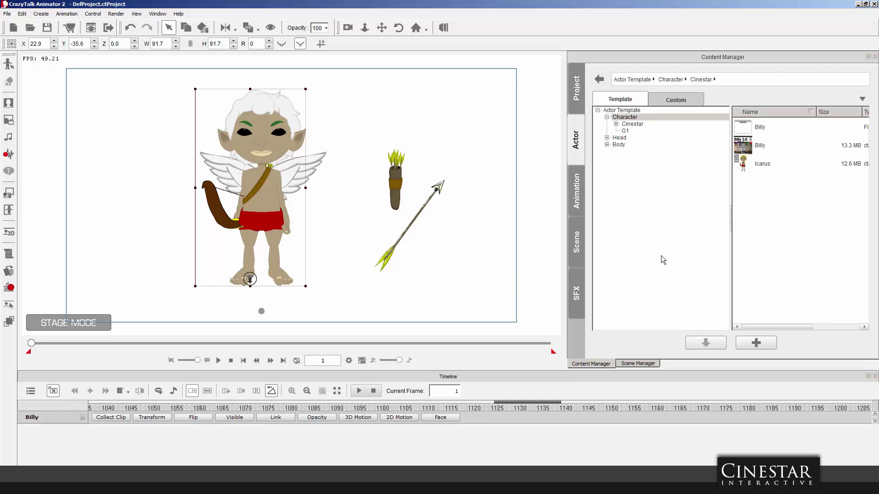
{"action": "left_click", "coordinate": [580, 254]}
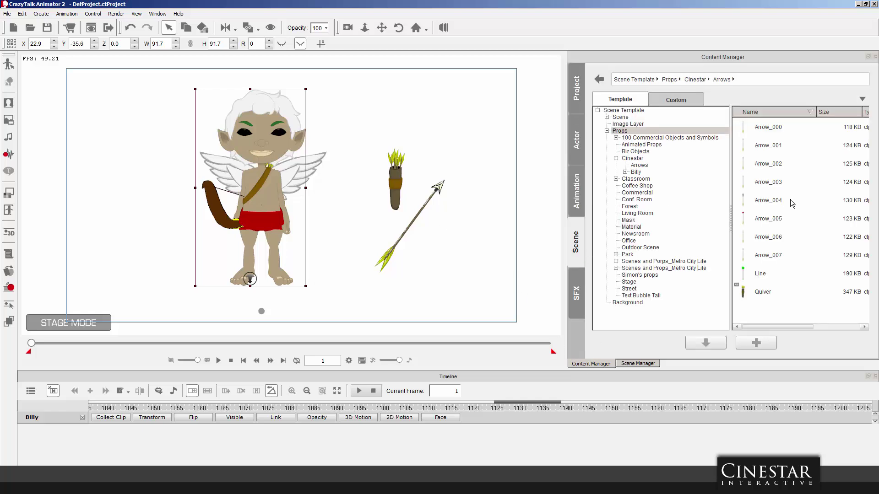
{"action": "left_click", "coordinate": [636, 158]}
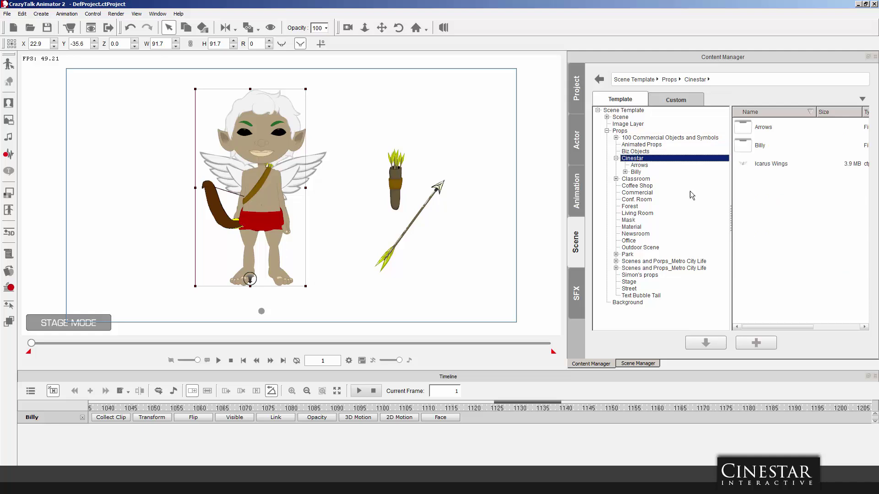
{"action": "left_click", "coordinate": [743, 146]}
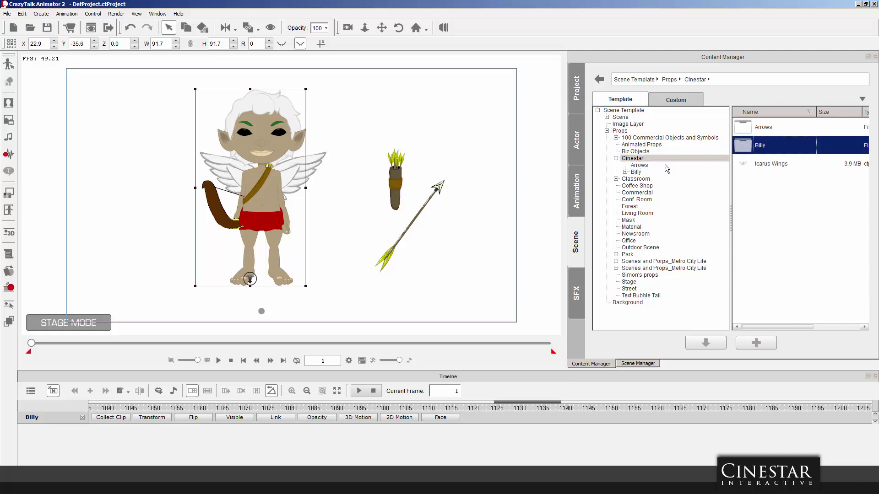
{"action": "left_click", "coordinate": [635, 172]}
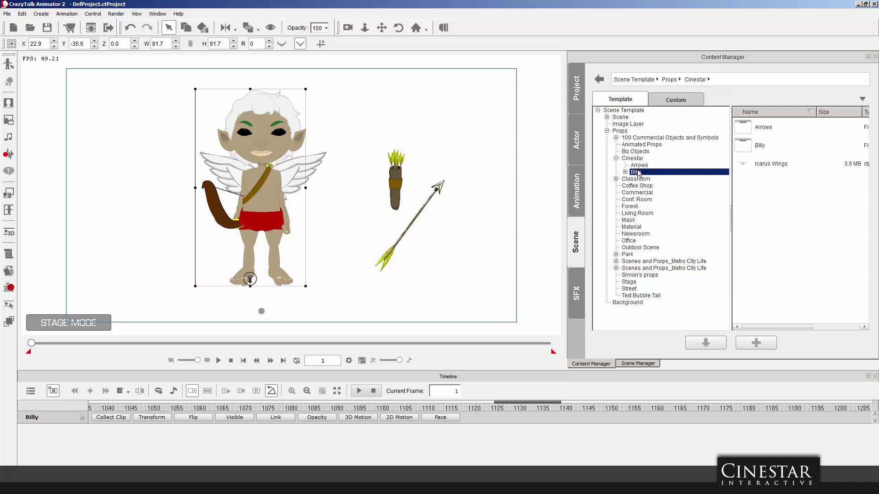
{"action": "double_click", "coordinate": [740, 128]}
{"action": "double_click", "coordinate": [741, 128]}
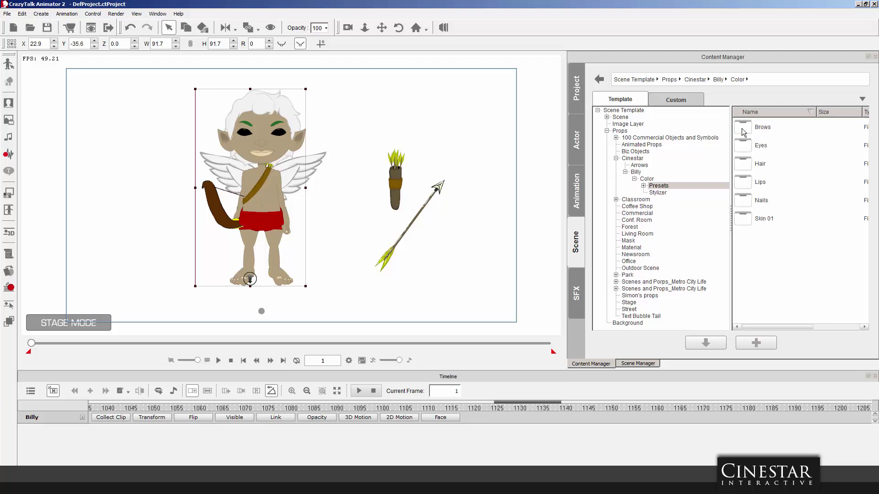
{"action": "double_click", "coordinate": [744, 147]}
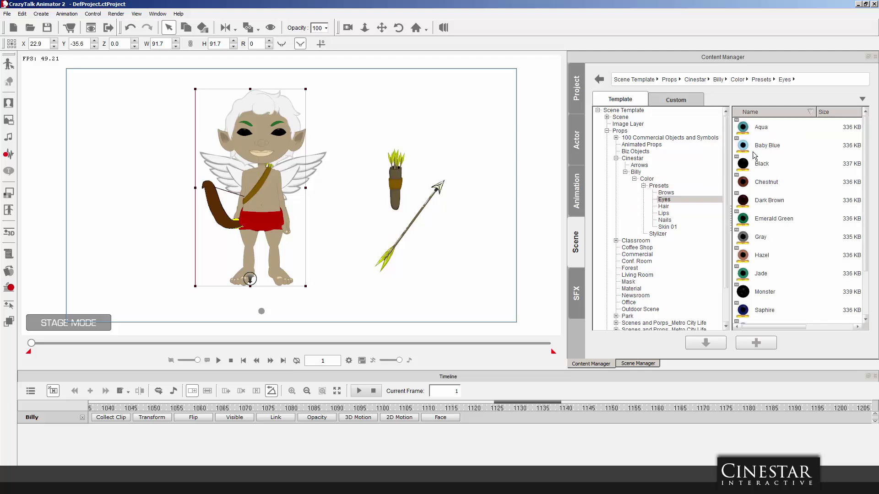
{"action": "left_click_drag", "start_coordinate": [761, 150], "coordinate": [446, 146]}
{"action": "left_click", "coordinate": [203, 28]}
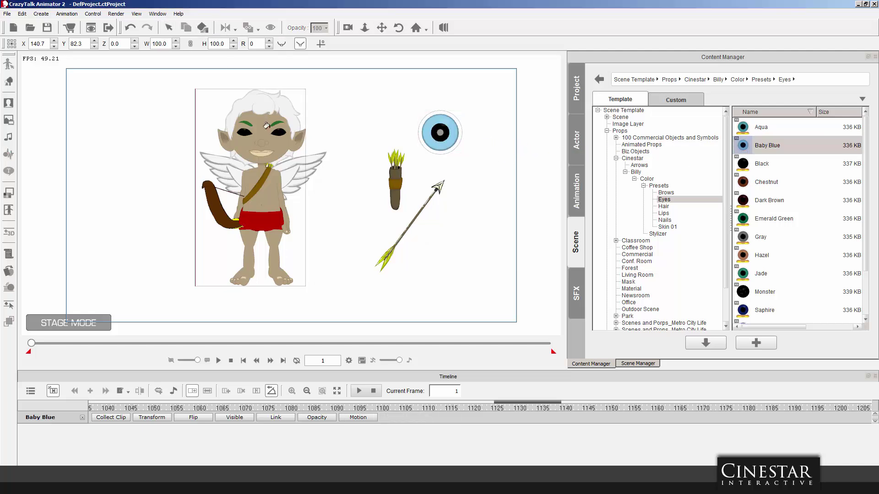
{"action": "left_click", "coordinate": [266, 125]}
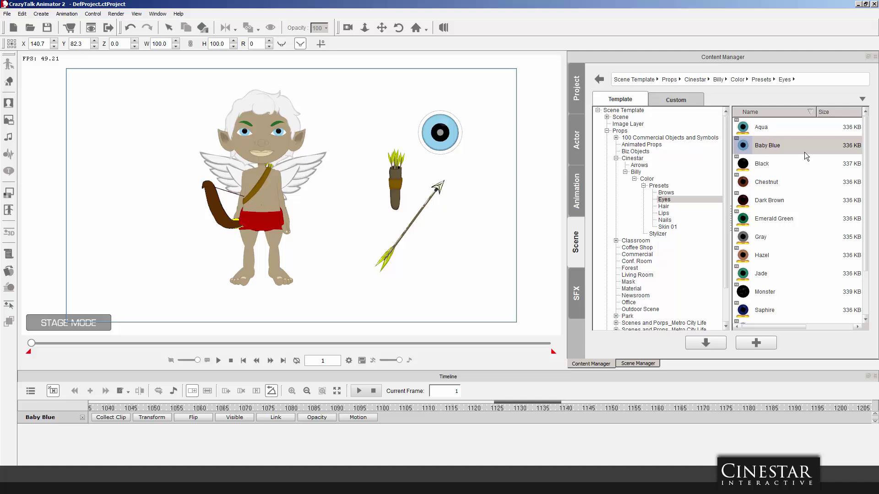
Place the yellow N06 hair preset on the stage and apply its color to the character's hair.
{"action": "scroll", "coordinate": [867, 186], "scroll_direction": "down", "scroll_amount": 1}
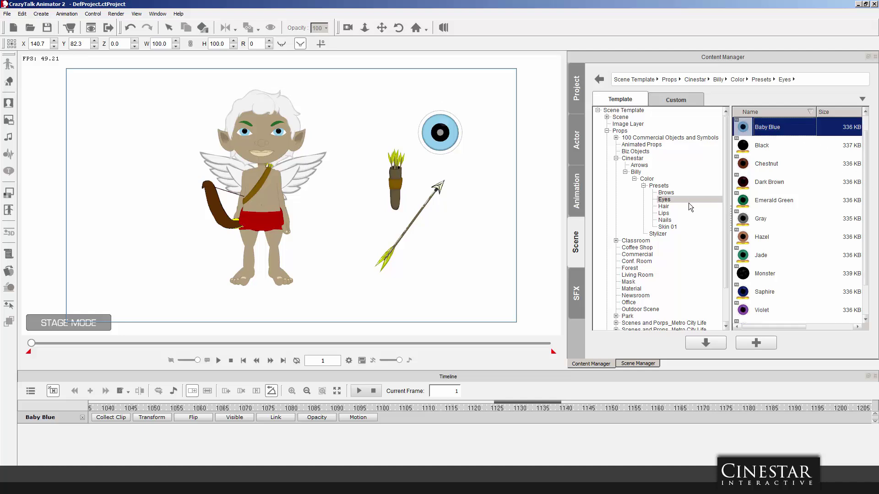
{"action": "left_click", "coordinate": [663, 207]}
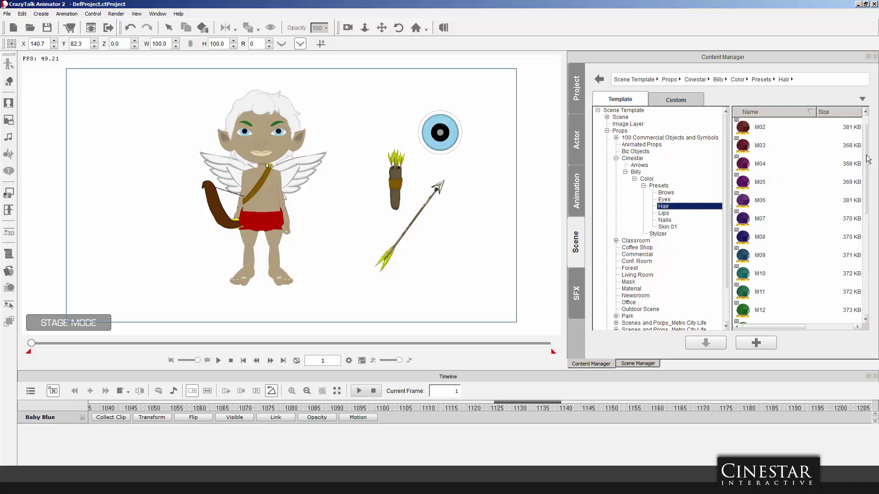
{"action": "left_click_drag", "start_coordinate": [868, 145], "coordinate": [865, 226]}
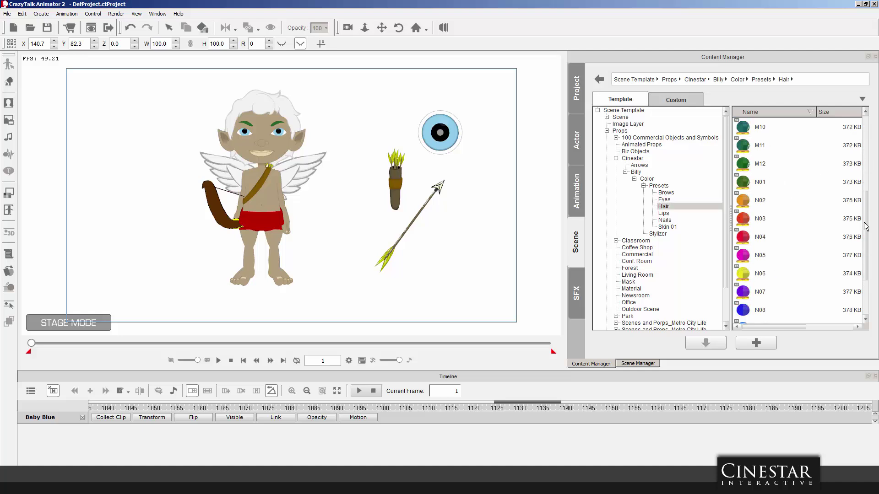
{"action": "left_click_drag", "start_coordinate": [743, 274], "coordinate": [384, 116]}
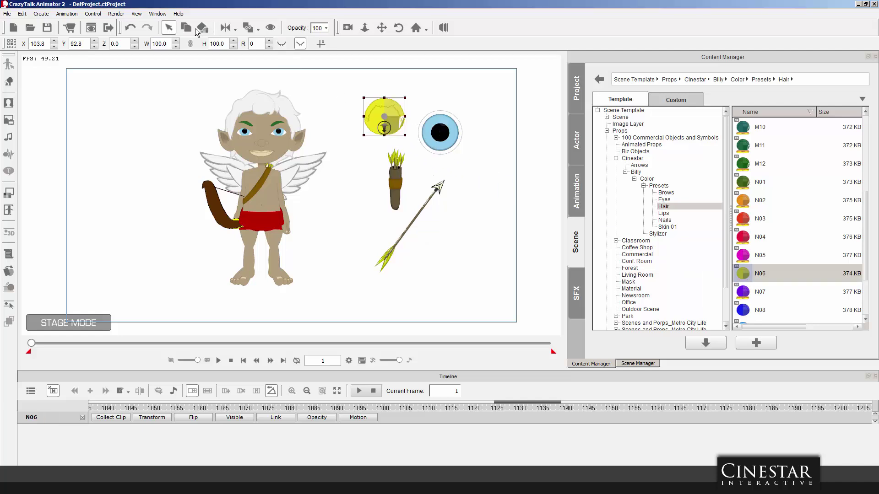
{"action": "left_click", "coordinate": [255, 98]}
{"action": "left_click", "coordinate": [255, 98]}
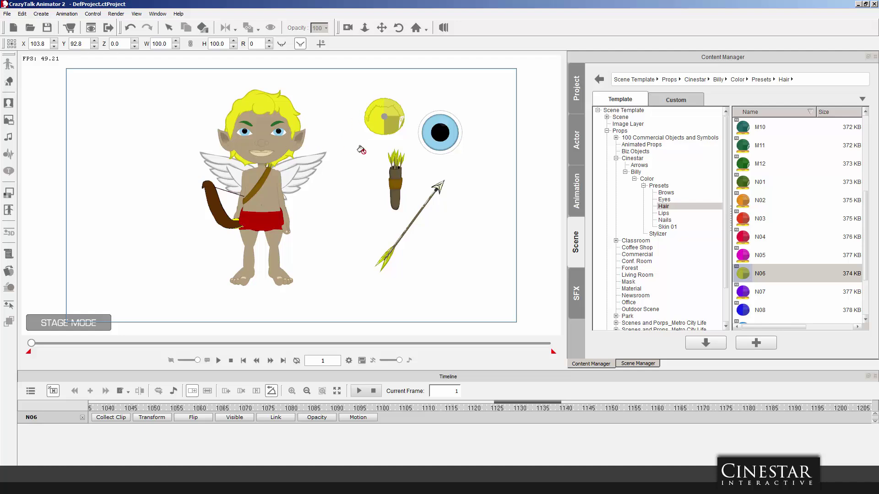
Place the A03 preset from Skin 01 on the stage and apply its color to the character's skin.
{"action": "left_click", "coordinate": [667, 214]}
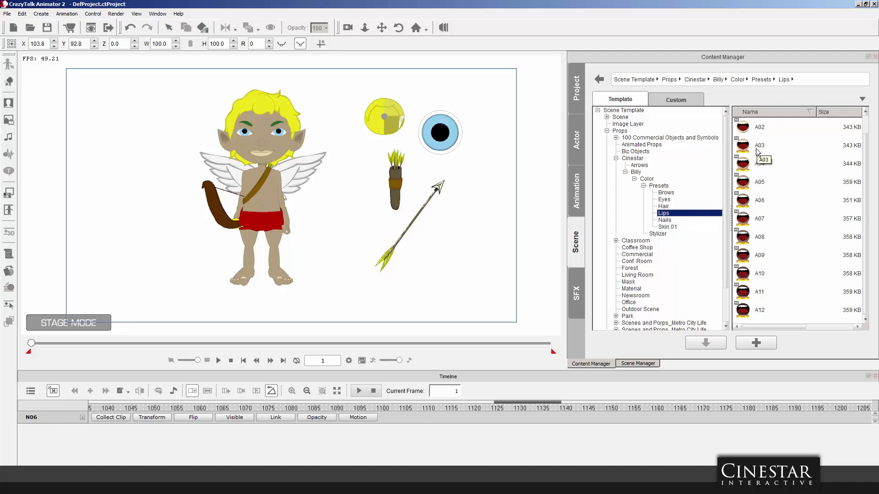
{"action": "left_click", "coordinate": [670, 227]}
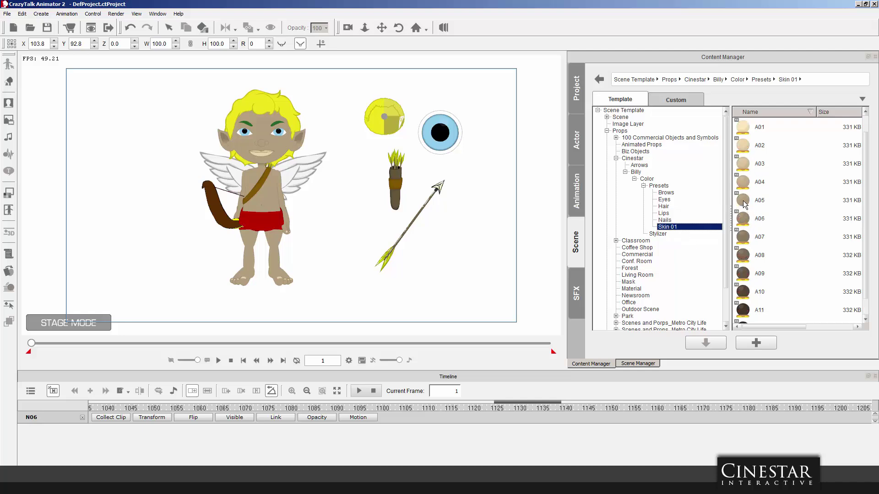
{"action": "left_click_drag", "start_coordinate": [744, 169], "coordinate": [365, 174]}
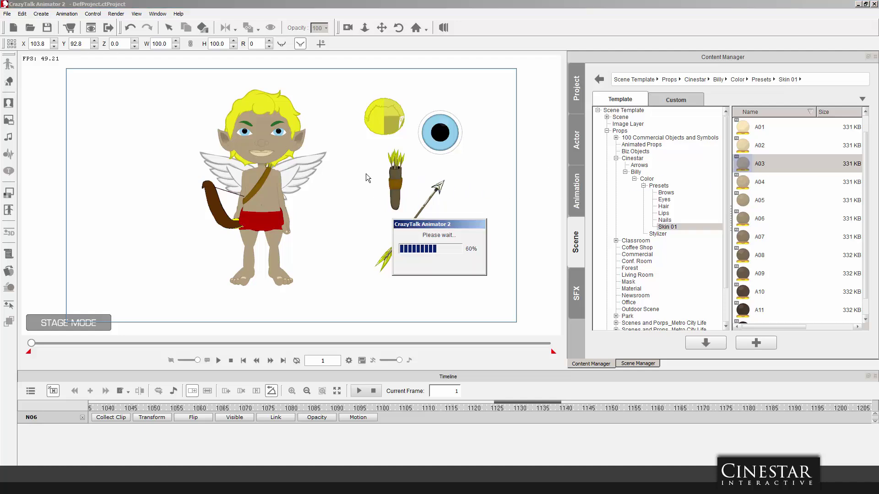
{"action": "left_click", "coordinate": [202, 27]}
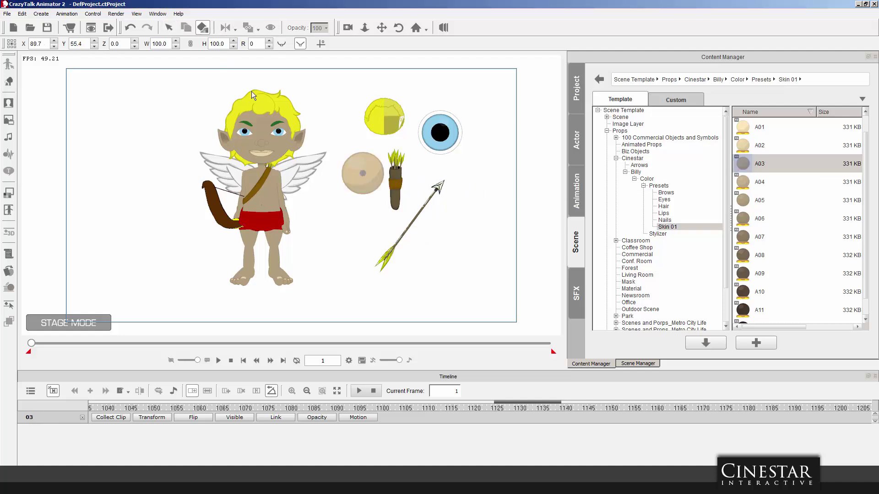
{"action": "left_click", "coordinate": [260, 115]}
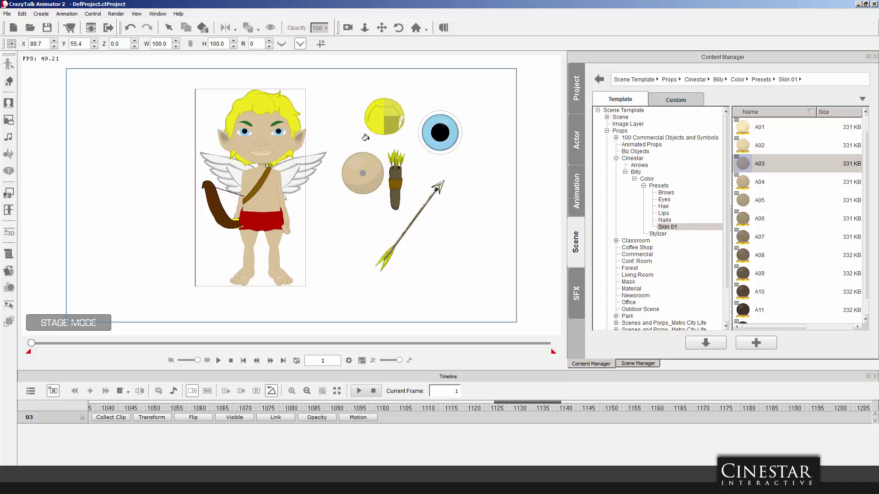
{"action": "left_click", "coordinate": [349, 78]}
Delete the three color preset props, the quiver and the arrow beside the character.
{"action": "left_click", "coordinate": [169, 28]}
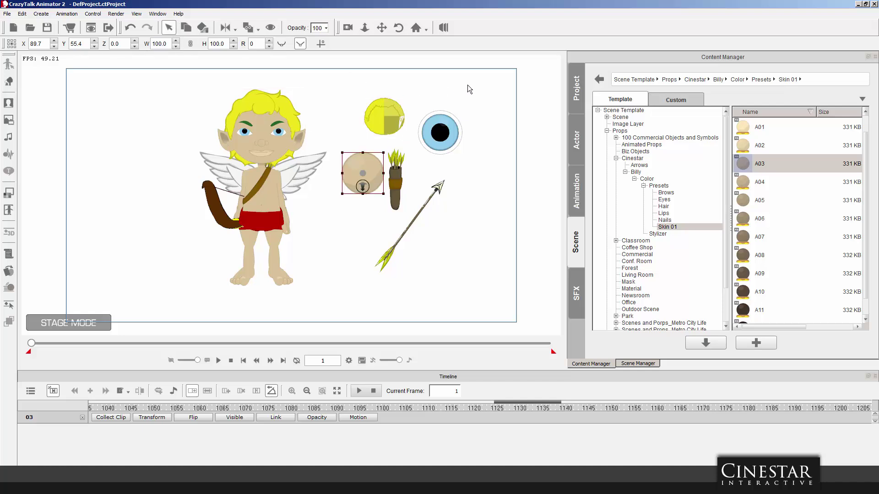
{"action": "left_click_drag", "start_coordinate": [467, 84], "coordinate": [360, 265]}
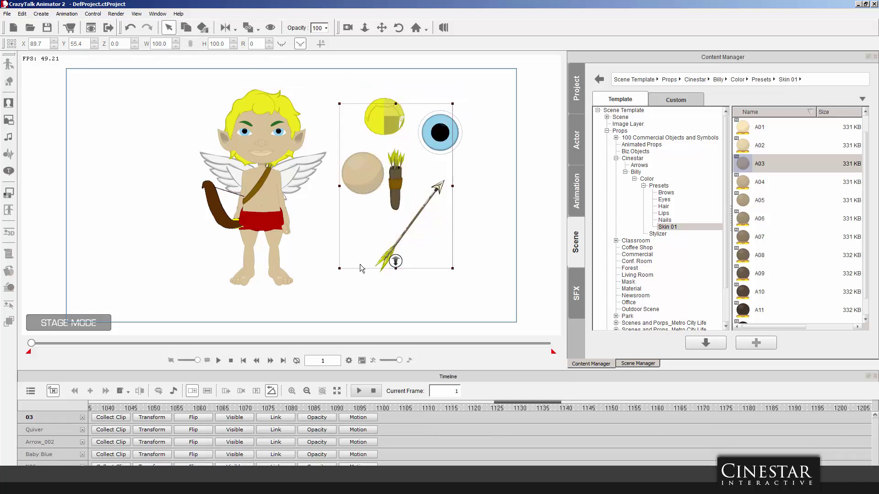
{"action": "key", "text": "Delete"}
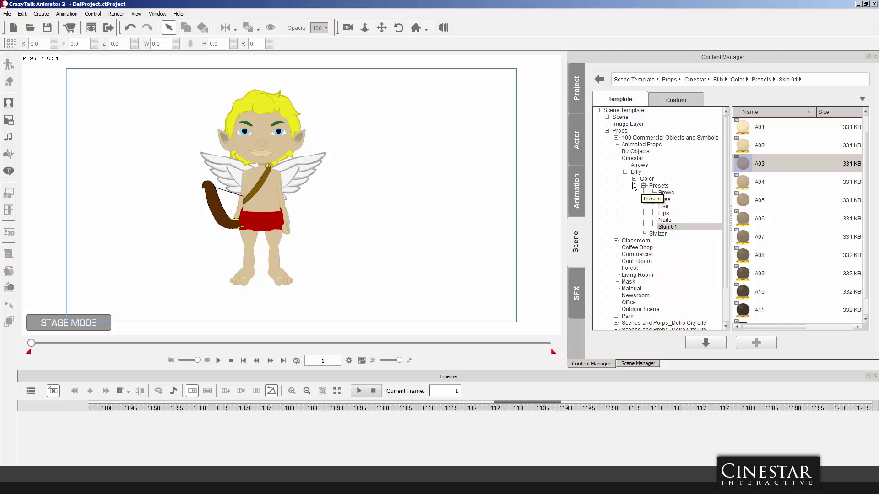
Add the heart-tipped Arrow_005 from Cinestar's Arrows props beside the character at about X 96.3, Y 44.8.
{"action": "left_click", "coordinate": [616, 159]}
{"action": "left_click", "coordinate": [630, 159]}
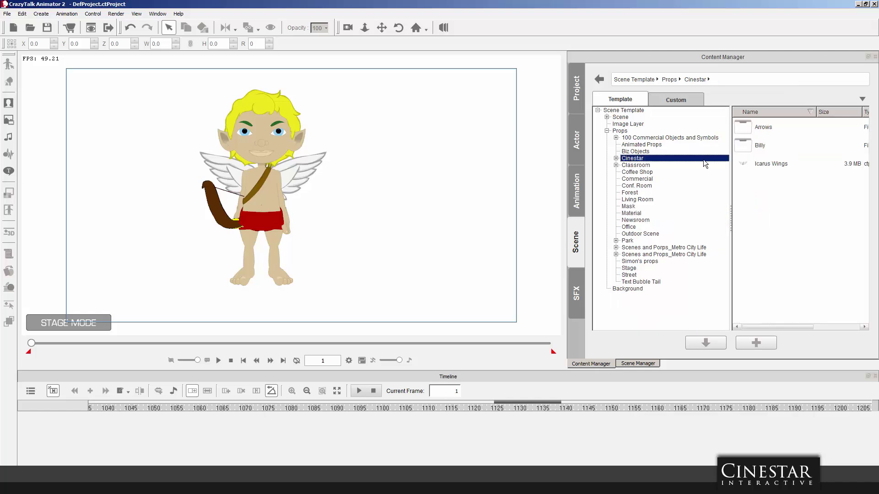
{"action": "double_click", "coordinate": [743, 130]}
{"action": "left_click_drag", "start_coordinate": [765, 218], "coordinate": [373, 189]}
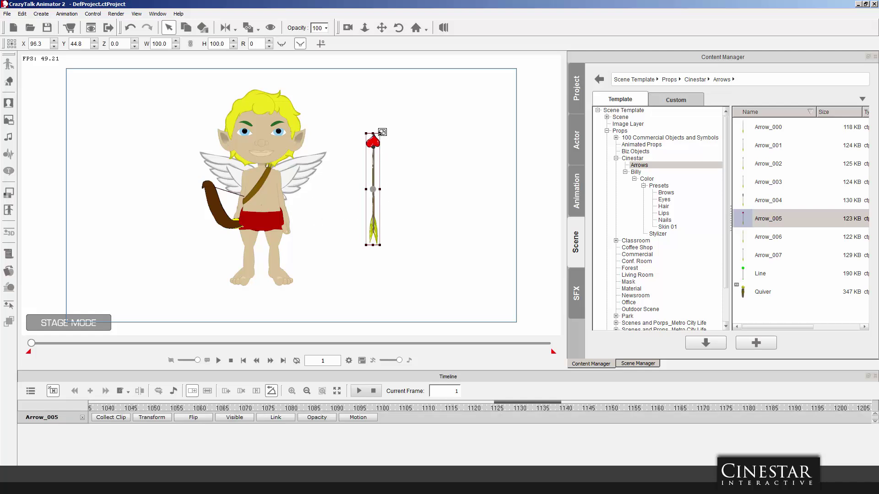
Scale the heart-tipped arrow down to 71.2 in width and height, and turn the character to the side view facing the arrow.
{"action": "left_click_drag", "start_coordinate": [379, 134], "coordinate": [374, 147]}
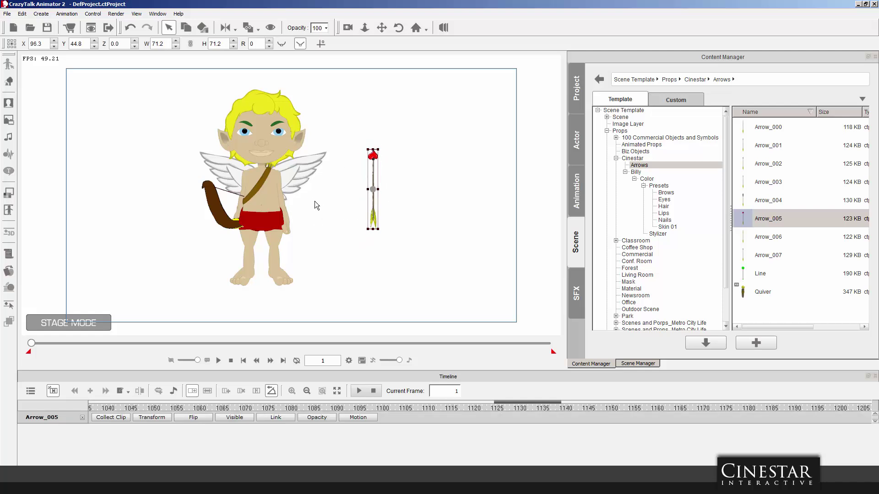
{"action": "left_click", "coordinate": [264, 189]}
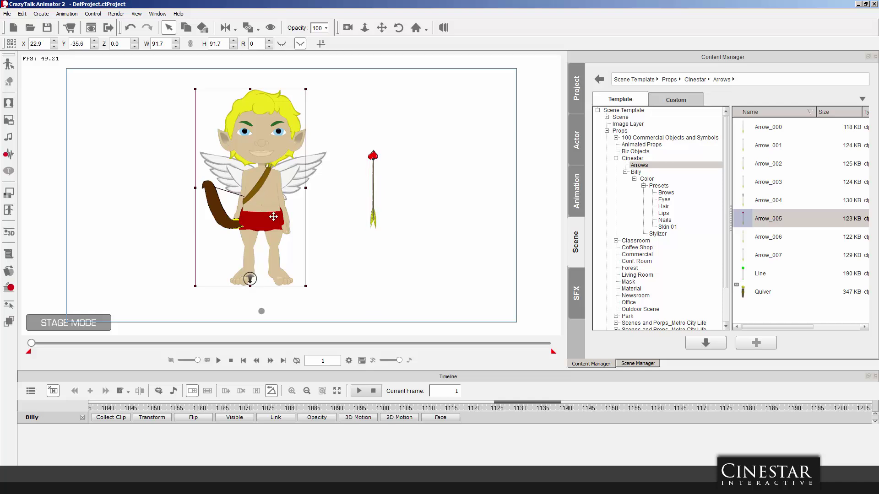
{"action": "key", "text": "Right"}
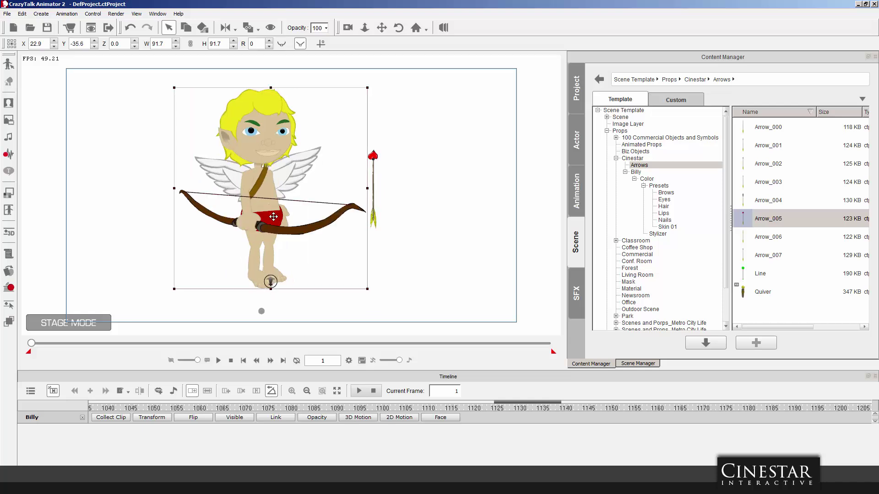
{"action": "key", "text": "Right"}
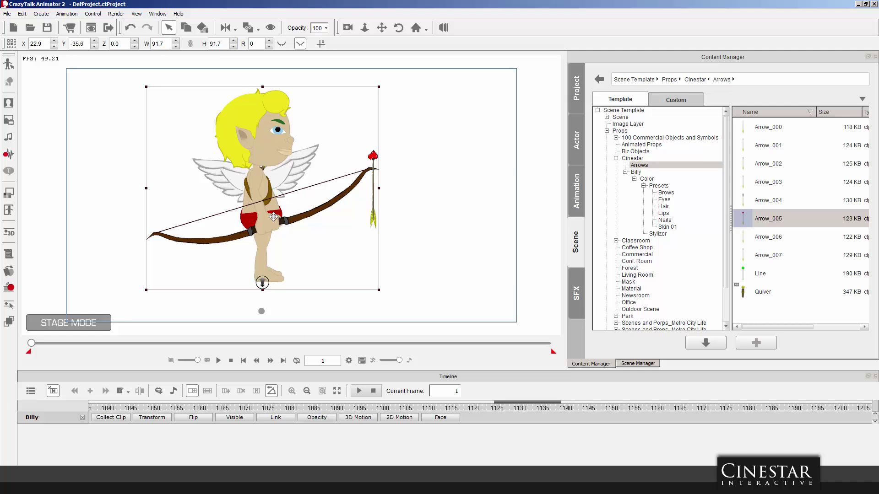
Move the arrow's pivot to its feathered end in the Composer, and rotate the arrow to 88 degrees at X 70.9, Y 67.5 on the stage.
{"action": "left_click", "coordinate": [381, 154]}
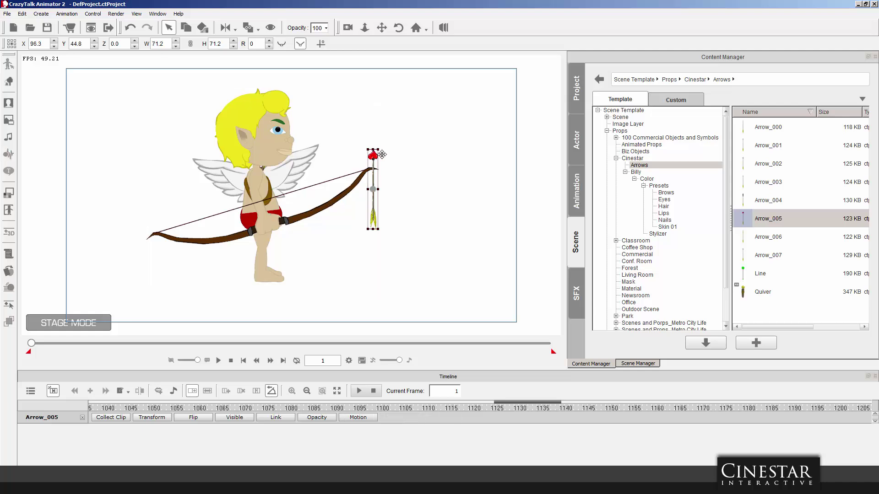
{"action": "left_click", "coordinate": [9, 81]}
{"action": "left_click", "coordinate": [295, 262]}
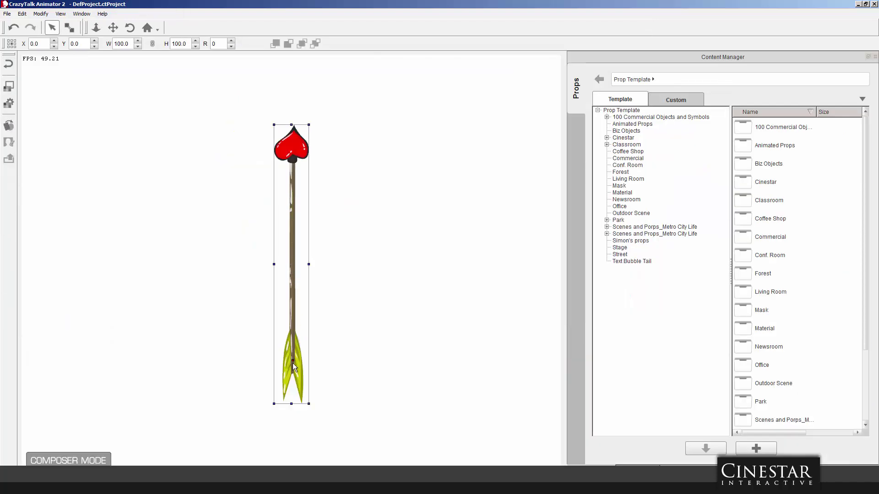
{"action": "left_click_drag", "start_coordinate": [293, 313], "coordinate": [293, 187]}
{"action": "left_click", "coordinate": [9, 64]}
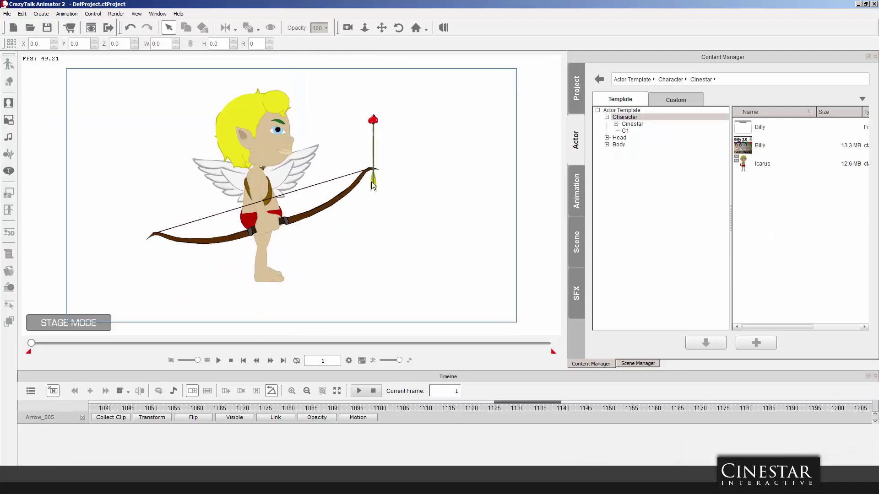
{"action": "left_click", "coordinate": [373, 185]}
{"action": "left_click_drag", "start_coordinate": [382, 110], "coordinate": [403, 153]}
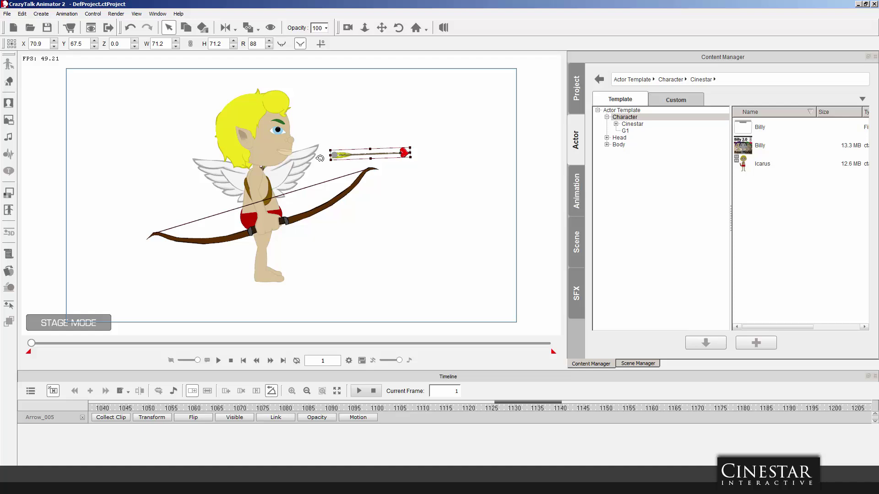
Reset the timeline to frame 1 and apply the 90_Fly action to the Icarus Wings prop.
{"action": "left_click", "coordinate": [283, 172]}
{"action": "right_click", "coordinate": [283, 172]}
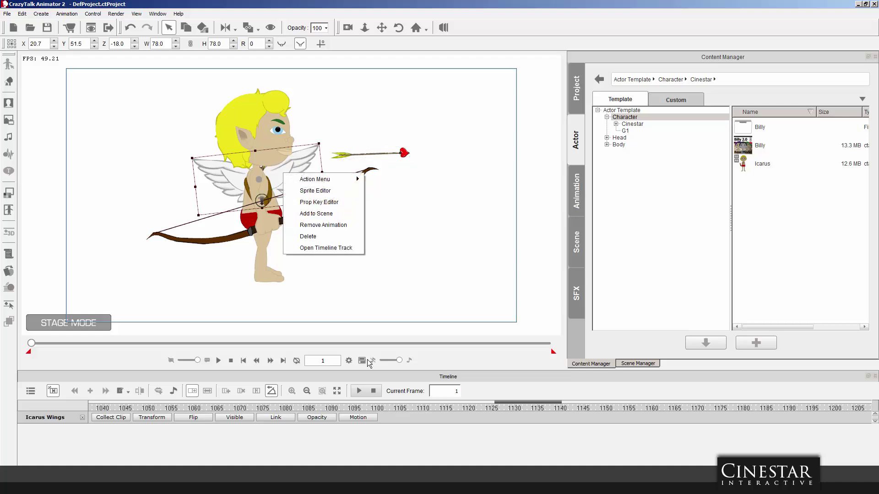
{"action": "left_click", "coordinate": [373, 391]}
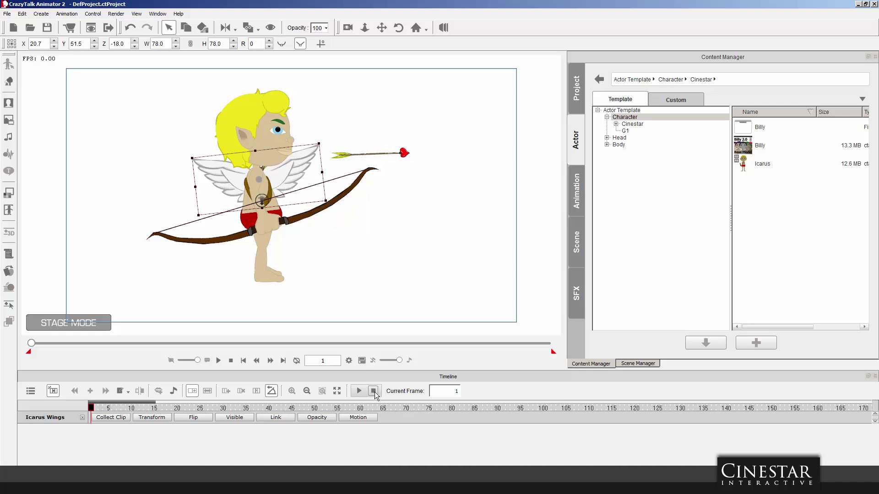
{"action": "right_click", "coordinate": [286, 177]}
{"action": "mouse_move", "coordinate": [320, 184]}
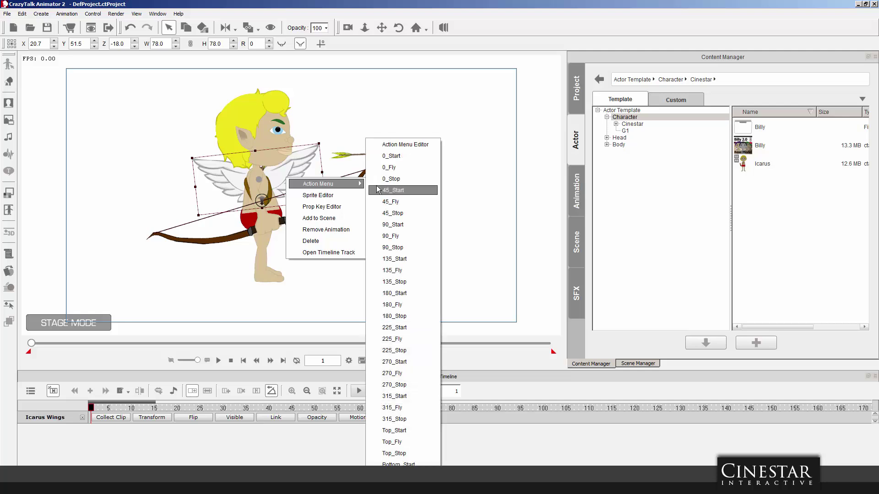
{"action": "left_click", "coordinate": [393, 236]}
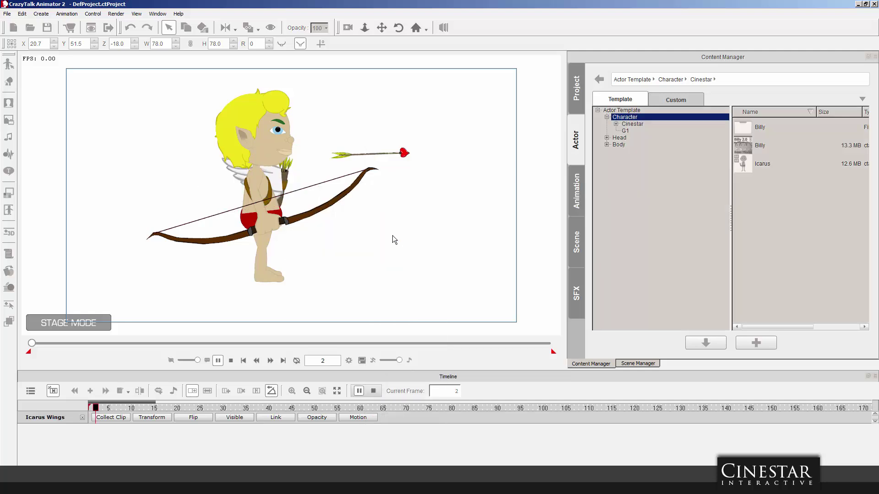
Place the wings behind the character's back at about X -2.9, Y 48.4 on frame 1, discarding the placement tried on frame 13.
{"action": "left_click_drag", "start_coordinate": [281, 177], "coordinate": [246, 178]}
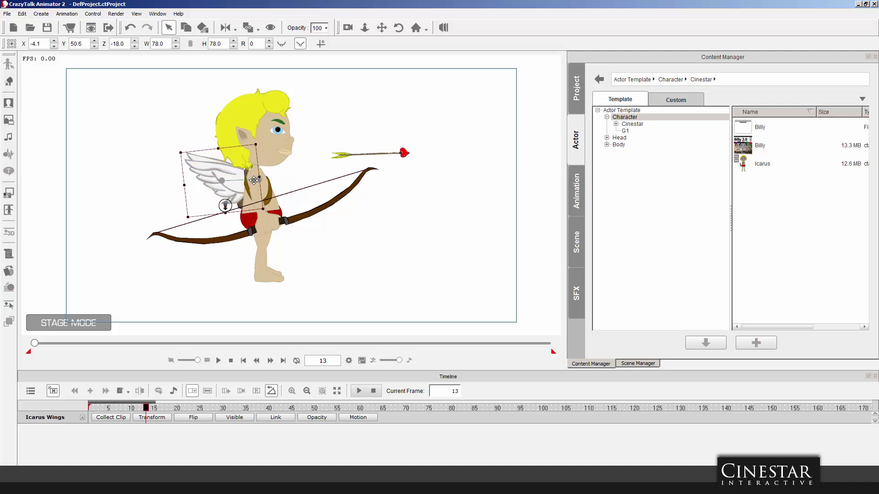
{"action": "key", "text": "ctrl+z"}
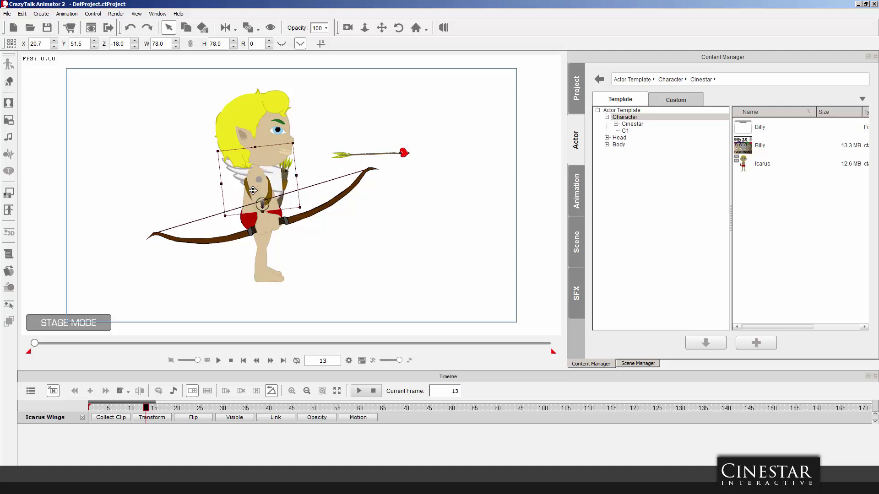
{"action": "left_click", "coordinate": [242, 360]}
{"action": "left_click_drag", "start_coordinate": [283, 179], "coordinate": [250, 183]}
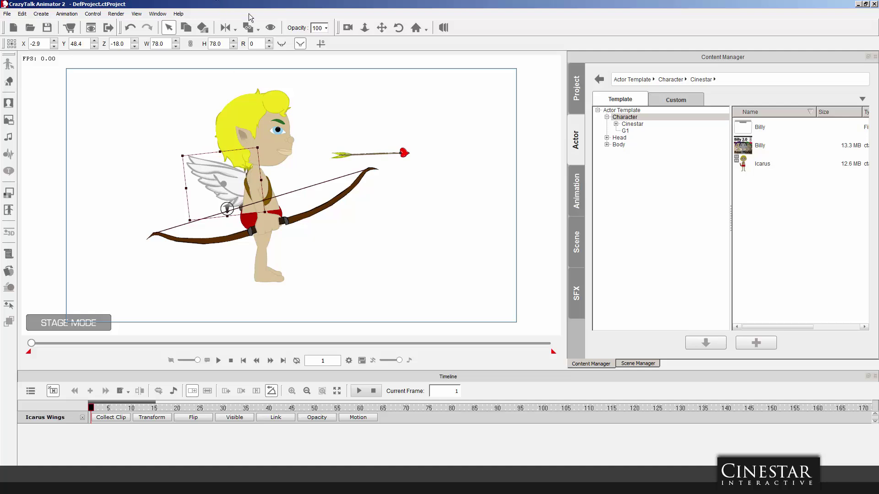
Attach the wings to the character's torso.
{"action": "left_click", "coordinate": [248, 28]}
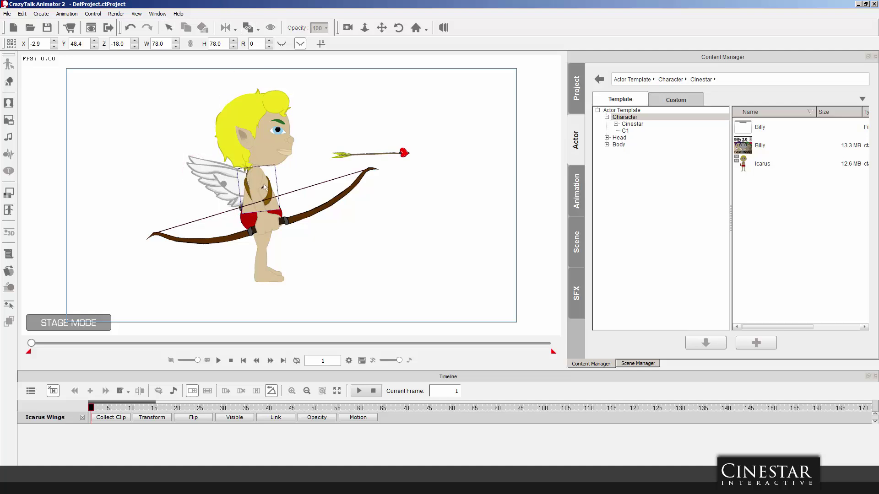
{"action": "left_click", "coordinate": [264, 186]}
{"action": "left_click", "coordinate": [362, 266]}
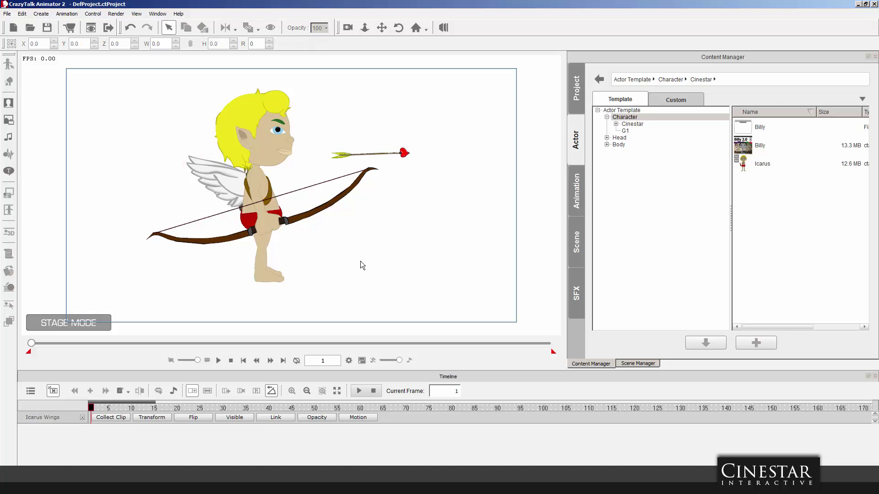
Rotate the character's right shoulder in the 3D Motion Key Editor to raise the arm forward and hold the bow upright.
{"action": "left_click", "coordinate": [256, 176]}
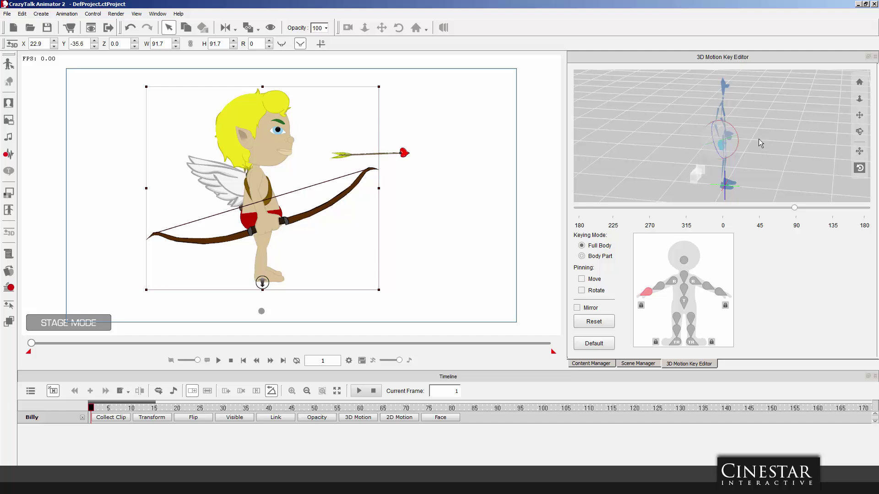
{"action": "left_click", "coordinate": [672, 282]}
{"action": "left_click", "coordinate": [581, 290]}
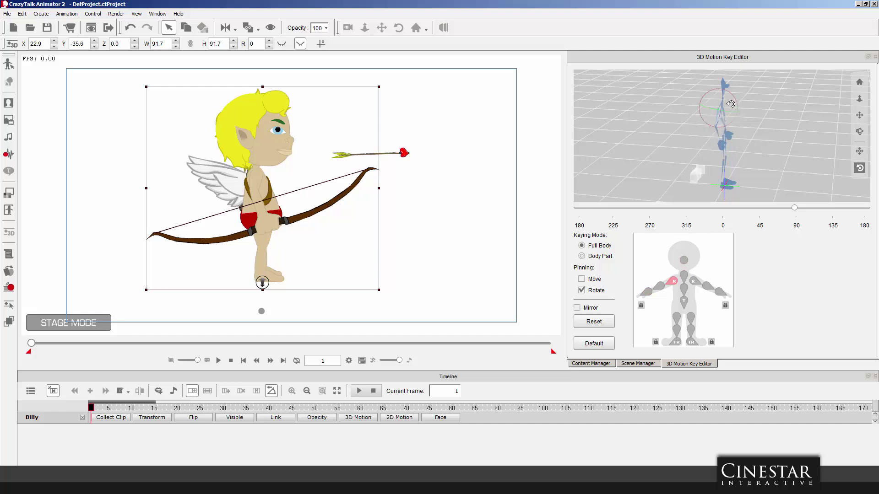
{"action": "left_click_drag", "start_coordinate": [731, 102], "coordinate": [688, 84]}
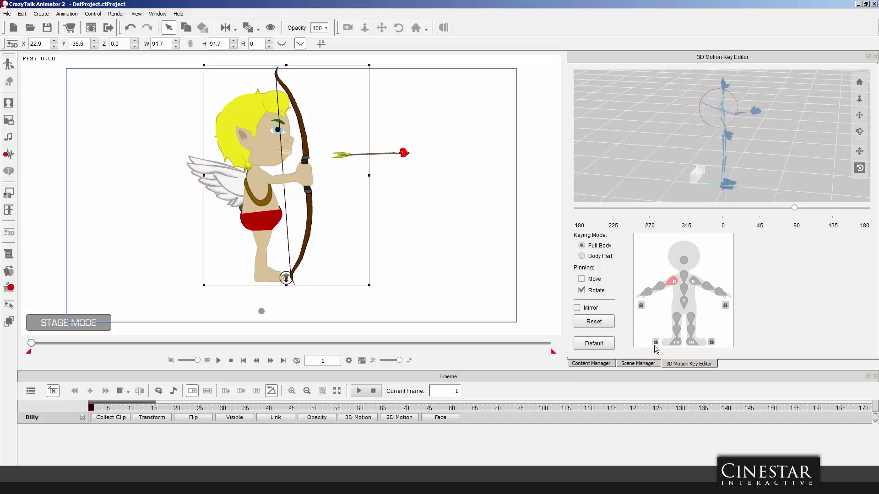
Bend the character's right leg so the shin points backward.
{"action": "left_click", "coordinate": [722, 144]}
{"action": "left_click_drag", "start_coordinate": [736, 126], "coordinate": [731, 168]}
{"action": "left_click", "coordinate": [712, 161]}
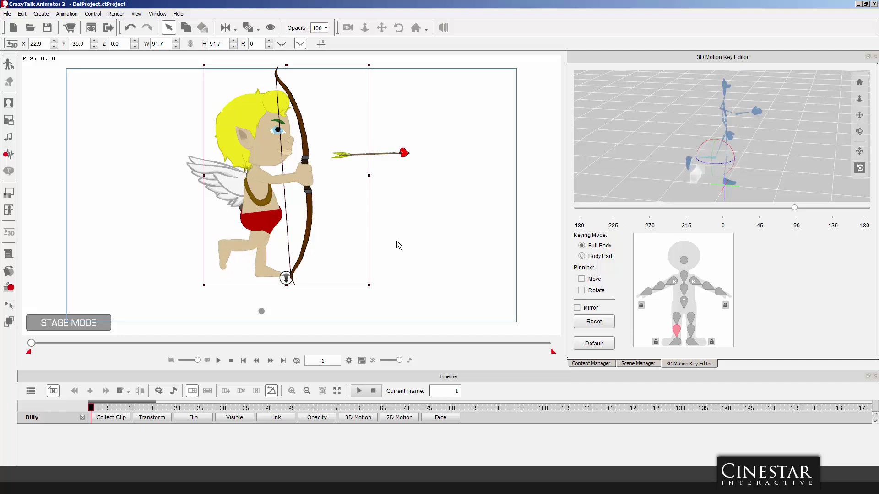
Bend the character's left leg backward and tilt the left foot to complete the flying pose.
{"action": "left_click", "coordinate": [726, 171]}
{"action": "left_click_drag", "start_coordinate": [742, 149], "coordinate": [725, 183]}
{"action": "left_click", "coordinate": [730, 170]}
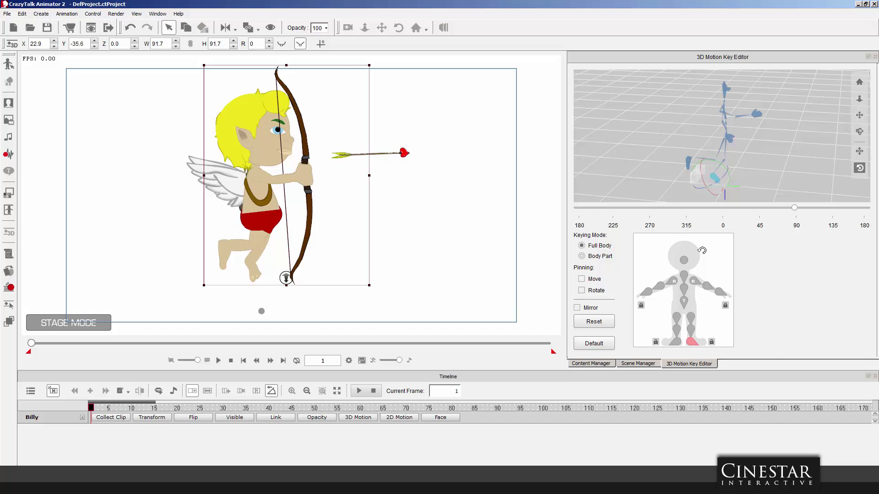
{"action": "mouse_move", "coordinate": [702, 250]}
{"action": "left_mouse_down"}
{"action": "mouse_move", "coordinate": [686, 249]}
{"action": "mouse_move", "coordinate": [691, 242]}
{"action": "left_mouse_up"}
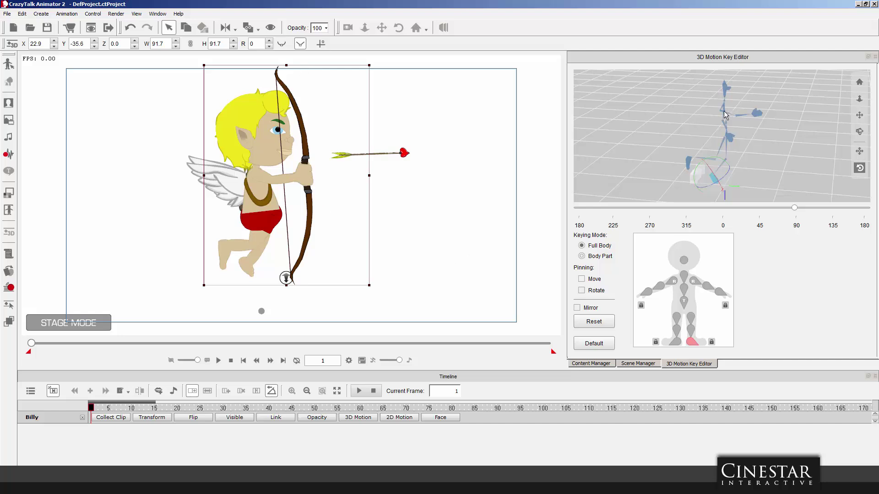
Rotate the left shoulder to raise the left arm forward and bring its hand near the bowstring.
{"action": "left_click", "coordinate": [693, 280]}
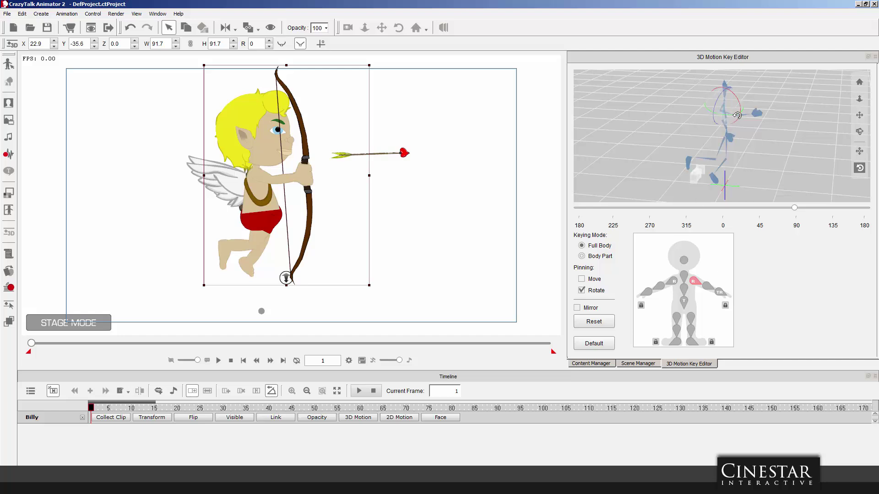
{"action": "left_click_drag", "start_coordinate": [737, 116], "coordinate": [746, 114]}
{"action": "left_click_drag", "start_coordinate": [859, 132], "coordinate": [729, 118]}
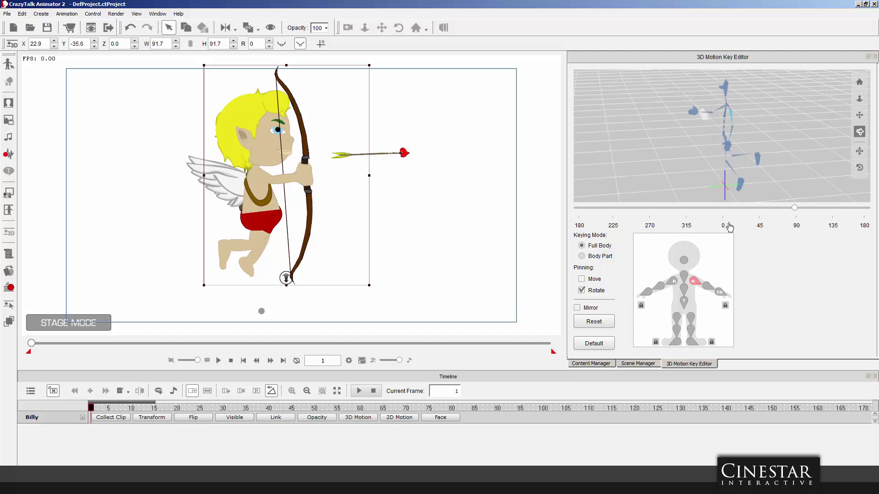
{"action": "left_click", "coordinate": [732, 118]}
{"action": "left_click_drag", "start_coordinate": [717, 106], "coordinate": [696, 2]}
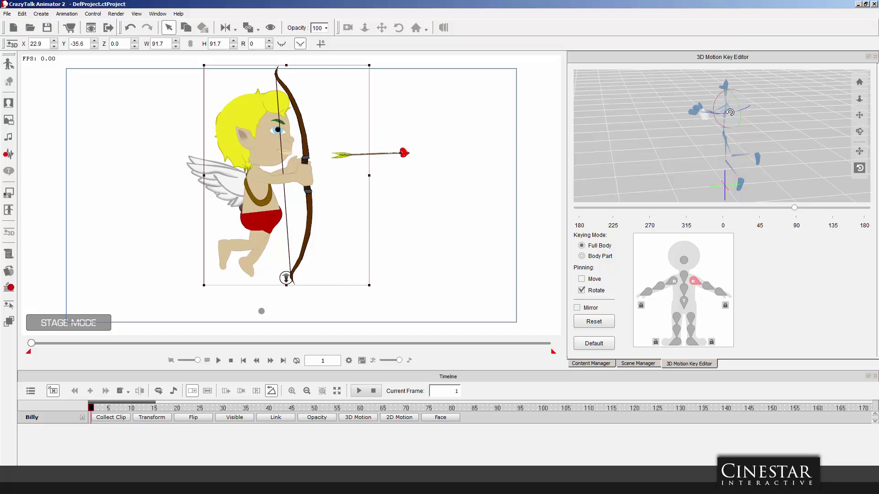
{"action": "left_click_drag", "start_coordinate": [730, 112], "coordinate": [740, 110]}
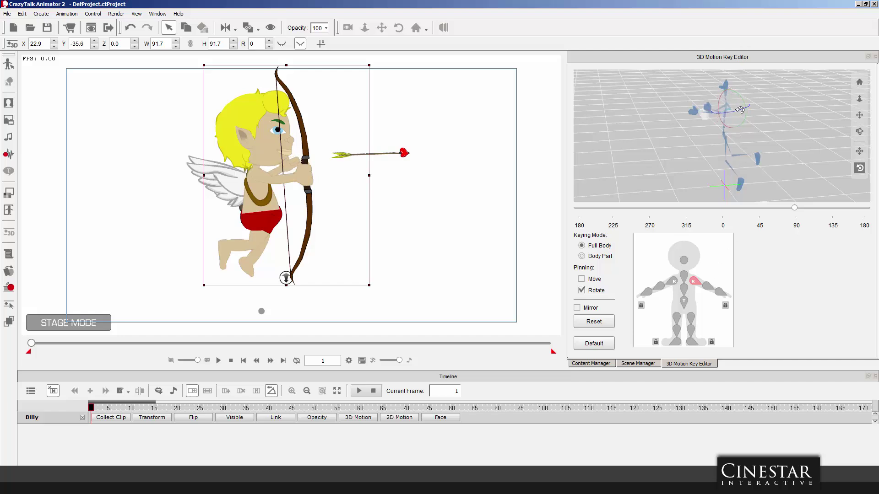
Compare the 10_Pick and 09_Open sprites for the left hand and keep 09_Open.
{"action": "left_click", "coordinate": [708, 108]}
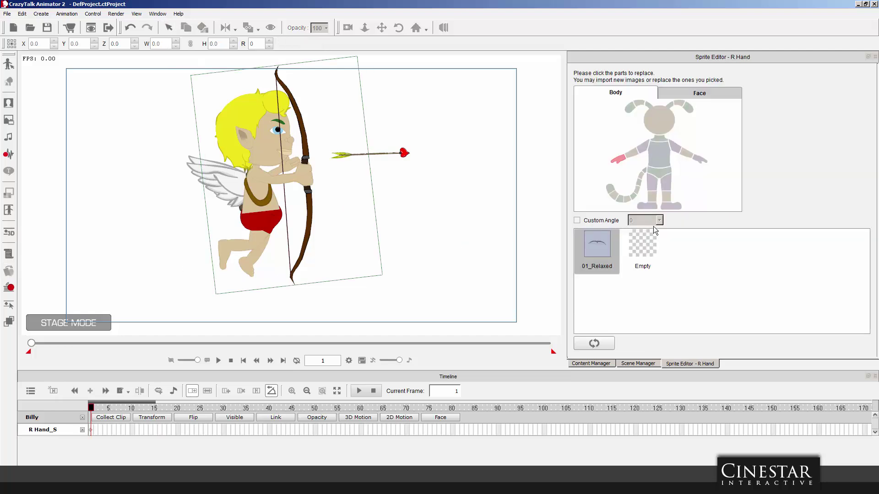
{"action": "left_click", "coordinate": [702, 165]}
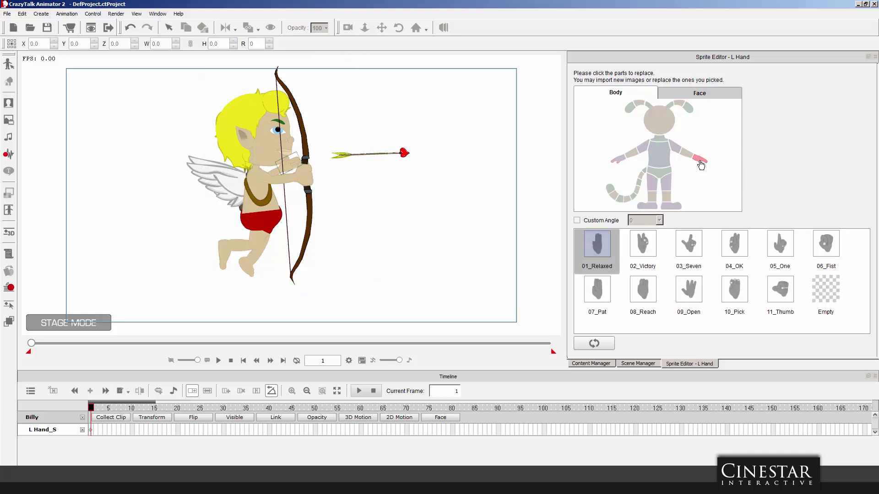
{"action": "left_click", "coordinate": [688, 293]}
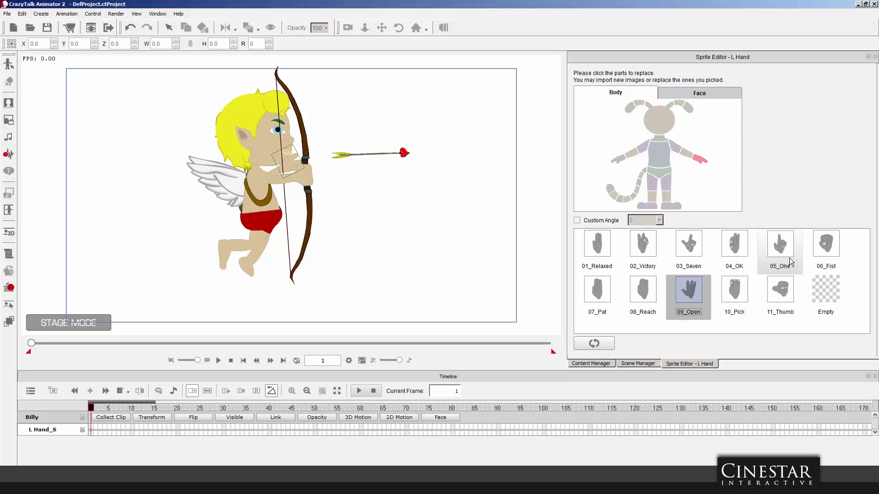
{"action": "left_click", "coordinate": [745, 294]}
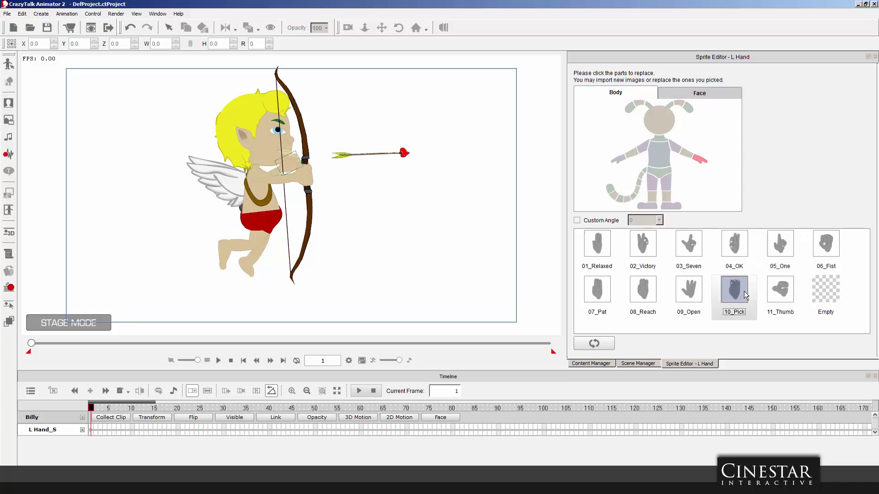
{"action": "left_click", "coordinate": [683, 294]}
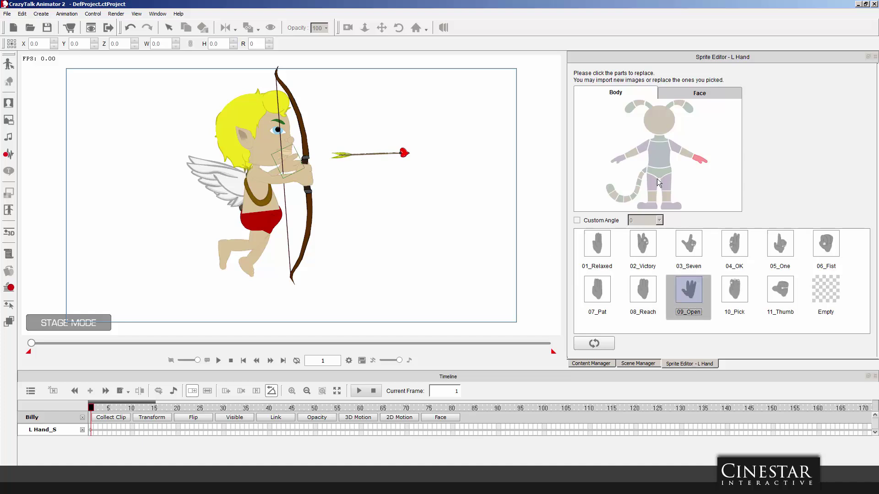
Move the arrow prop farther ahead of the bow, to about X 122, Y 57.
{"action": "left_click", "coordinate": [343, 156]}
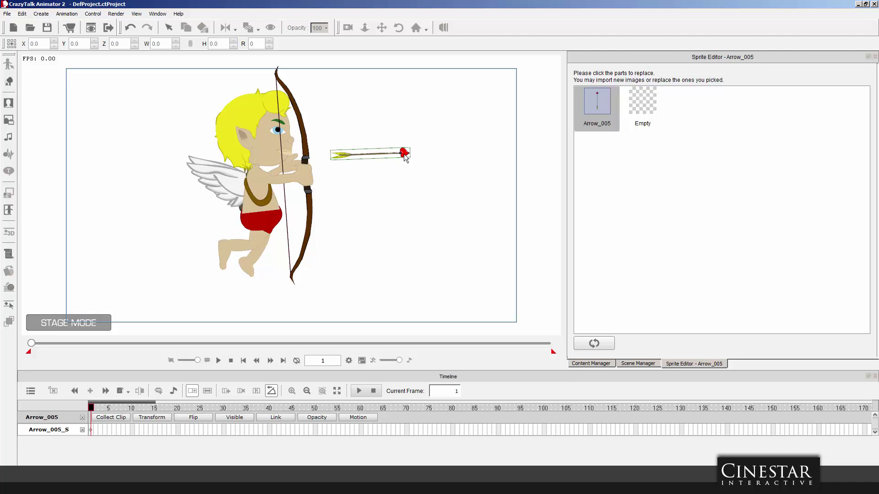
{"action": "left_click", "coordinate": [425, 169]}
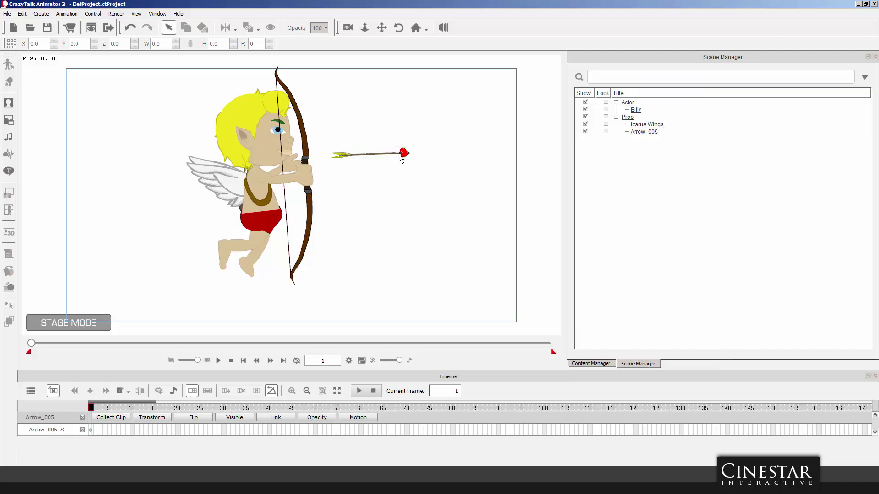
{"action": "left_click", "coordinate": [405, 157]}
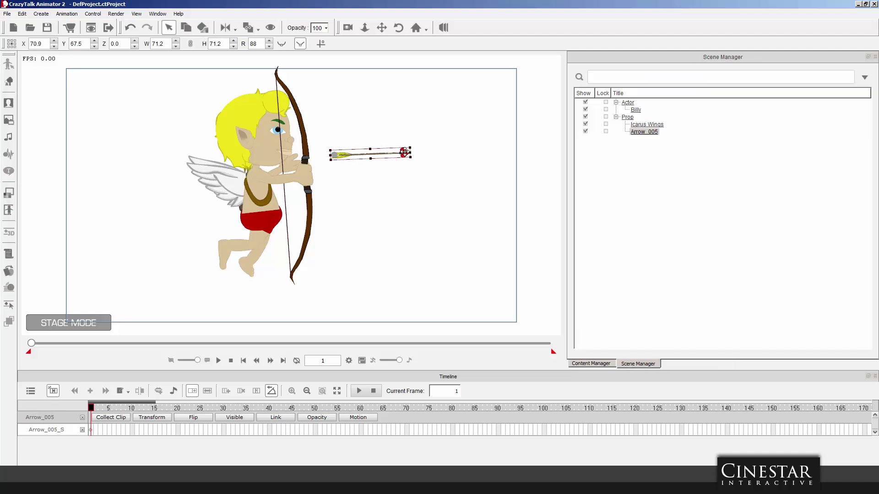
{"action": "left_click_drag", "start_coordinate": [404, 153], "coordinate": [482, 168]}
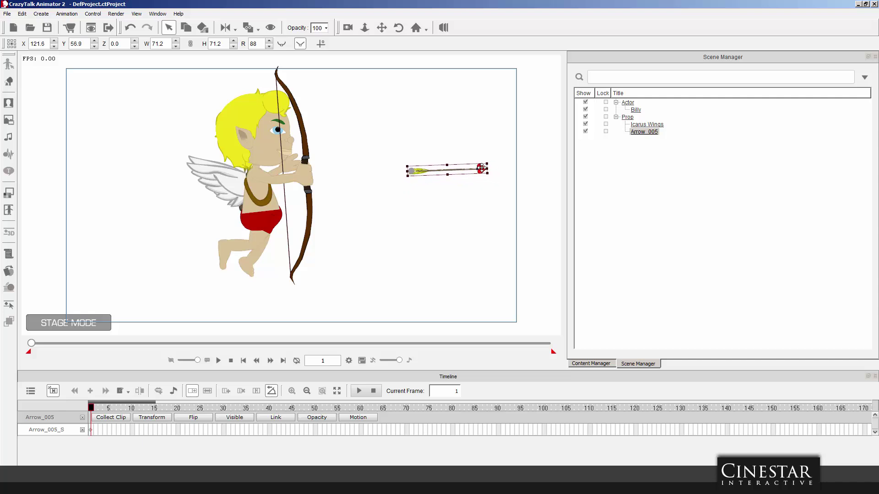
Rotate the character's right shoulder and upper arm to push the bow hand forward and tilt the bow's upper tip away from the face.
{"action": "left_click", "coordinate": [382, 28]}
{"action": "left_click_drag", "start_coordinate": [403, 108], "coordinate": [316, 108]}
{"action": "left_click", "coordinate": [175, 177]}
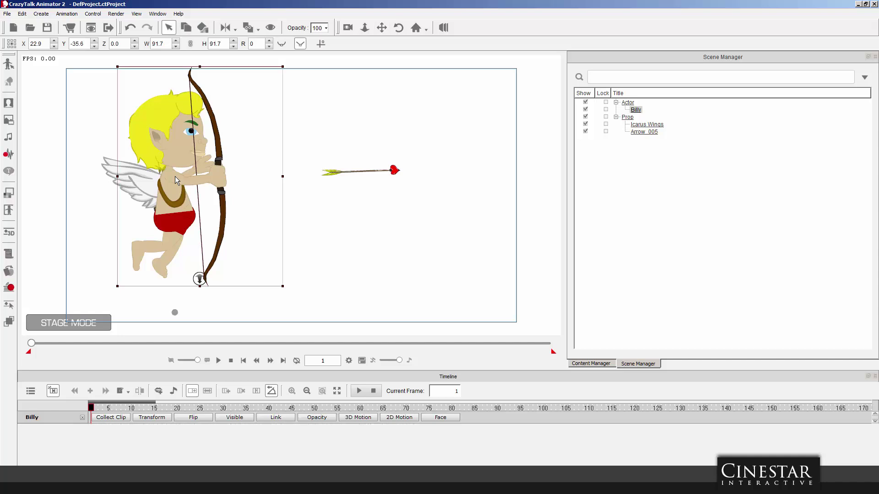
{"action": "left_click", "coordinate": [10, 233]}
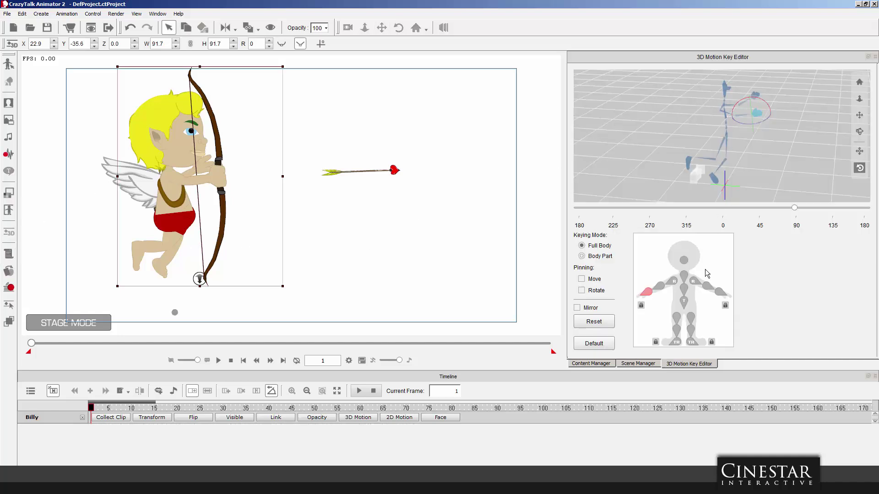
{"action": "left_click", "coordinate": [673, 282]}
{"action": "mouse_move", "coordinate": [731, 118]}
{"action": "left_mouse_down"}
{"action": "mouse_move", "coordinate": [748, 112]}
{"action": "mouse_move", "coordinate": [709, 115]}
{"action": "mouse_move", "coordinate": [740, 115]}
{"action": "left_mouse_up"}
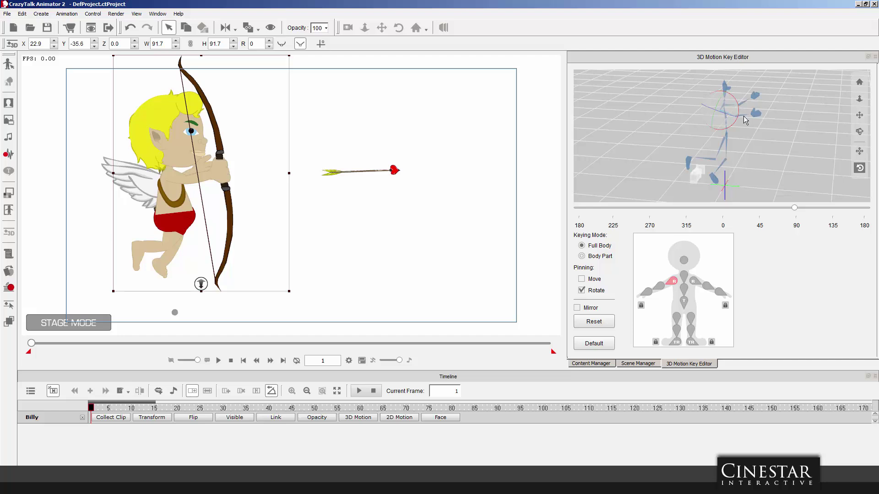
{"action": "left_click", "coordinate": [743, 115]}
{"action": "left_click_drag", "start_coordinate": [746, 105], "coordinate": [749, 112]}
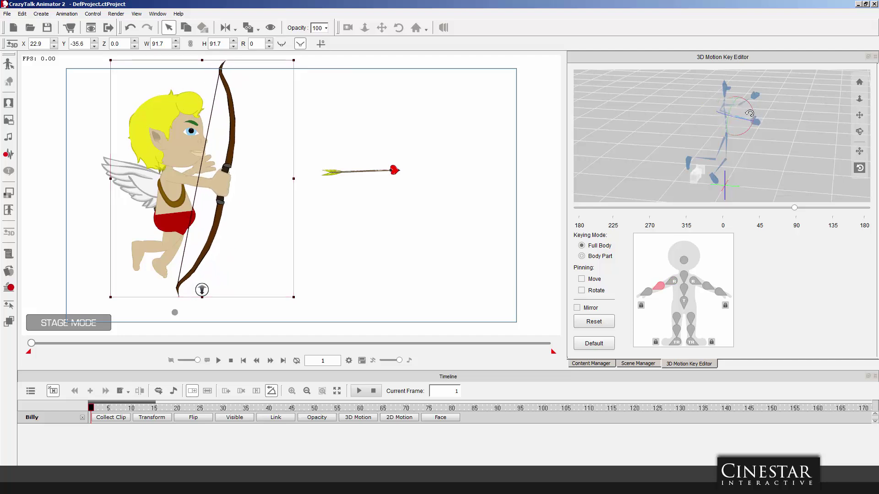
{"action": "left_click", "coordinate": [432, 131]}
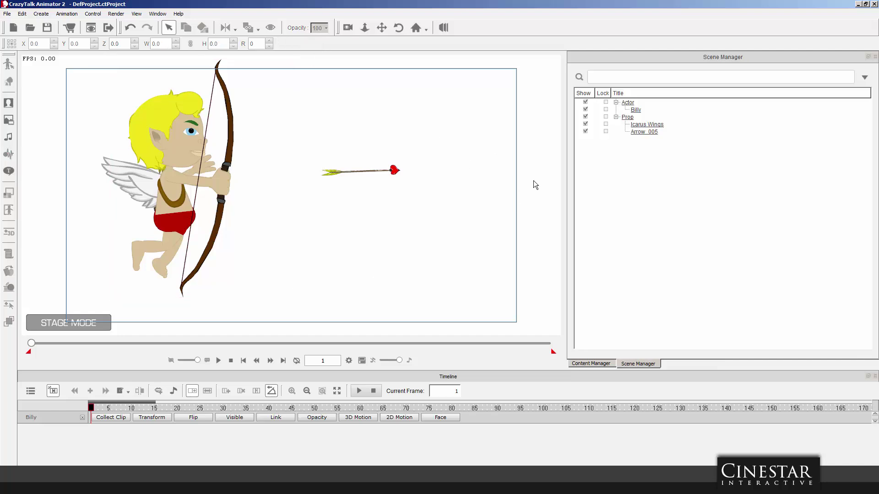